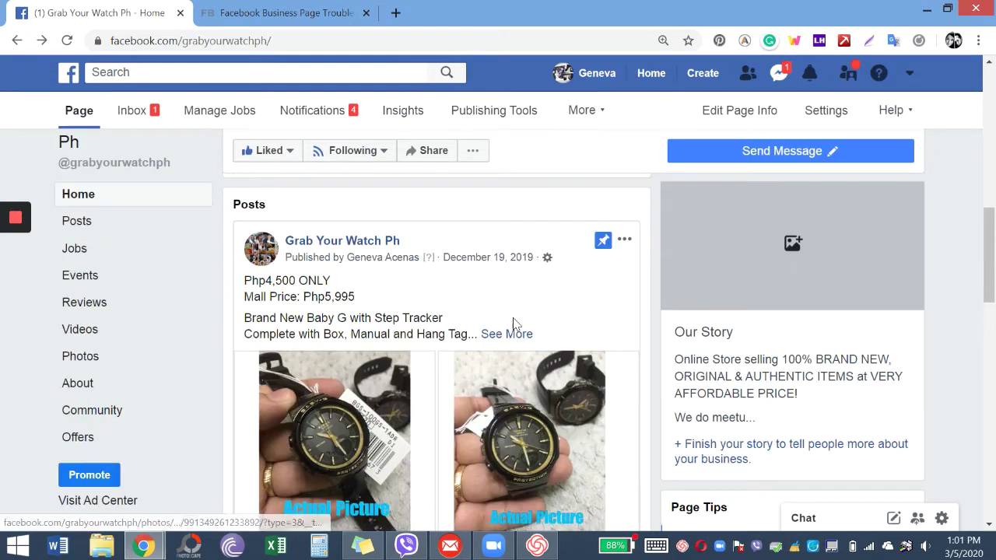
Open the ad results for the boosted Baby G step tracker post on the page.
scroll(364, 311, "down", 5)
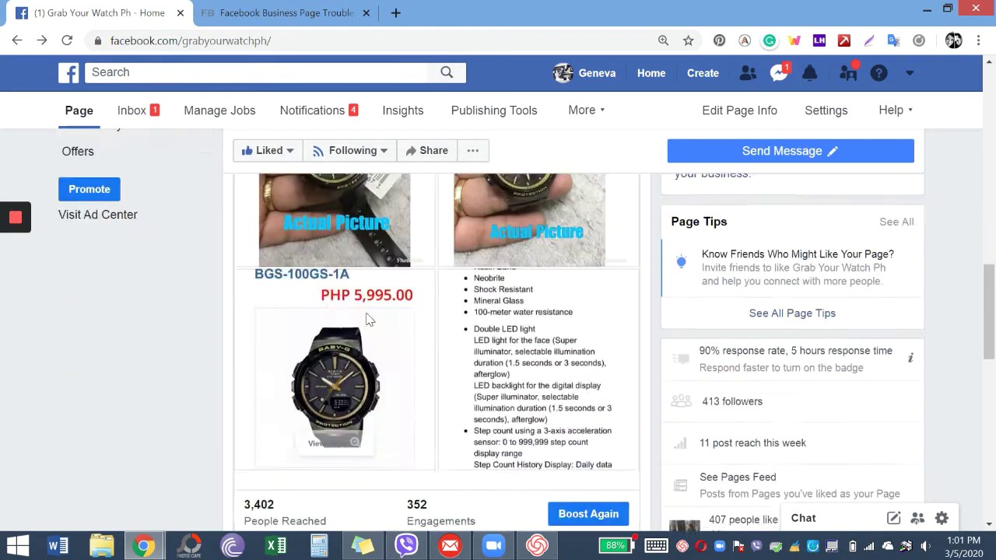
scroll(366, 316, "up", 3)
scroll(365, 317, "down", 5)
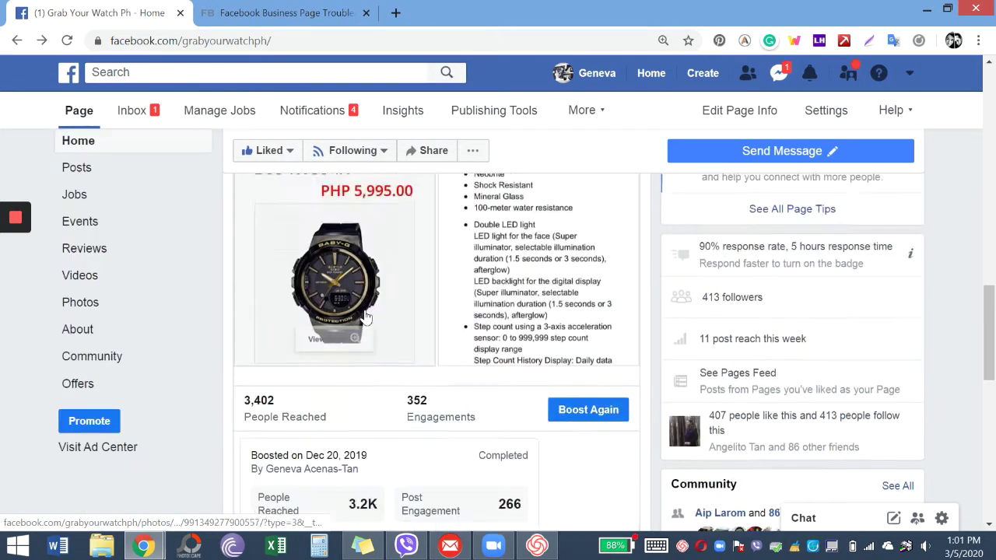
scroll(368, 317, "down", 1)
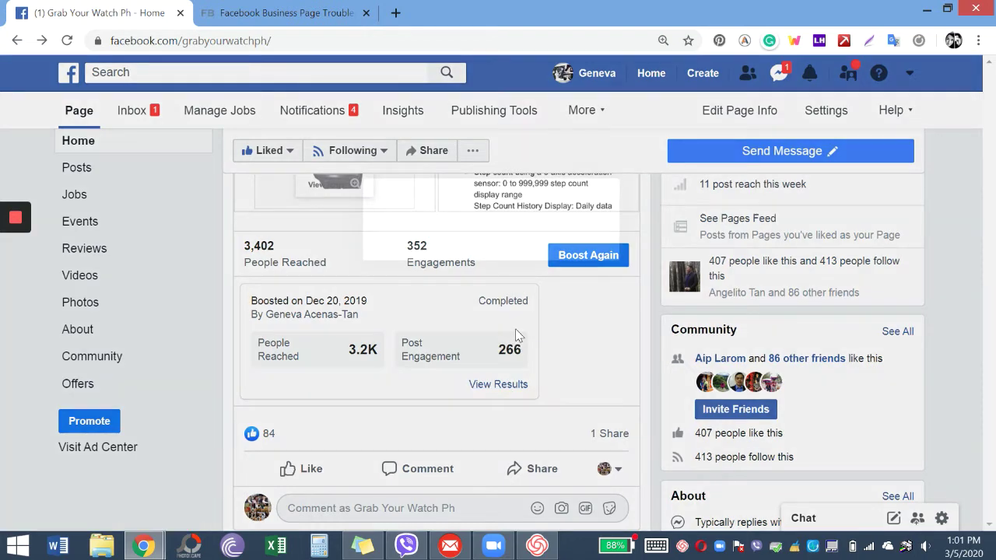
left_click(515, 329)
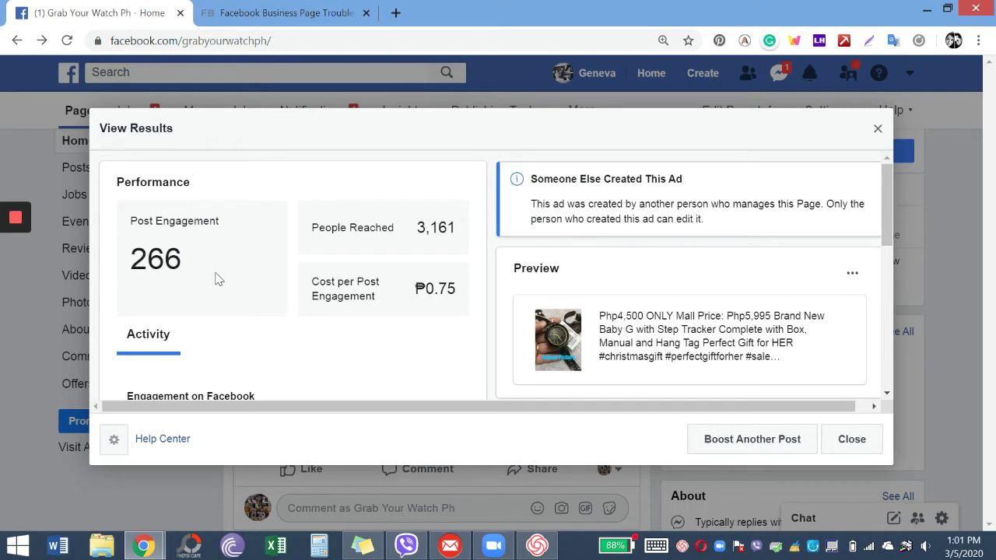
Examine the boosted post's engagement, audience breakdown by age and gender, and budget details, and close the results.
scroll(219, 279, "down", 2)
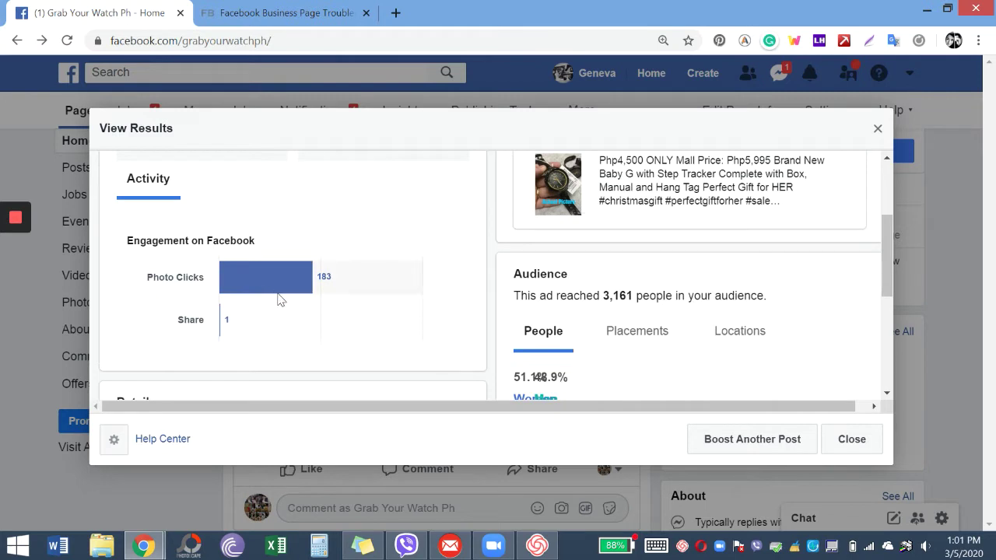
scroll(327, 288, "down", 1)
scroll(607, 283, "down", 2)
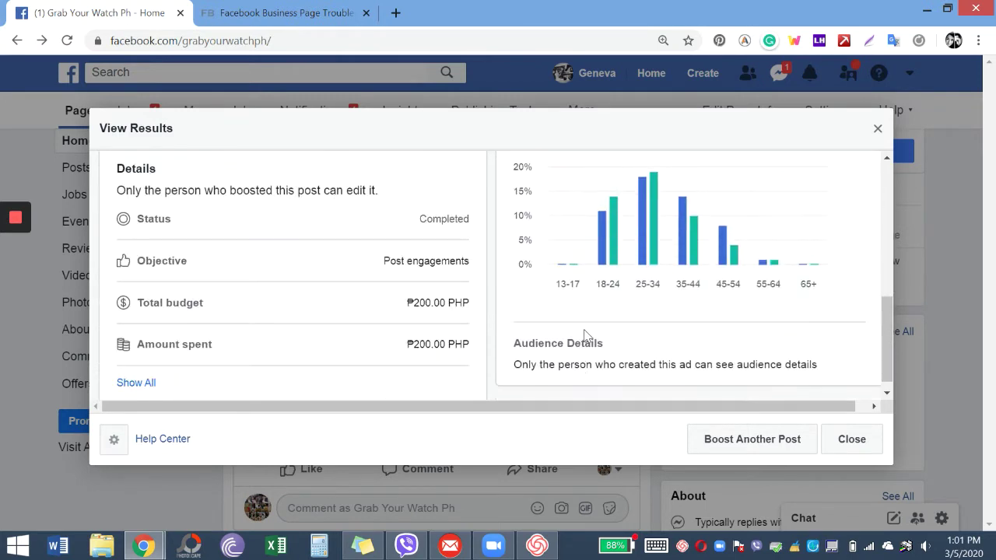
scroll(585, 319, "up", 2)
scroll(572, 304, "down", 1)
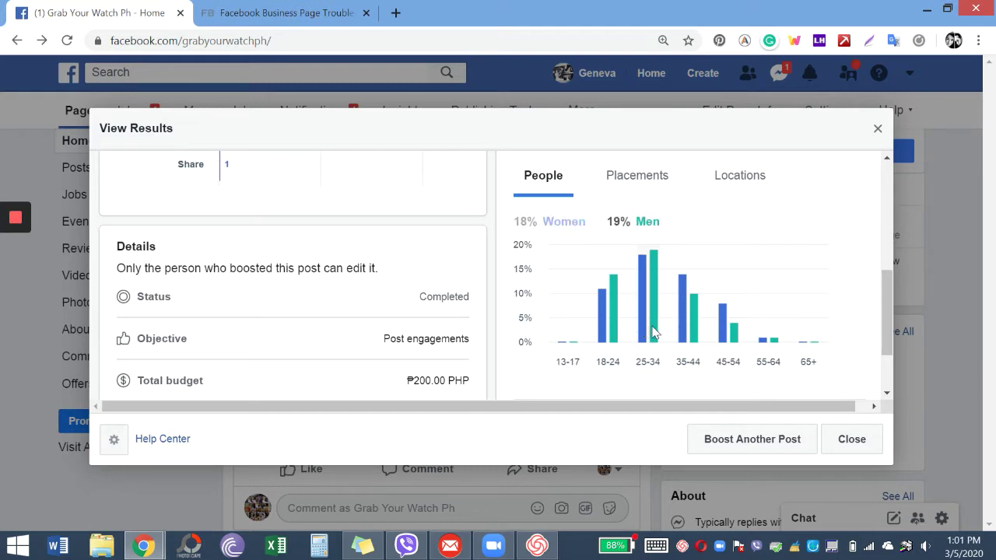
scroll(298, 262, "down", 1)
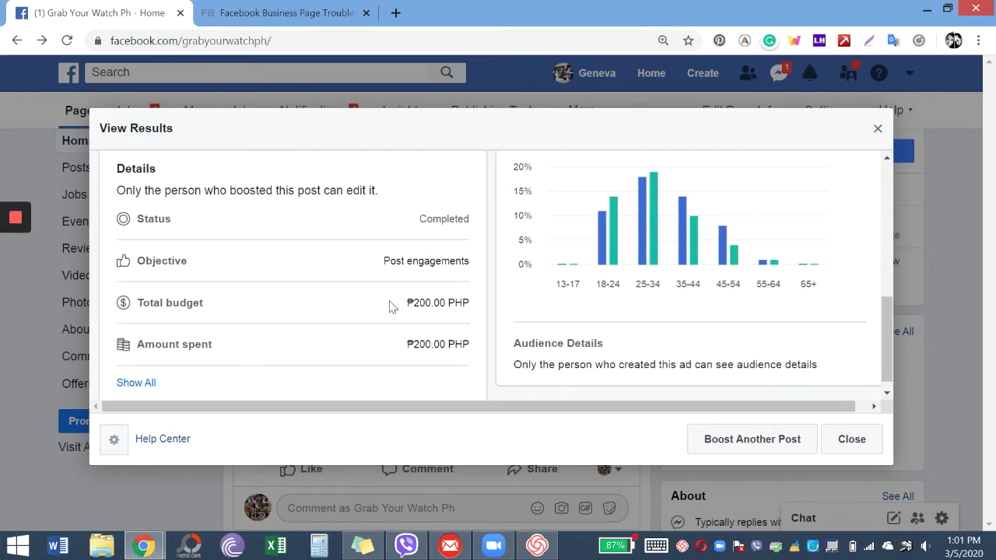
scroll(439, 308, "up", 5)
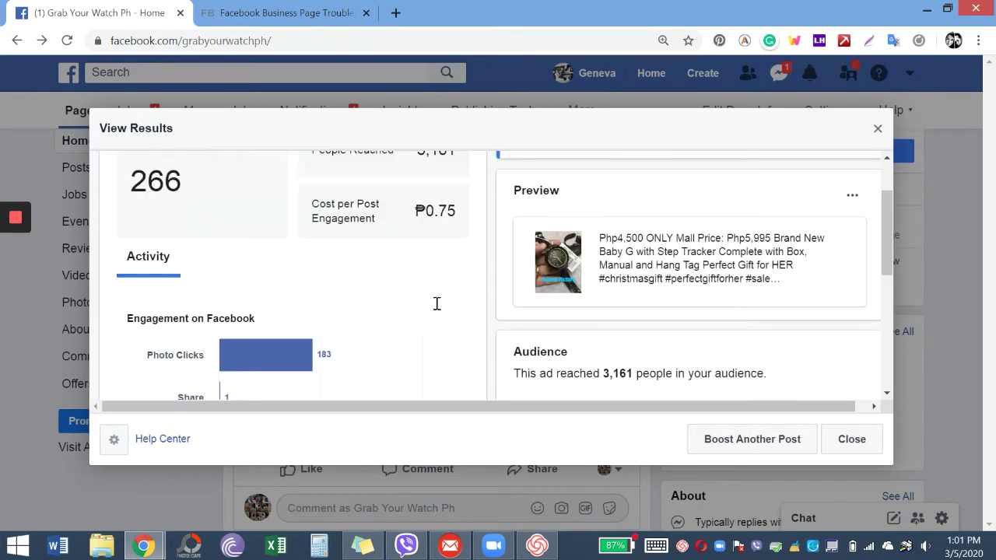
left_click(846, 451)
Expand the customer review dated November 19, 2019 under Recommendations and Reviews to its full text.
scroll(275, 347, "down", 7)
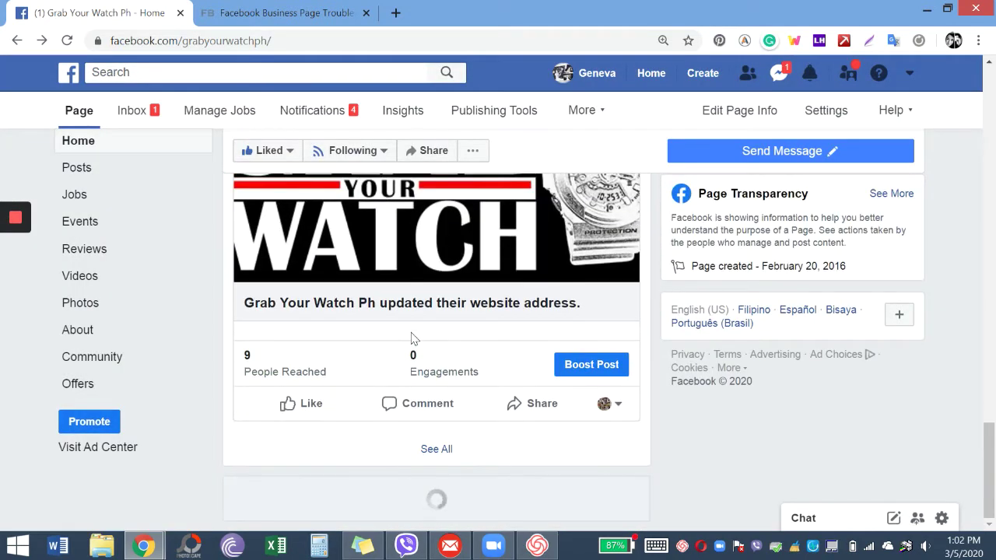
scroll(412, 339, "down", 8)
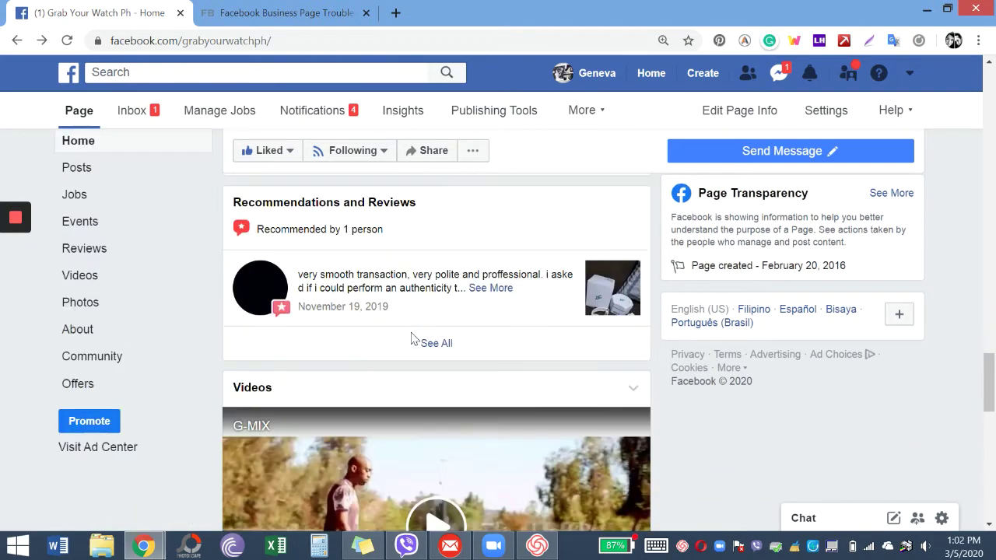
scroll(412, 339, "down", 2)
scroll(413, 339, "up", 1)
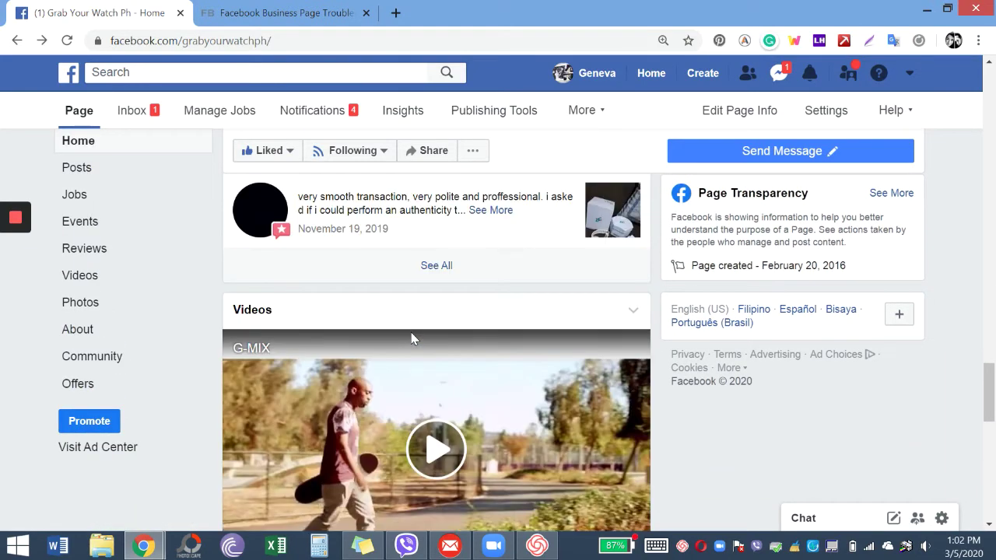
scroll(412, 338, "up", 1)
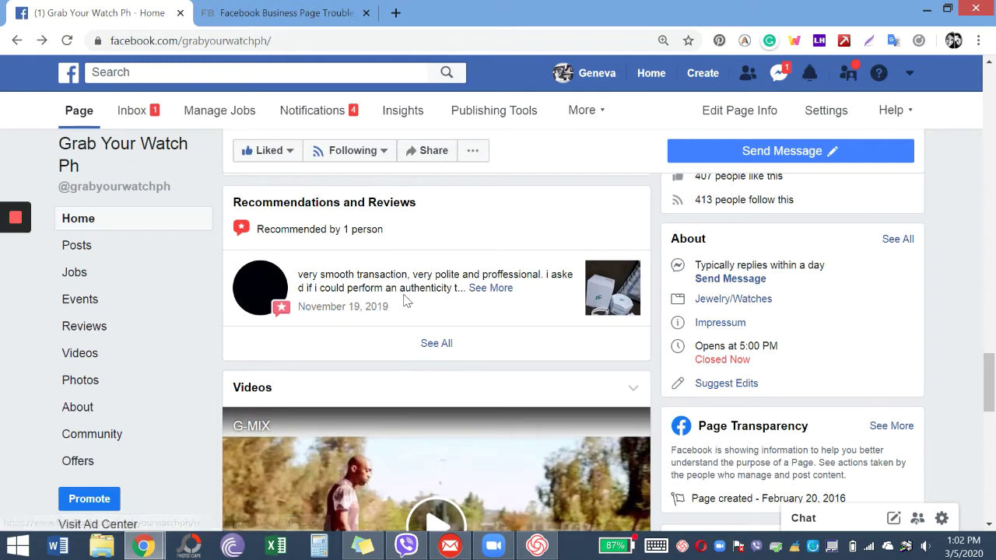
left_click(480, 288)
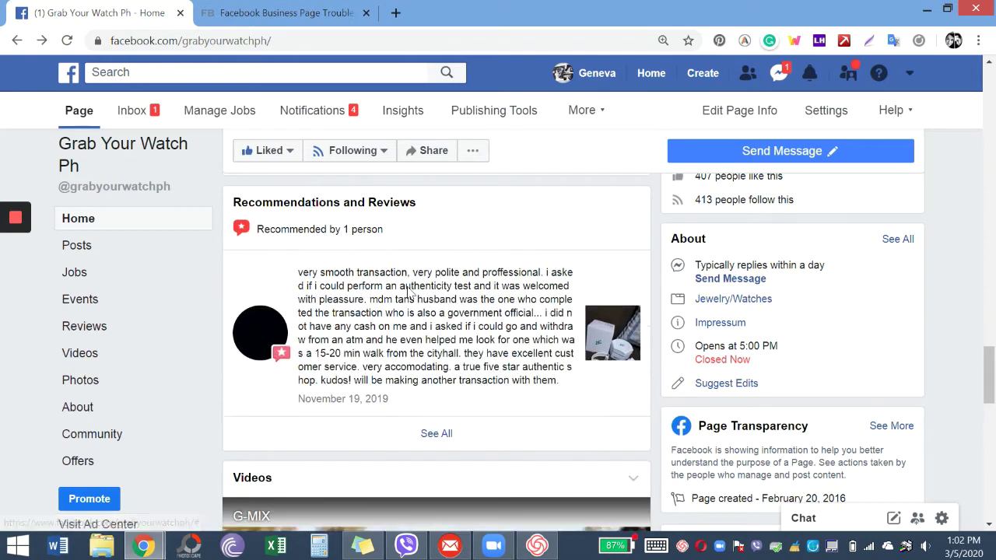
Look through the full review, the page's videos and photos, and its older watch posts.
scroll(410, 303, "down", 3)
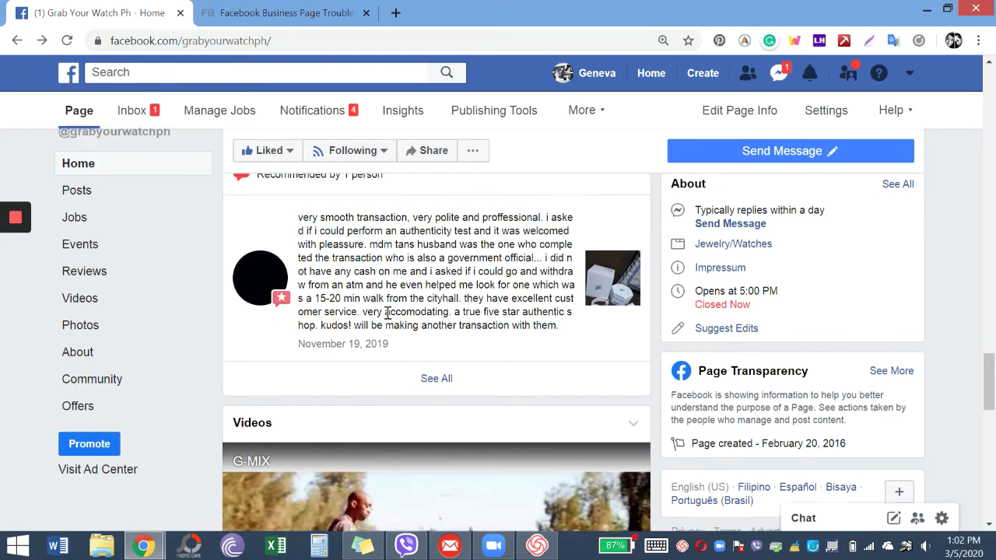
scroll(403, 307, "down", 5)
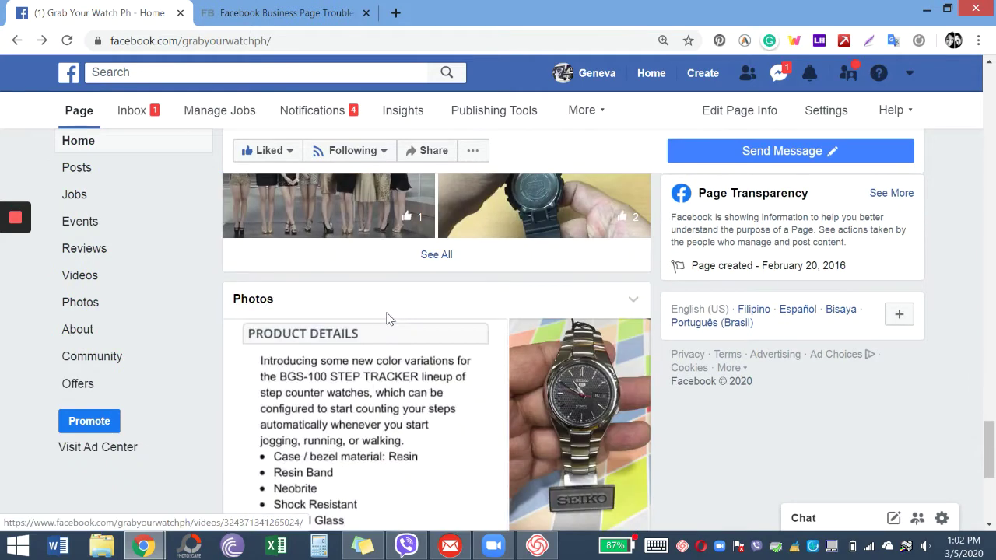
scroll(389, 320, "down", 5)
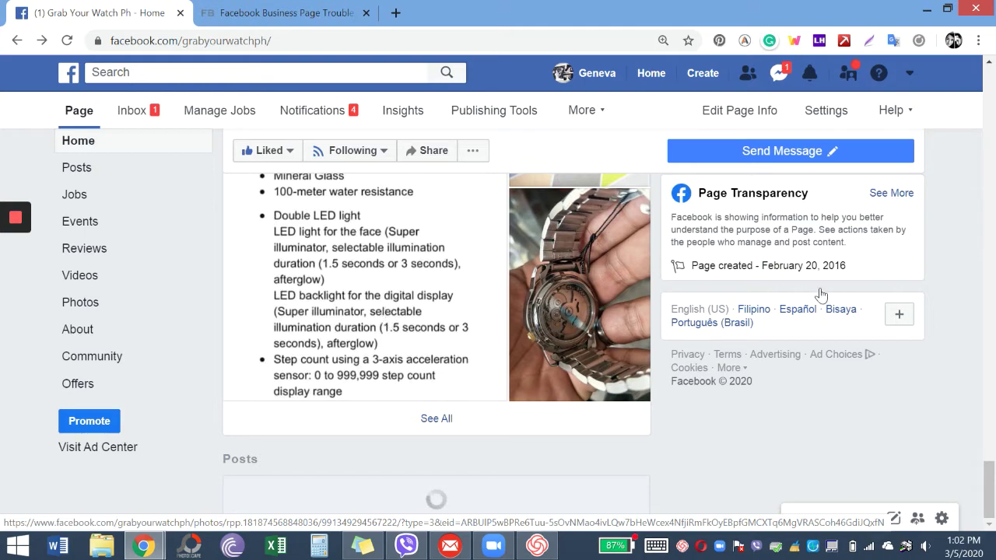
scroll(589, 298, "down", 7)
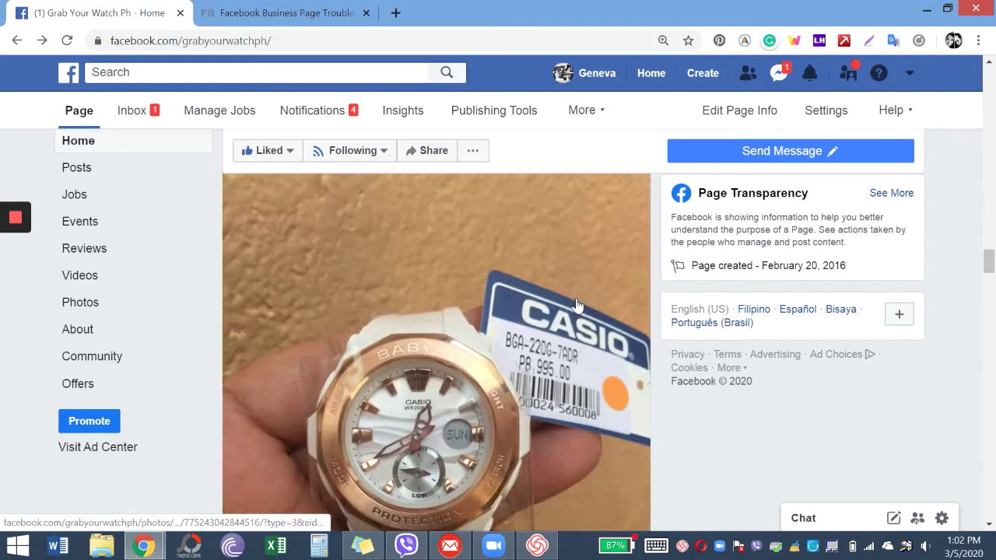
scroll(576, 306, "down", 5)
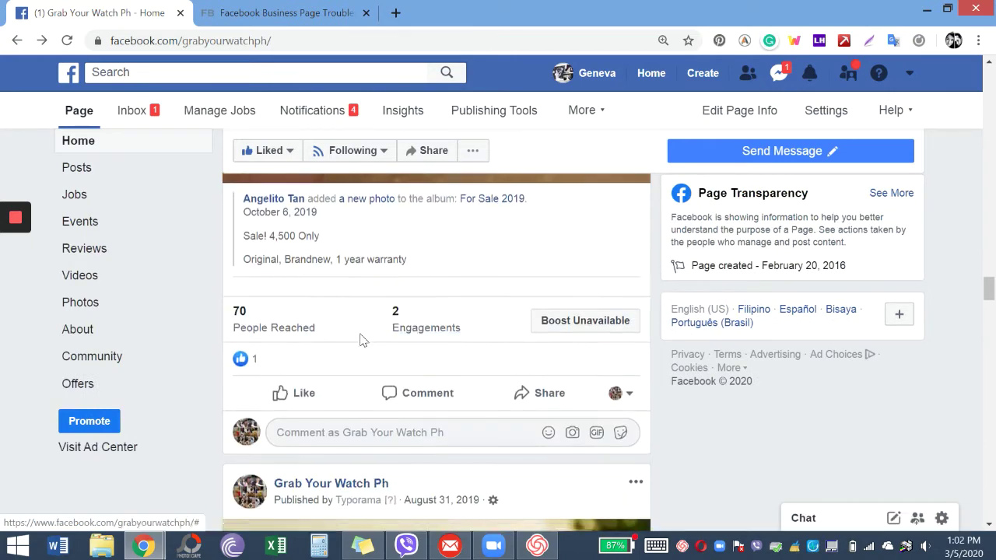
scroll(360, 340, "down", 3)
scroll(360, 341, "down", 15)
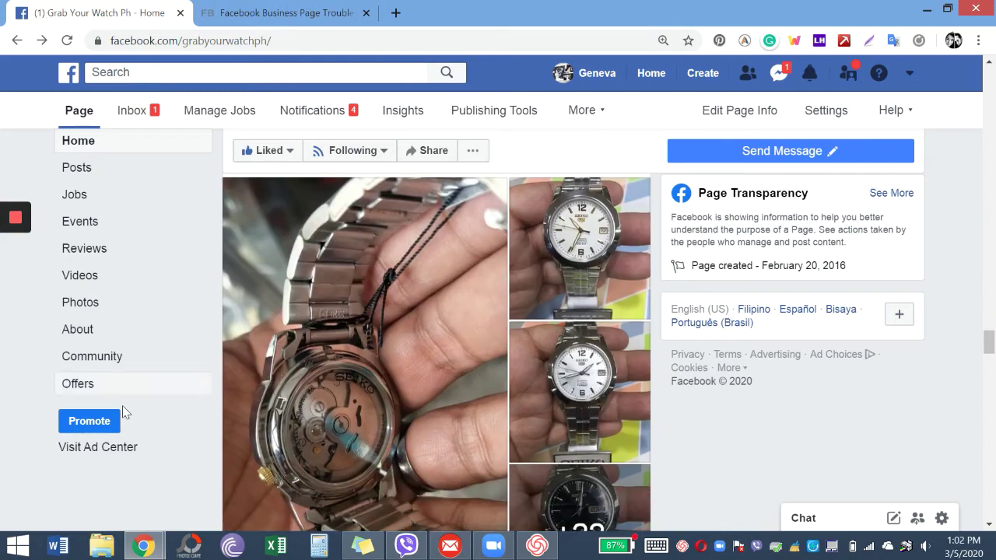
Return to the promotion suggestions below the post composer and start a Reach People Nearby promotion.
scroll(146, 280, "up", 2)
scroll(146, 280, "up", 15)
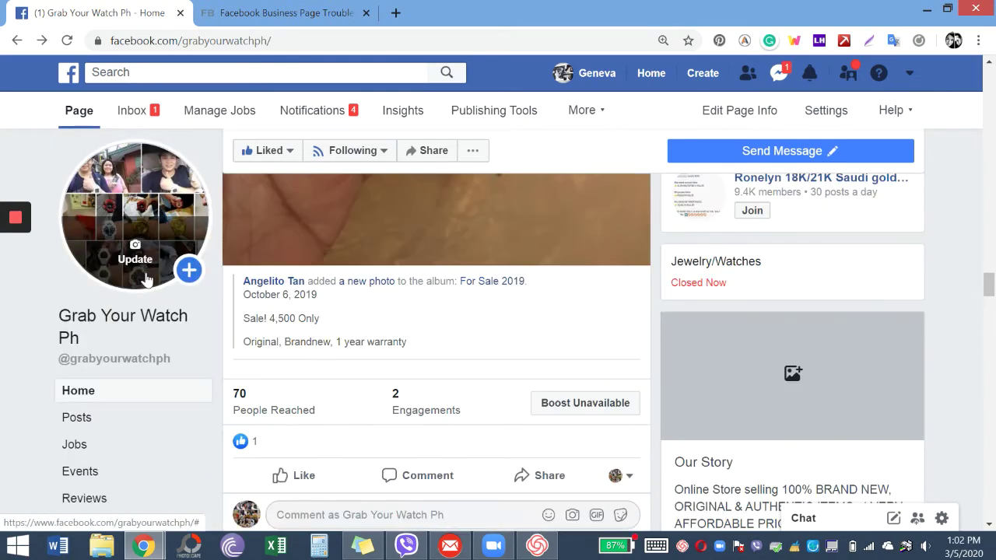
scroll(146, 278, "up", 15)
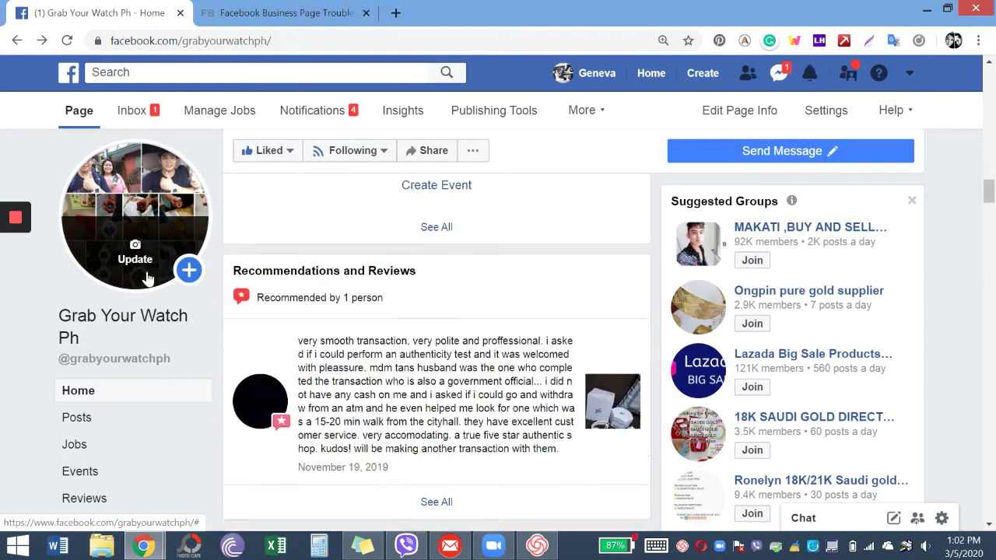
scroll(147, 279, "up", 10)
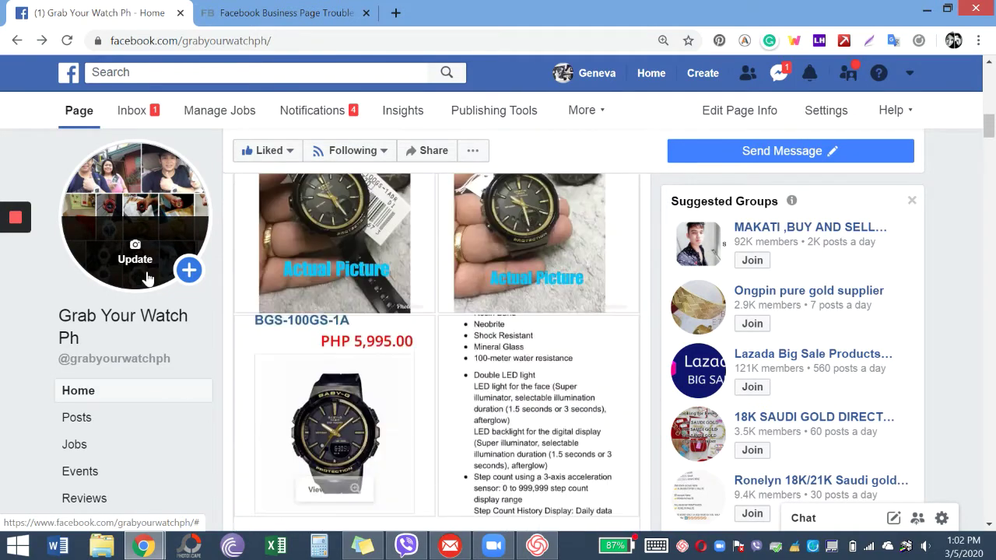
scroll(146, 278, "down", 4)
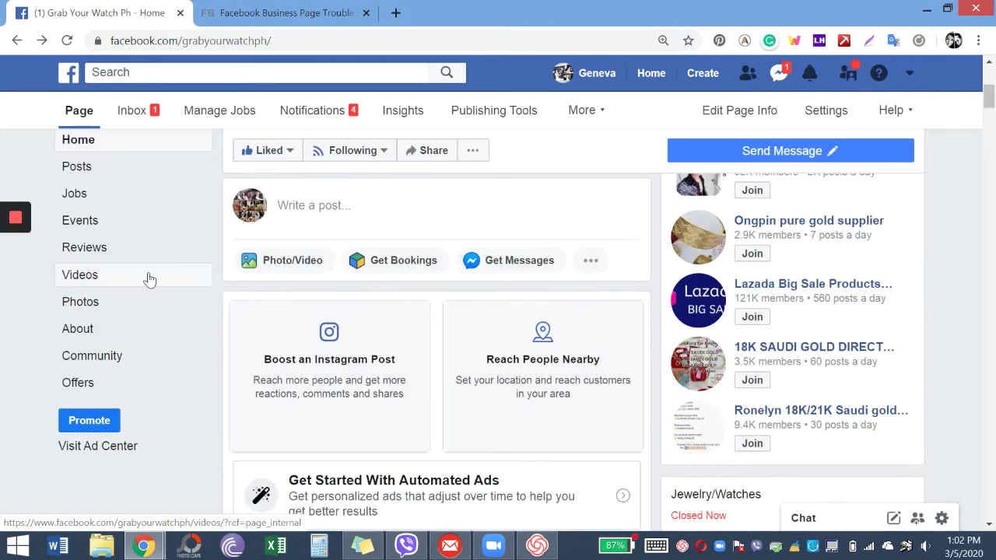
left_click(576, 363)
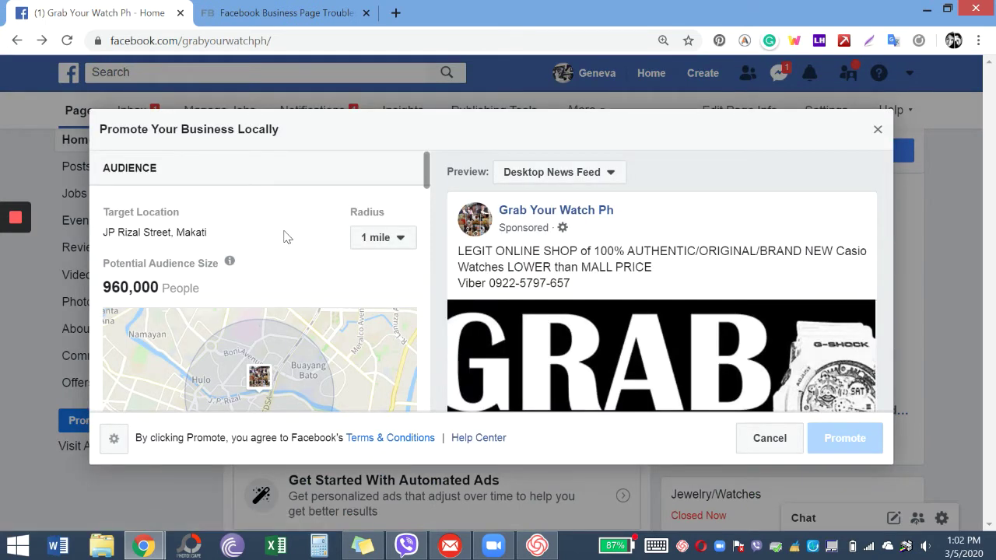
Review the local promotion's audience, ad image, street address, duration and daily budget settings.
scroll(294, 257, "down", 5)
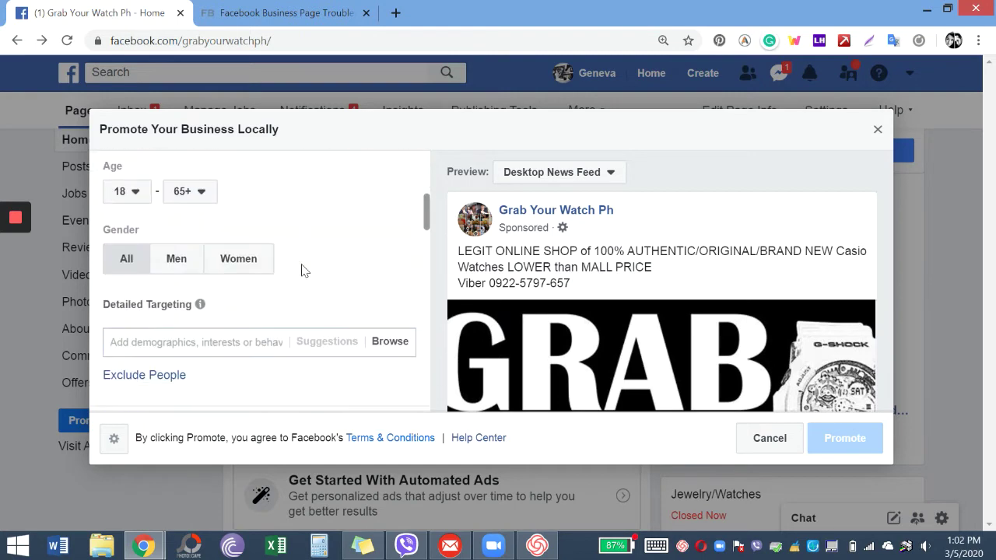
scroll(303, 270, "down", 6)
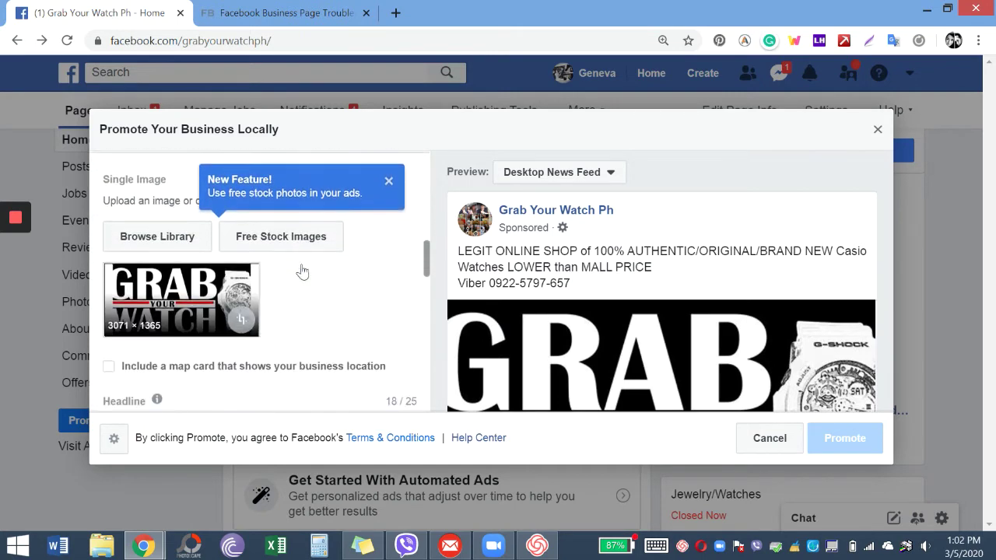
scroll(303, 270, "down", 8)
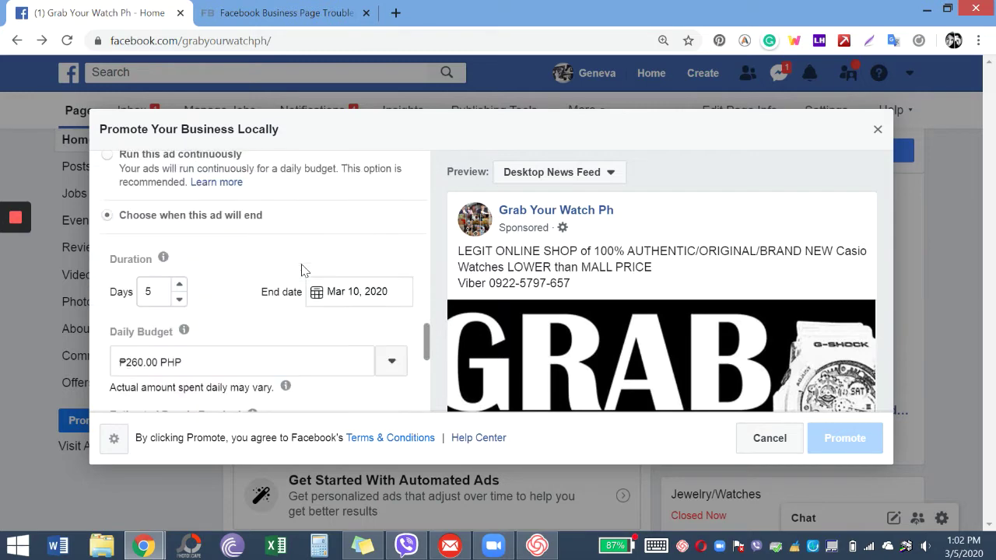
scroll(304, 270, "down", 3)
scroll(304, 270, "up", 4)
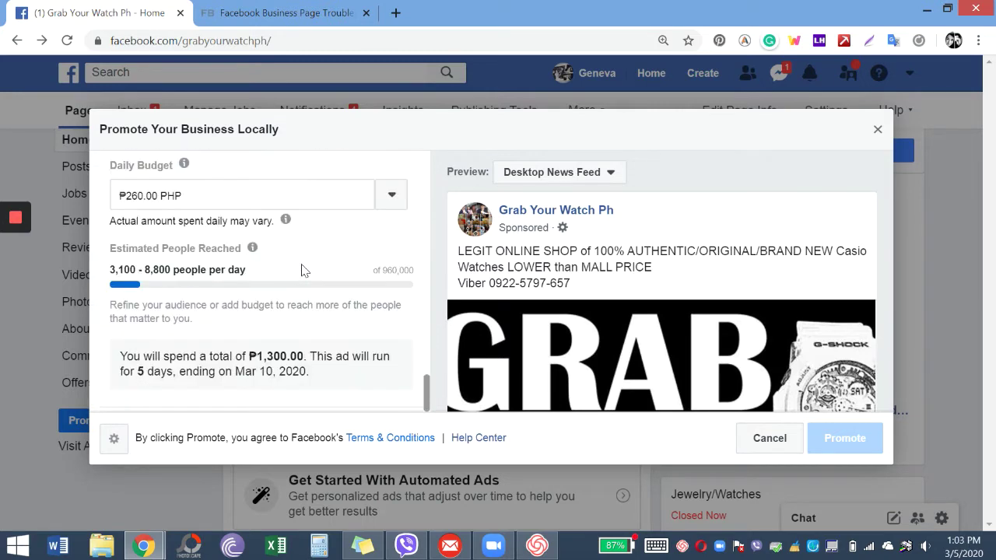
scroll(303, 270, "up", 1)
scroll(302, 265, "up", 7)
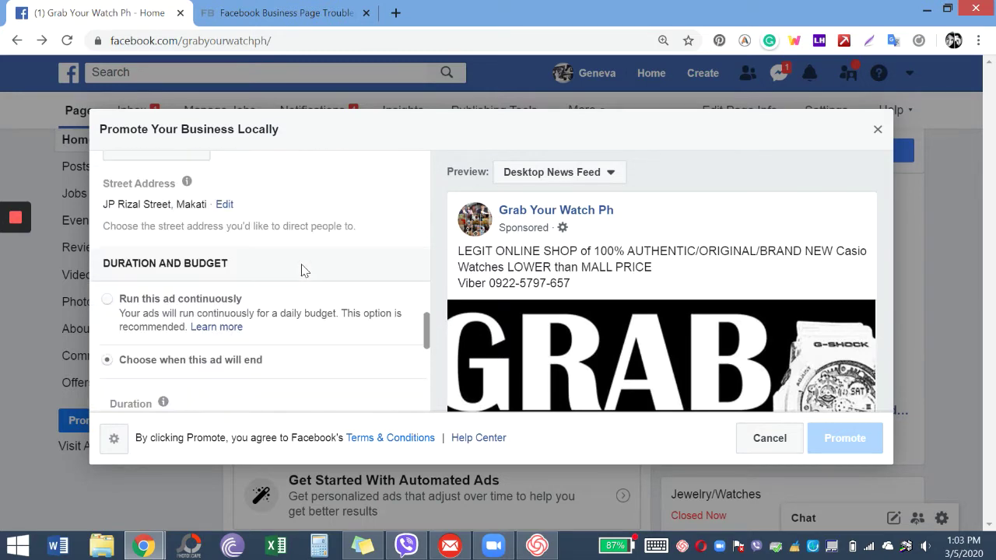
scroll(303, 265, "down", 12)
scroll(303, 266, "up", 1)
scroll(303, 270, "up", 1)
scroll(303, 267, "down", 2)
scroll(302, 265, "up", 3)
scroll(303, 270, "up", 2)
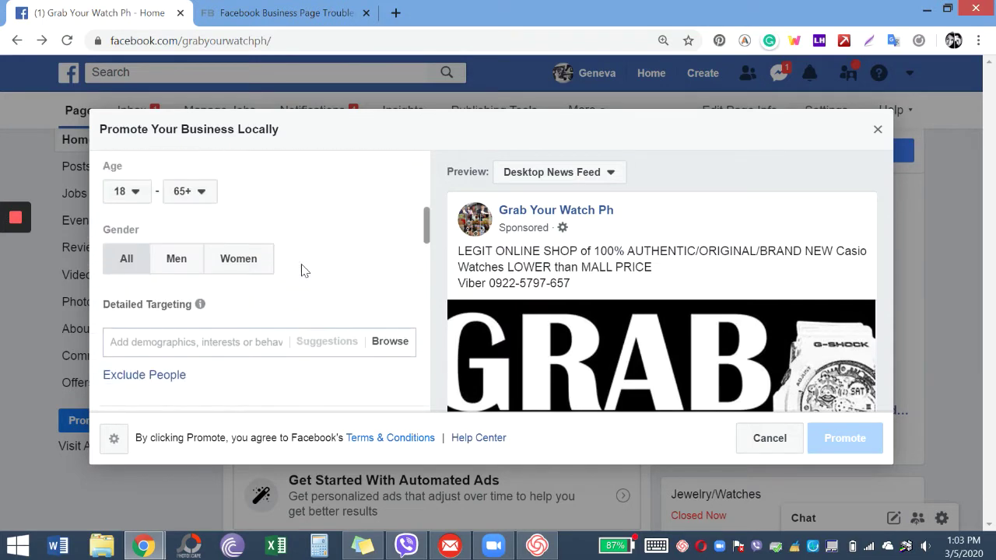
scroll(303, 271, "up", 3)
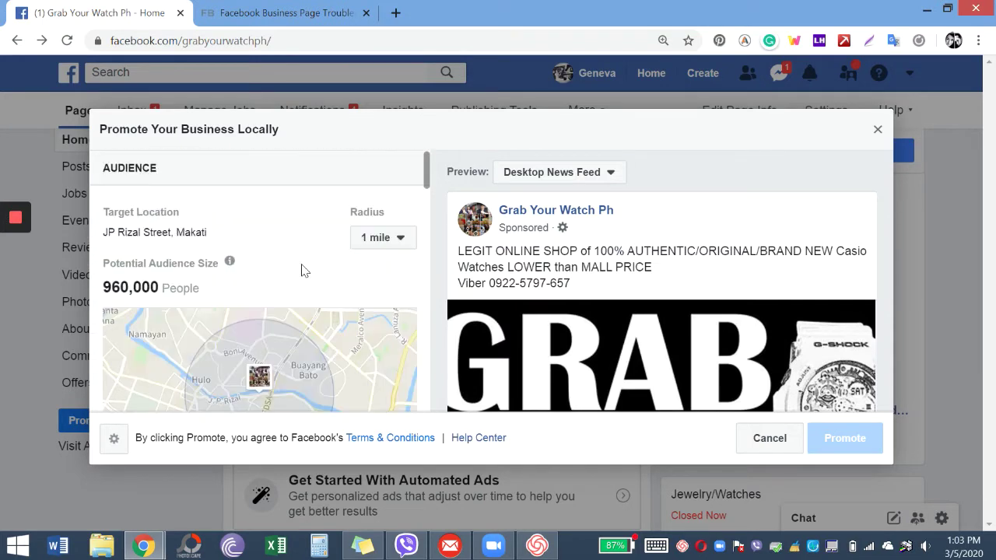
Limit the local promotion's audience to ages 18 to 35.
scroll(302, 270, "down", 3)
scroll(303, 270, "down", 1)
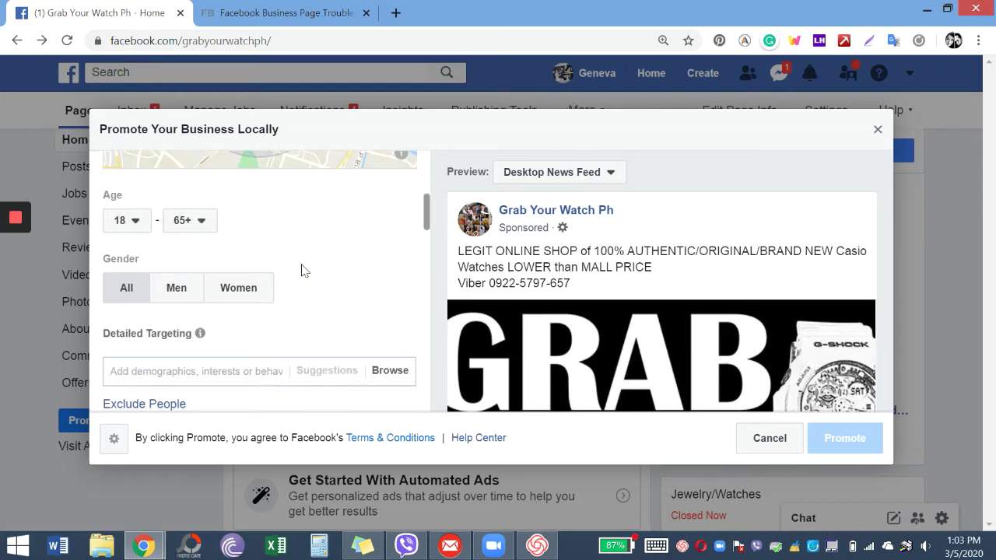
scroll(303, 270, "up", 4)
scroll(303, 270, "down", 3)
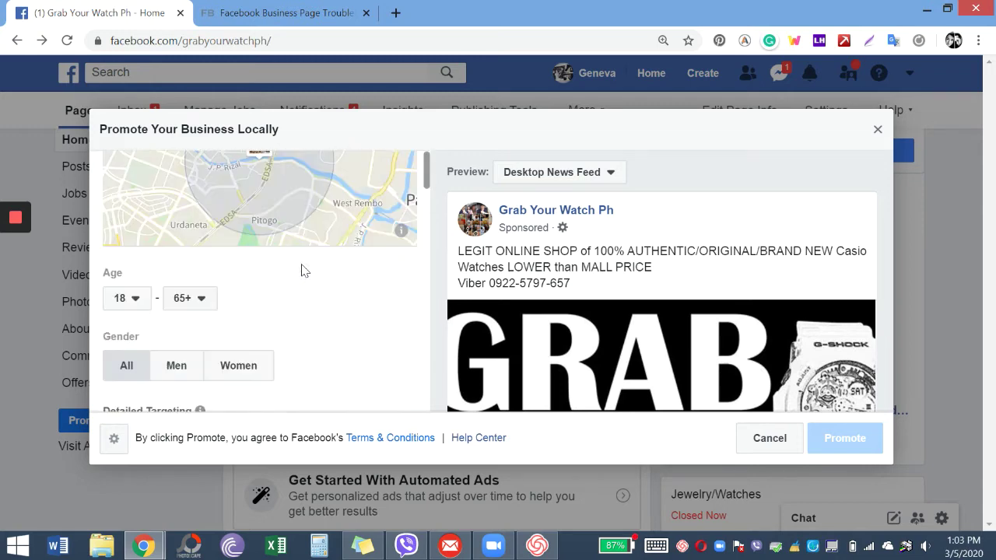
left_click(119, 300)
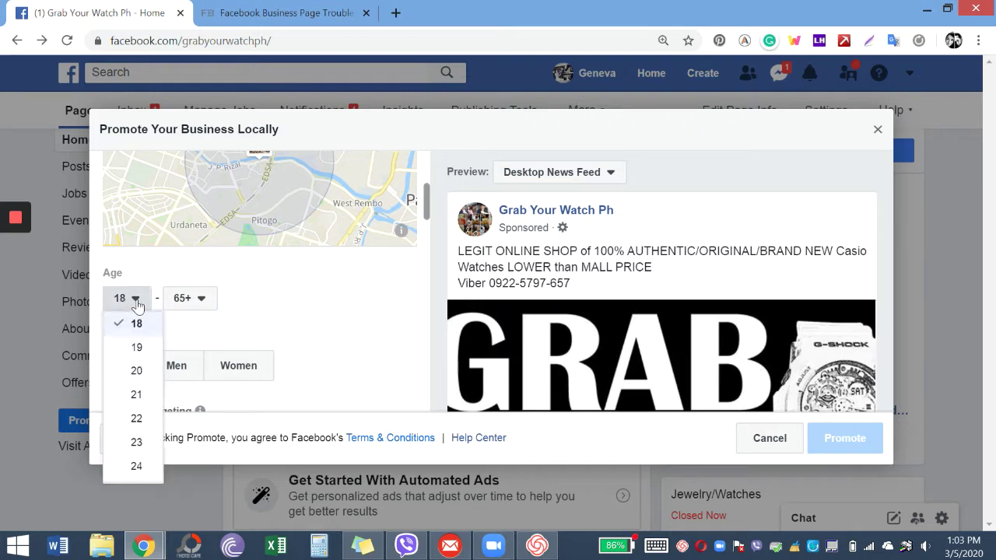
left_click(175, 306)
left_click(178, 307)
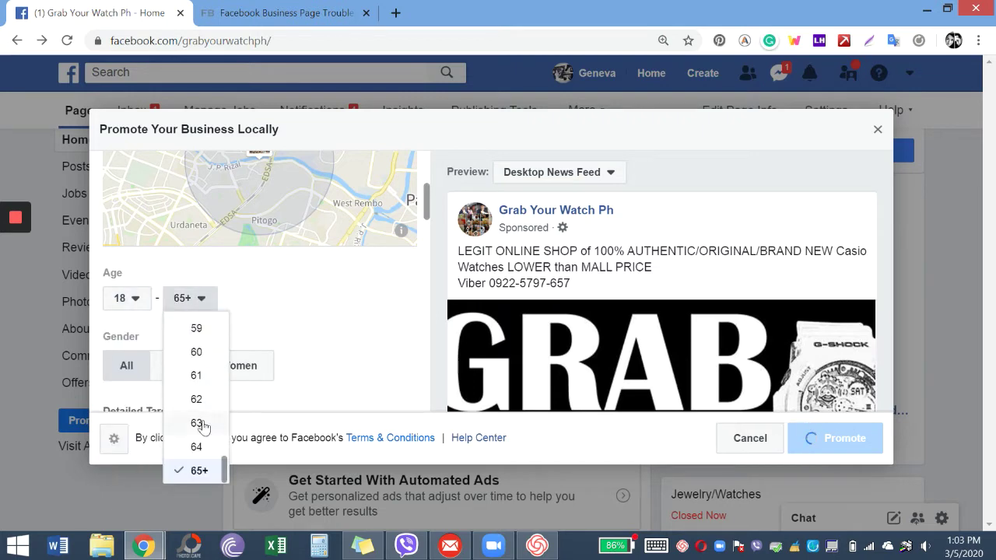
scroll(204, 413, "up", 1)
scroll(208, 389, "up", 5)
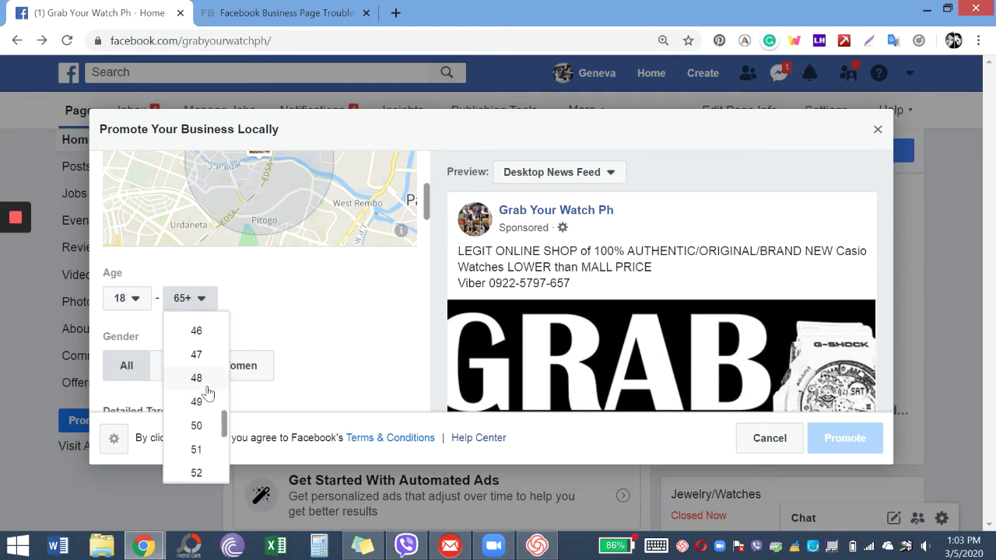
scroll(207, 382, "up", 2)
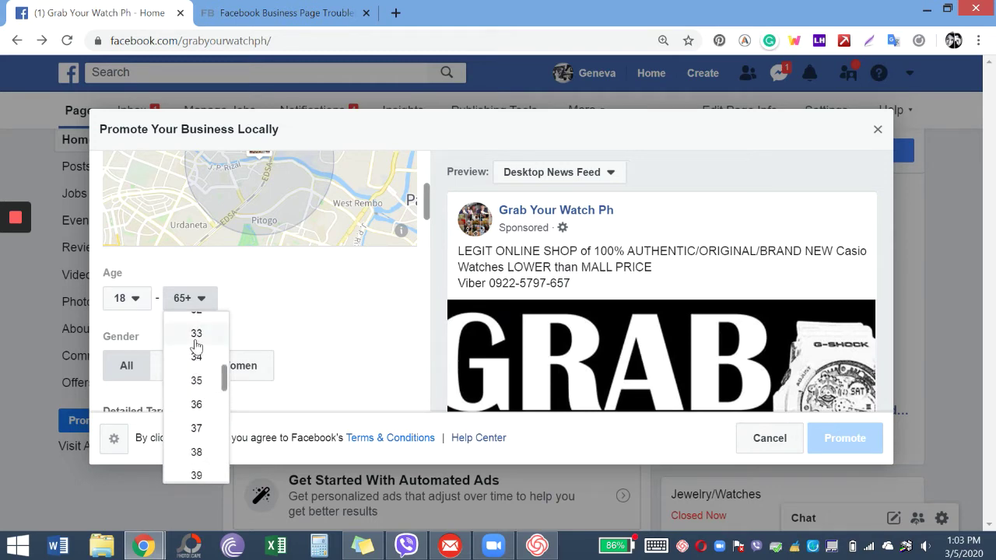
left_click(200, 301)
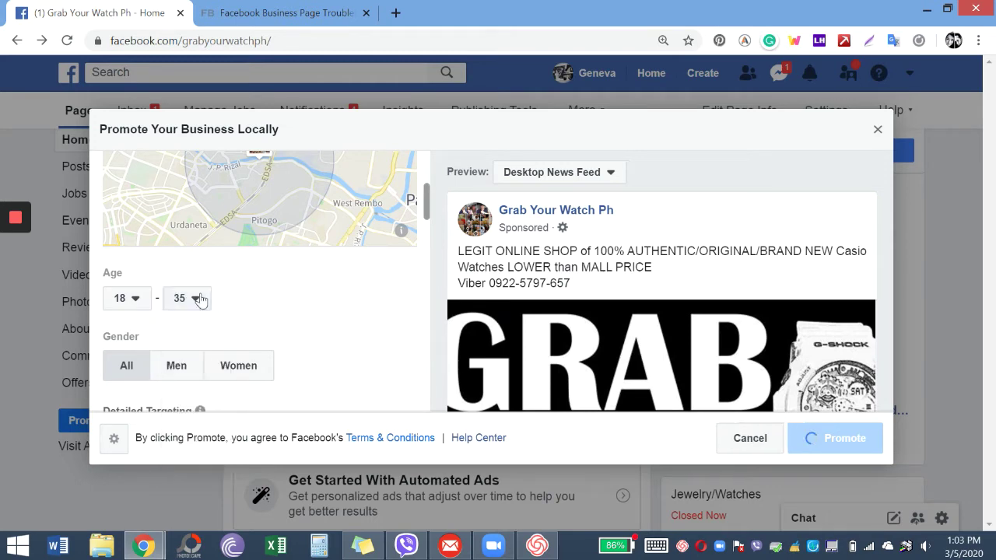
Add the interests G-Shock, Watch and Casio to the audience's detailed targeting.
scroll(204, 303, "down", 3)
scroll(204, 299, "up", 1)
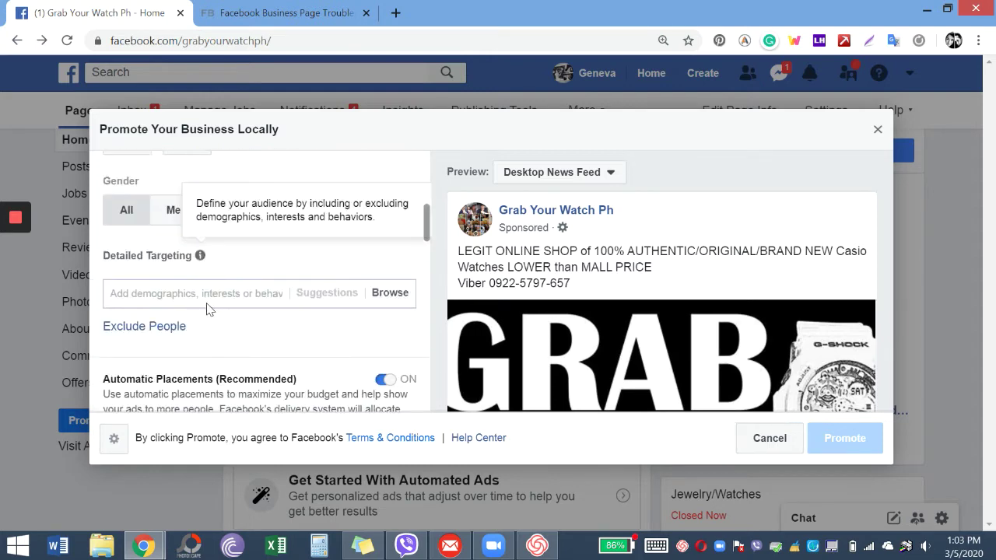
left_click(200, 293)
type("Gshock")
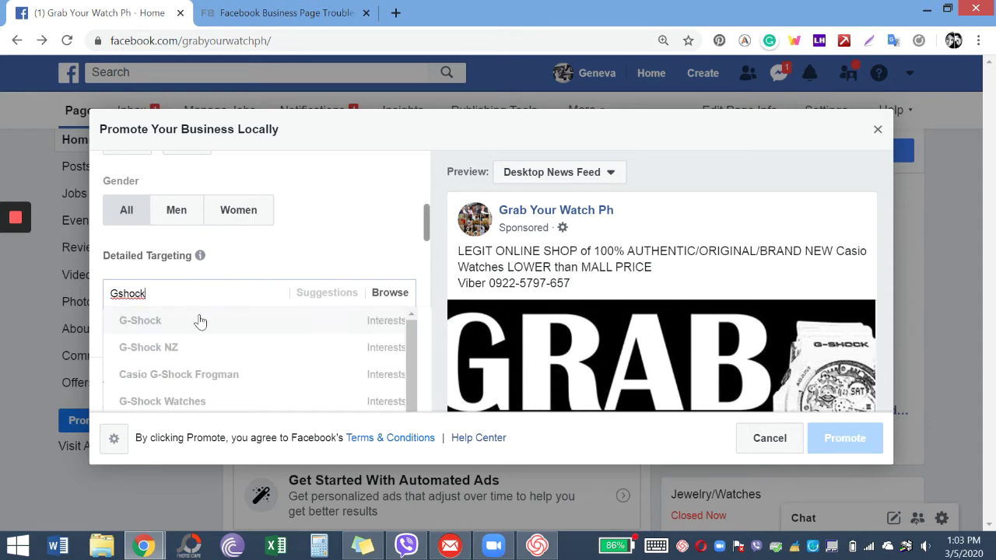
left_click(224, 320)
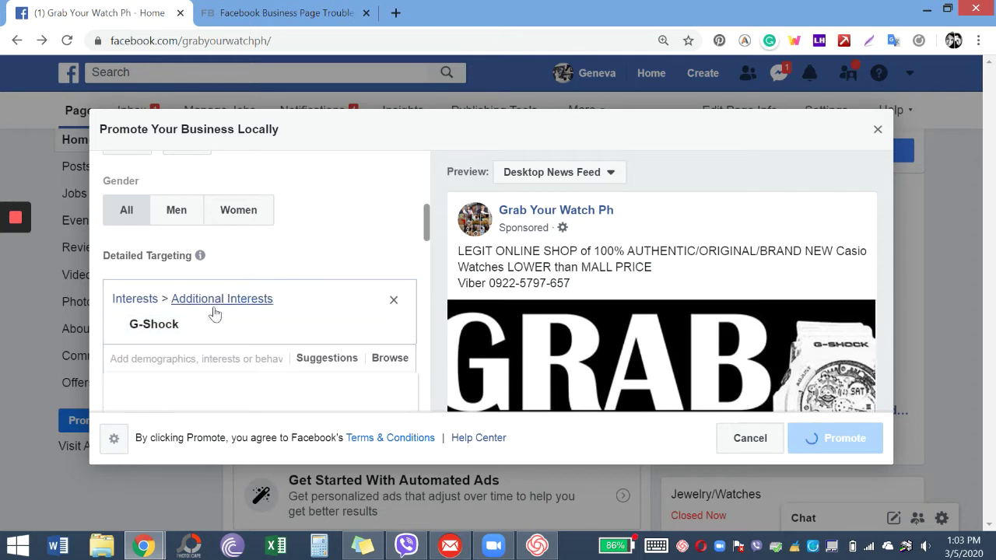
type("Watches")
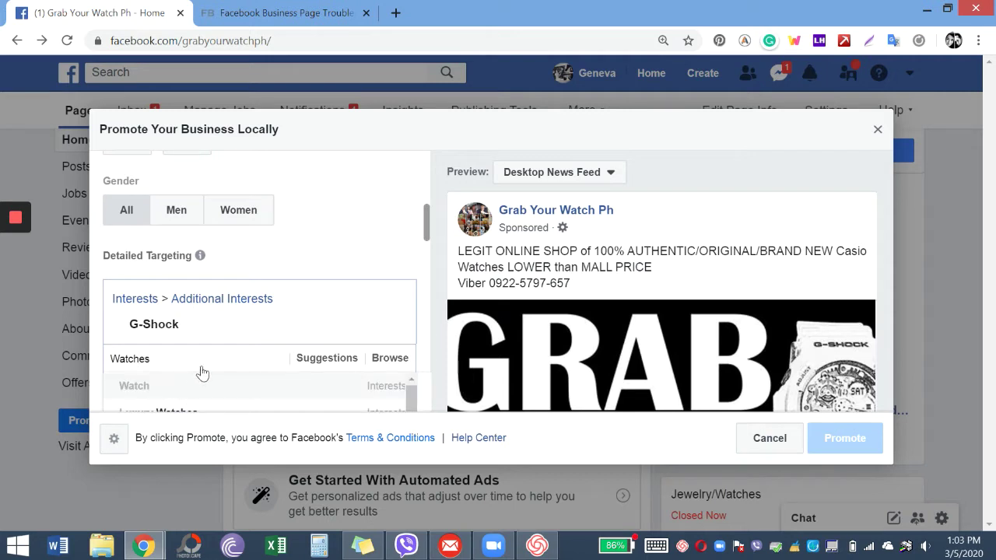
left_click(187, 385)
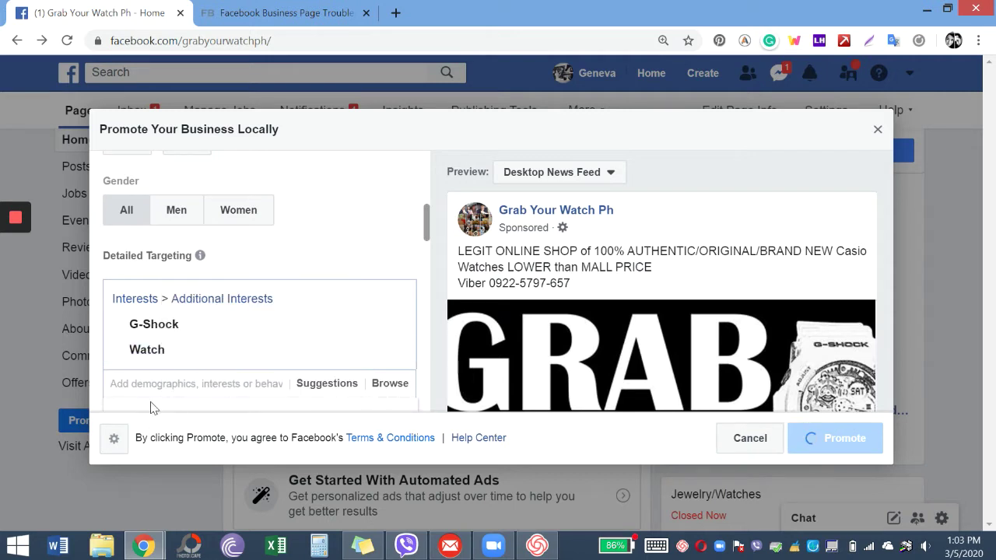
type("casio")
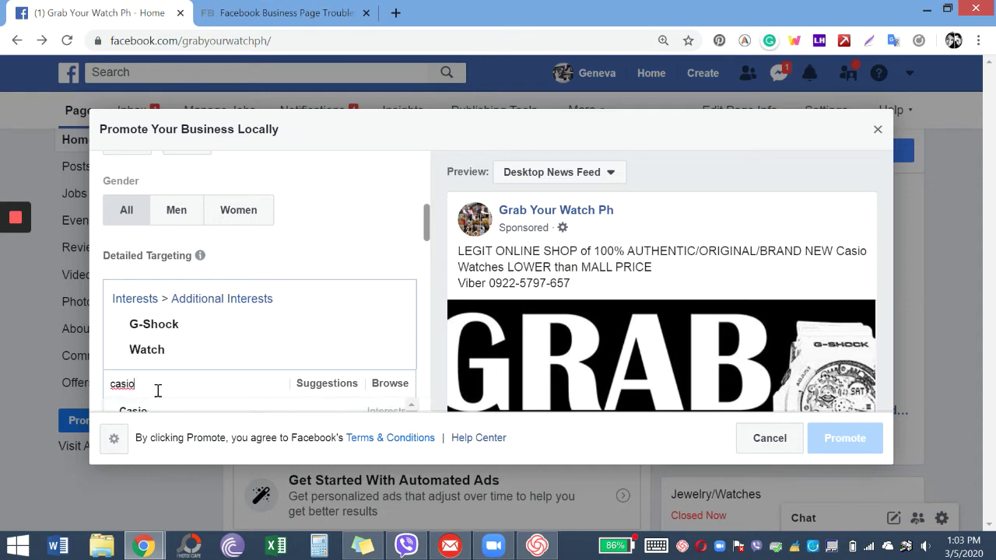
left_click(134, 411)
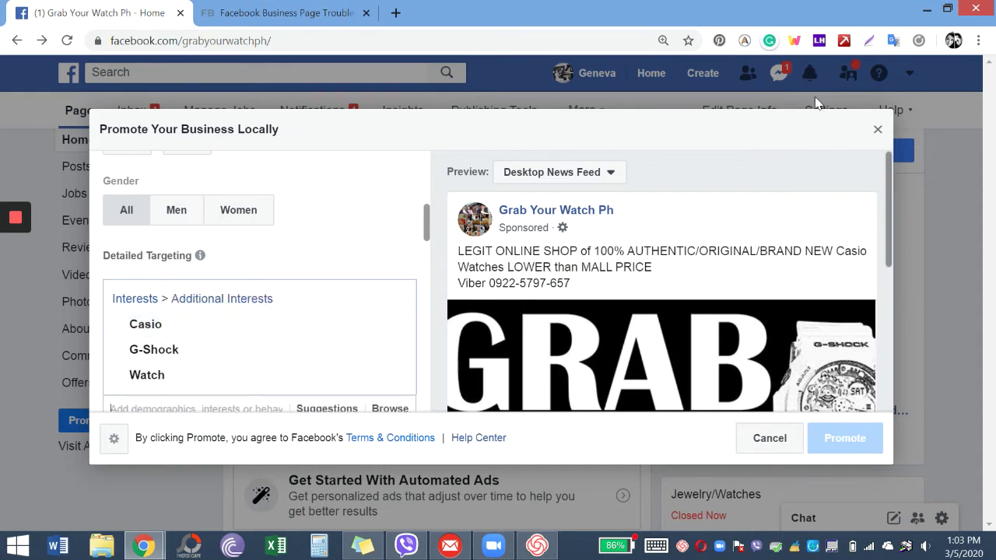
Search the detailed targeting for "casio watch" and add the CASIO LADIES WATCH interest.
triple_click(784, 138)
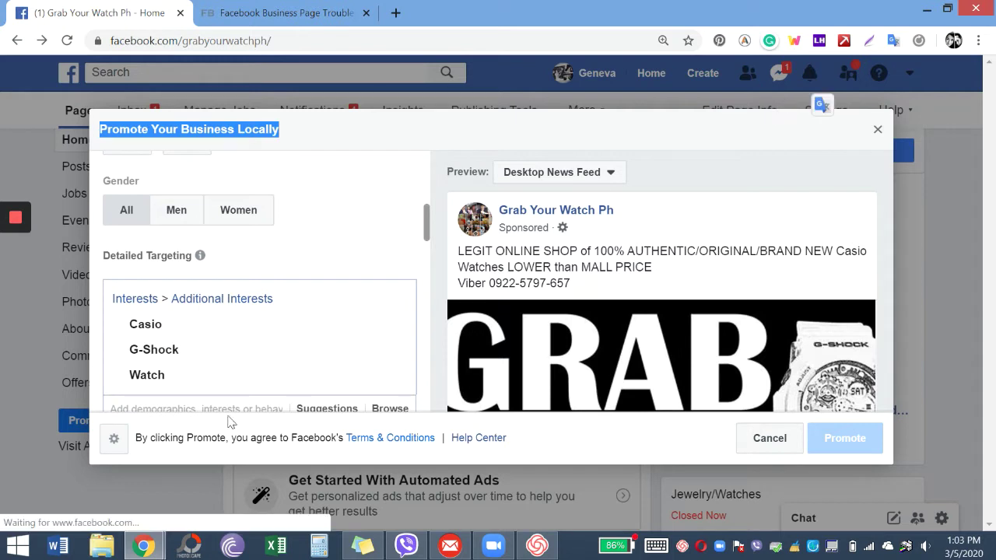
left_click(191, 408)
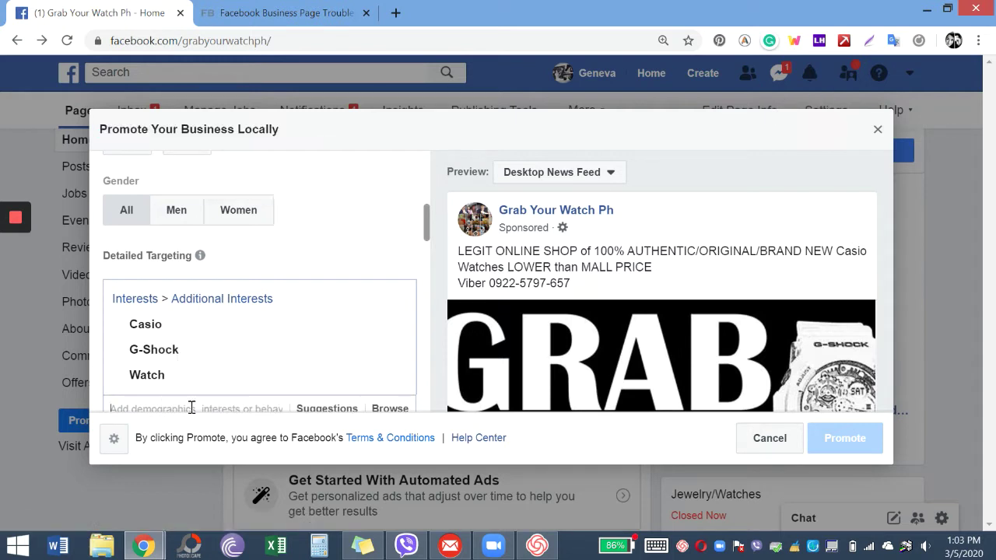
type("casio watch")
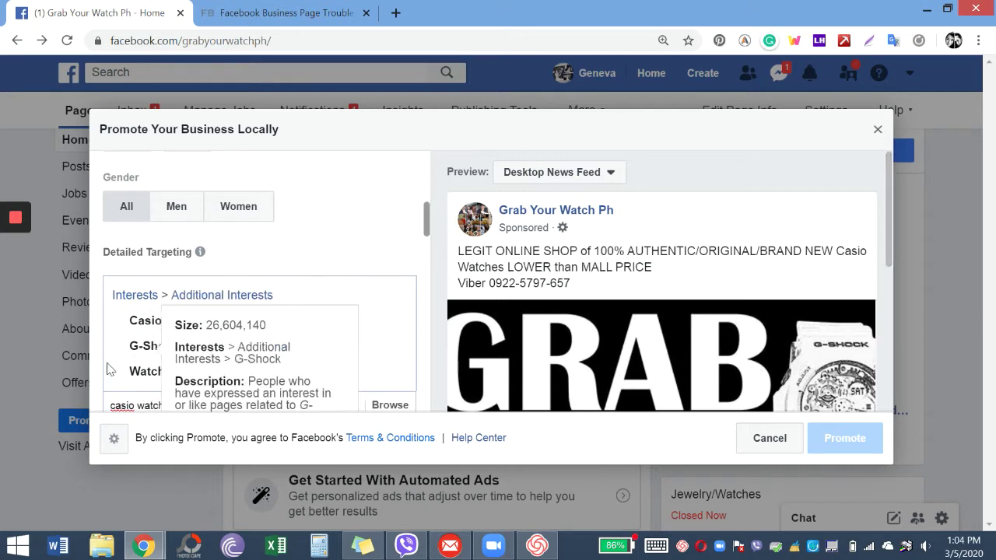
scroll(134, 388, "down", 1)
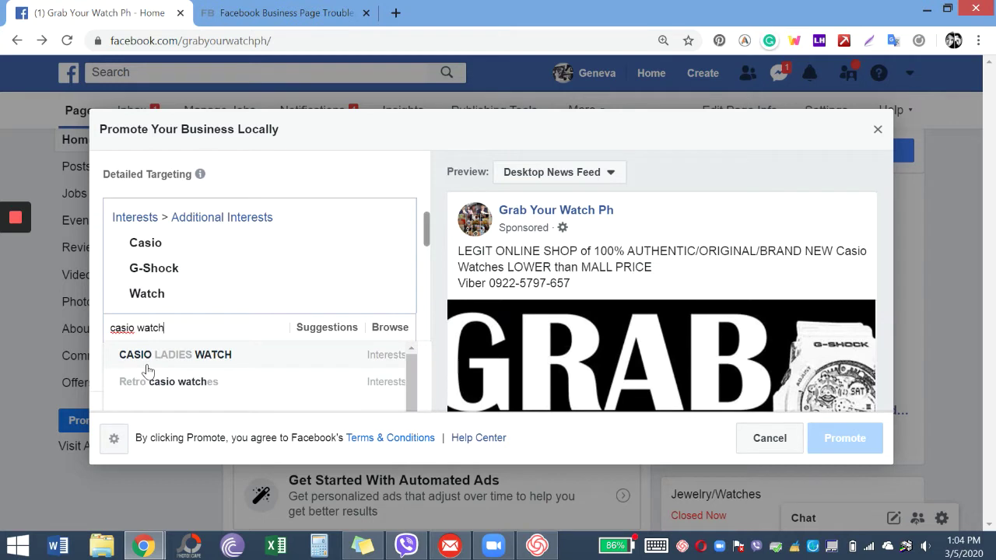
left_click(198, 365)
scroll(207, 354, "down", 2)
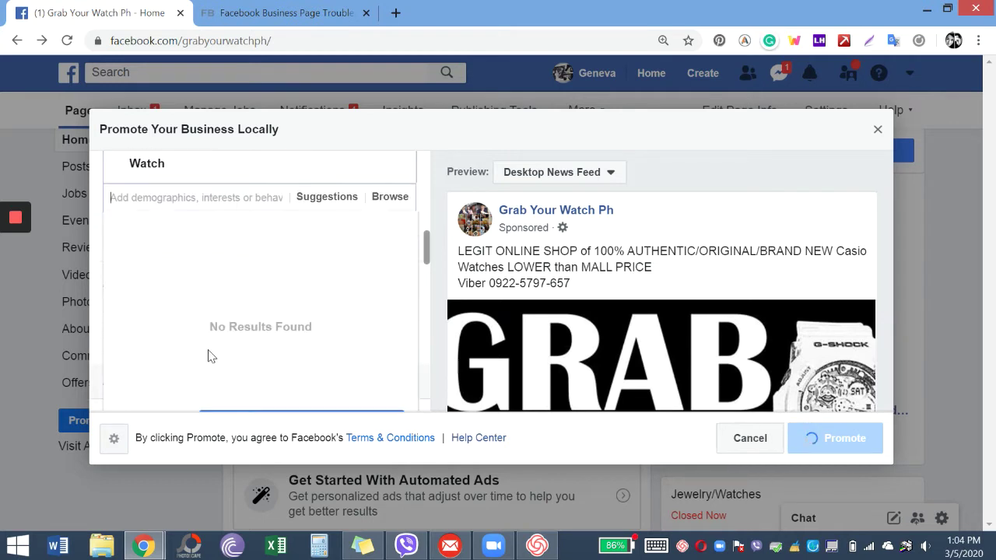
Replace the ad image with the 1776 × 2048 Casio watch collage from the account's image library.
scroll(209, 353, "down", 4)
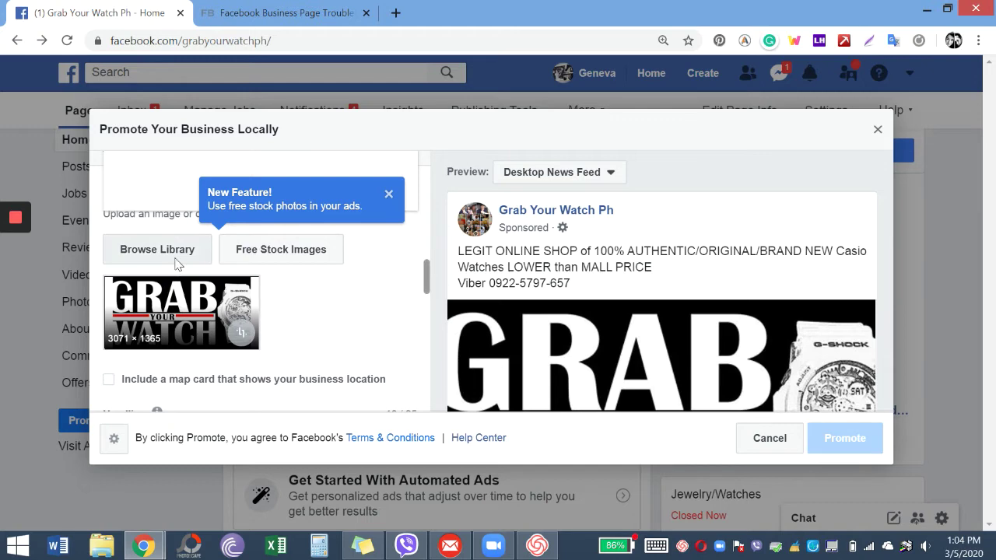
left_click(176, 265)
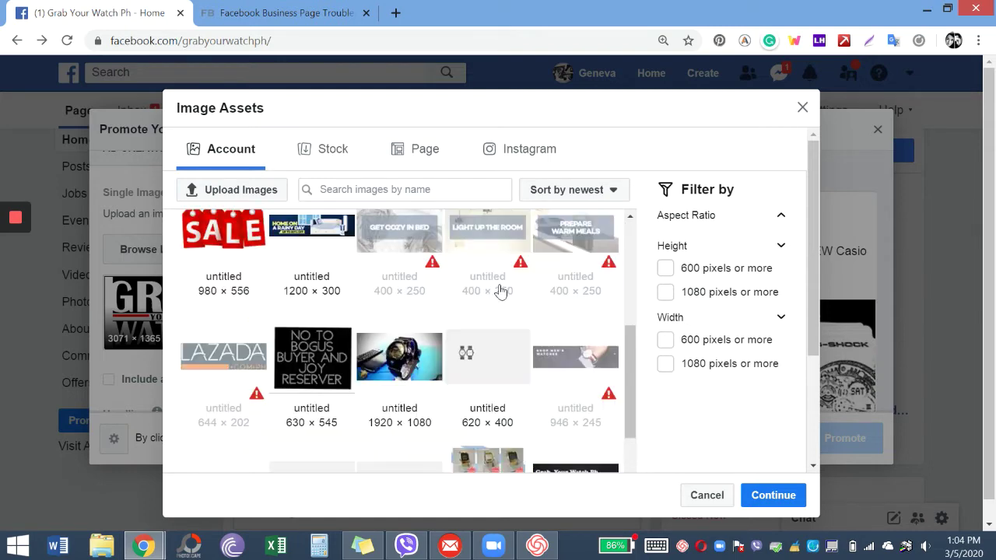
scroll(500, 292, "up", 2)
scroll(501, 292, "down", 6)
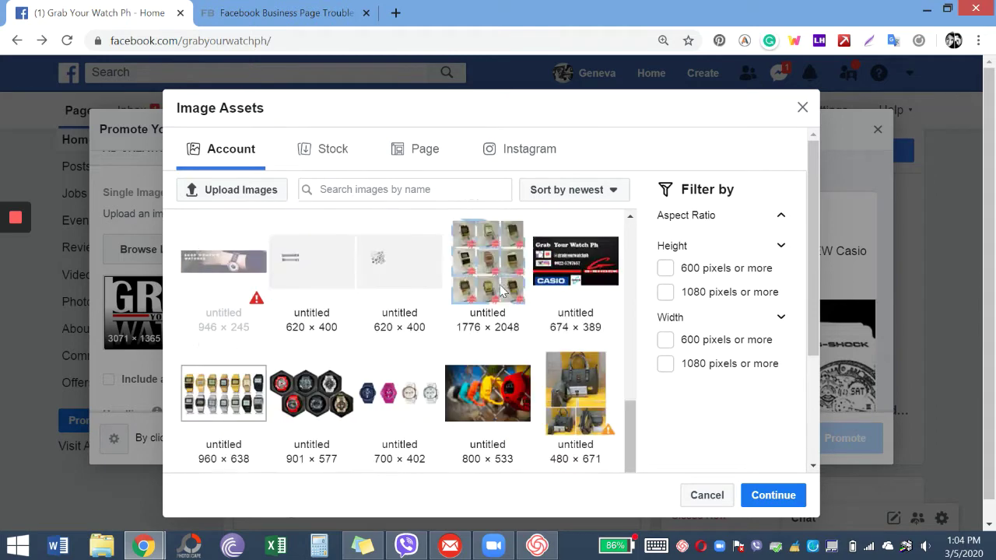
scroll(500, 292, "down", 1)
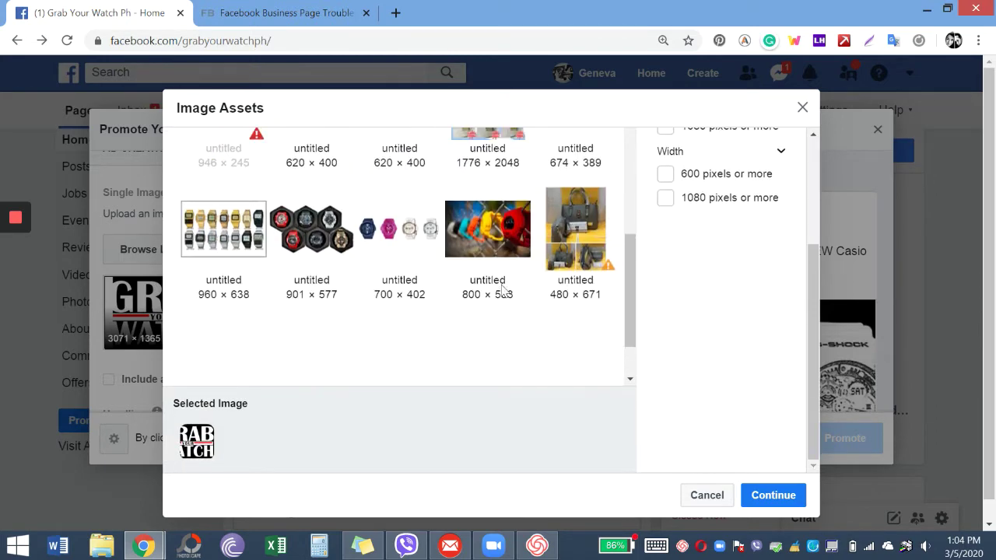
scroll(502, 289, "up", 2)
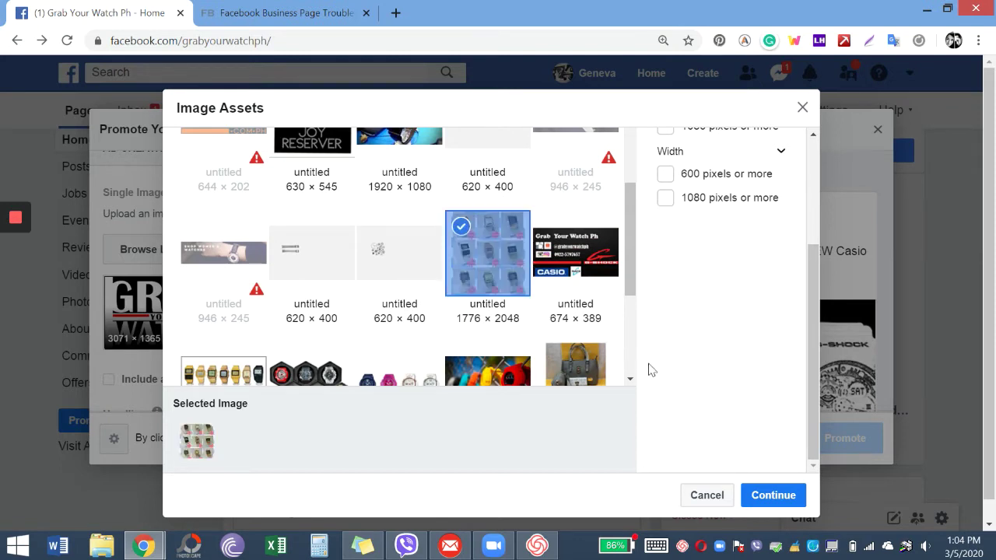
left_click(759, 496)
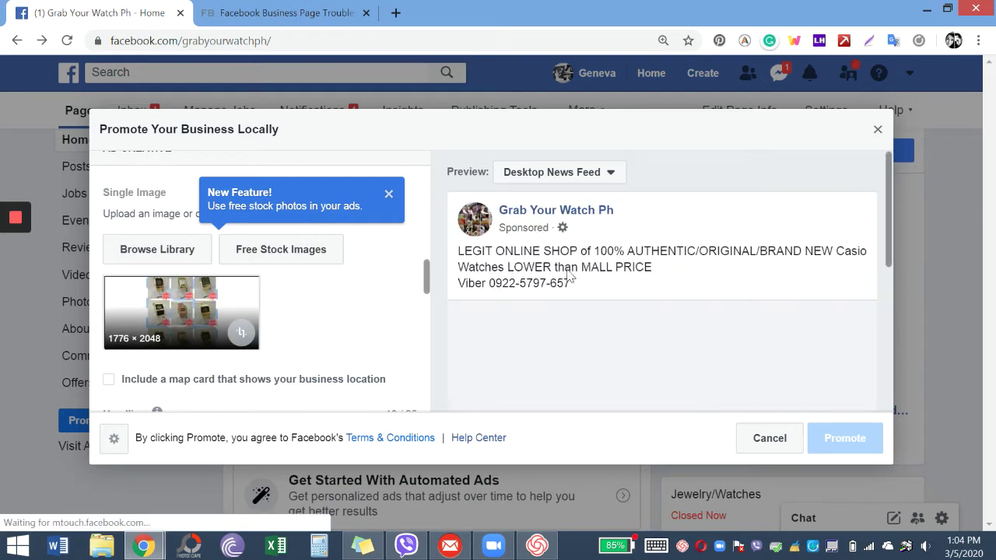
Try including the business location map card in the ad, check the preview, and exclude the card again.
scroll(618, 373, "down", 2)
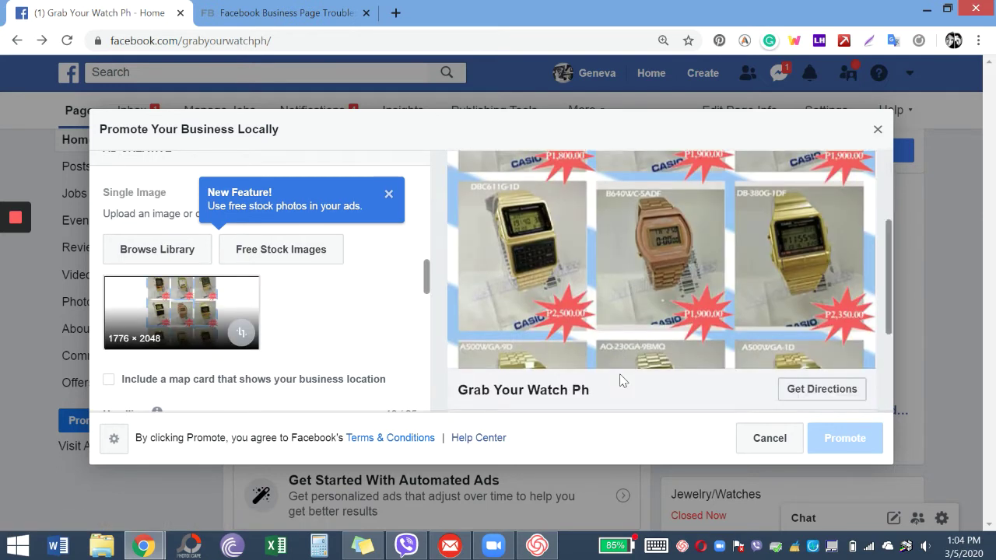
scroll(334, 350, "down", 1)
scroll(334, 350, "down", 1)
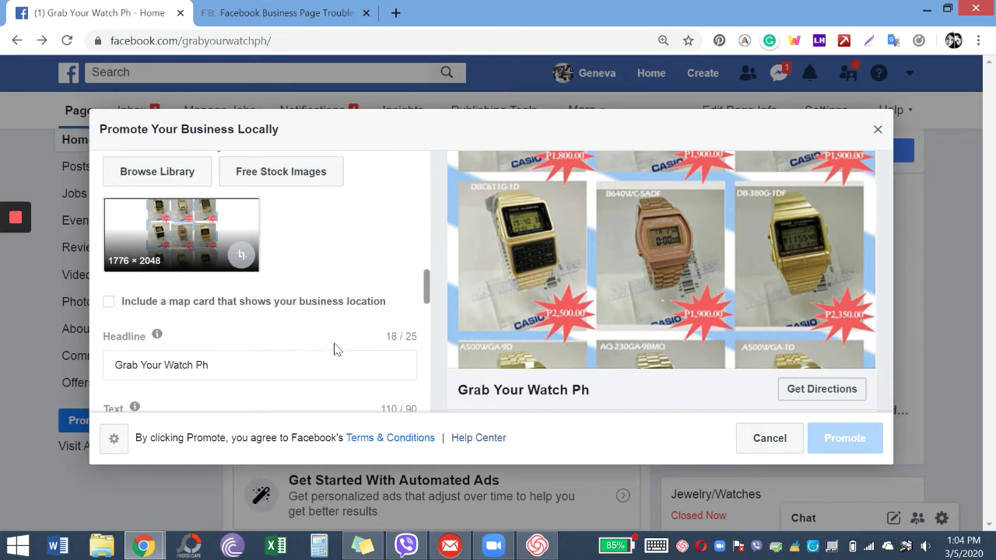
left_click(115, 310)
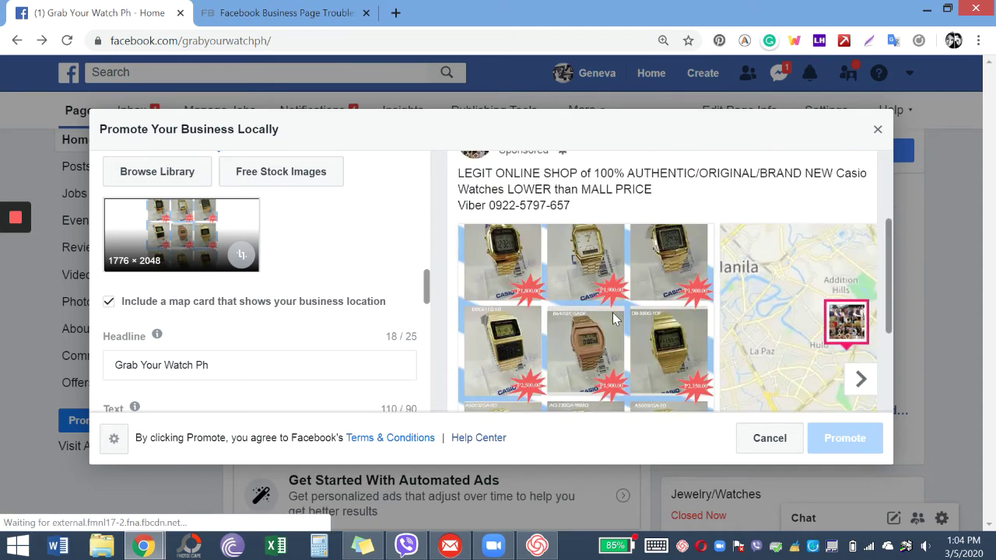
left_click(109, 303)
Review the ad's headline, text, street address and the available call-to-action options.
scroll(261, 358, "down", 2)
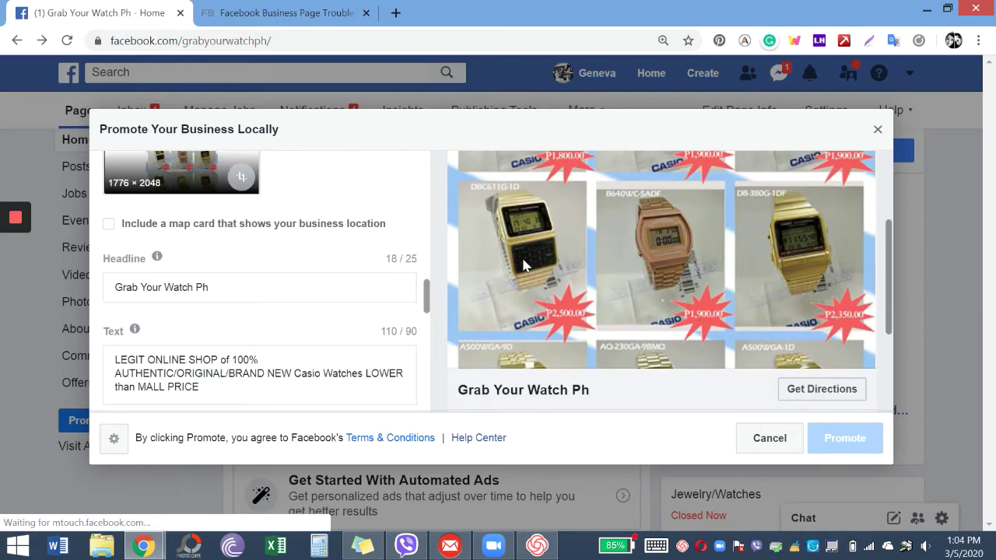
scroll(526, 263, "down", 2)
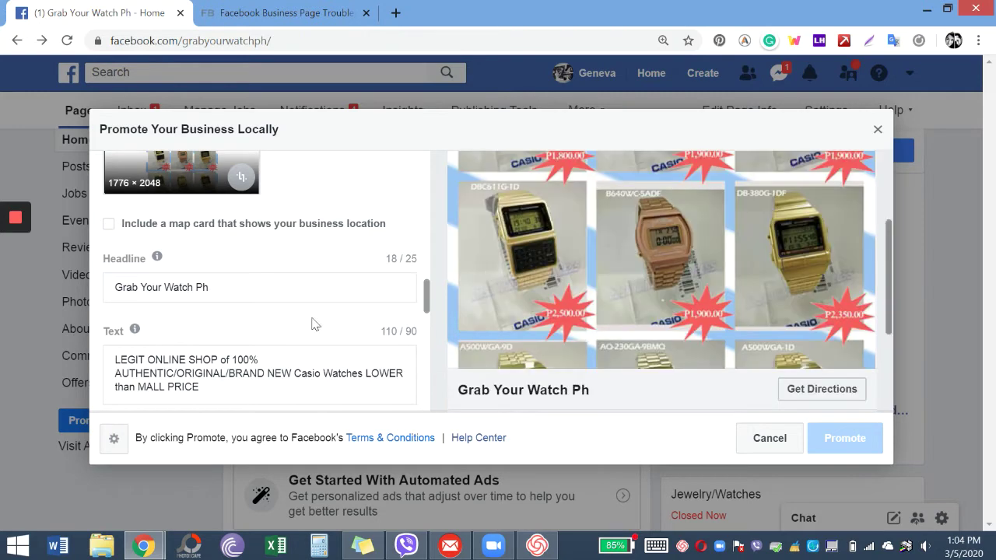
scroll(225, 337, "down", 2)
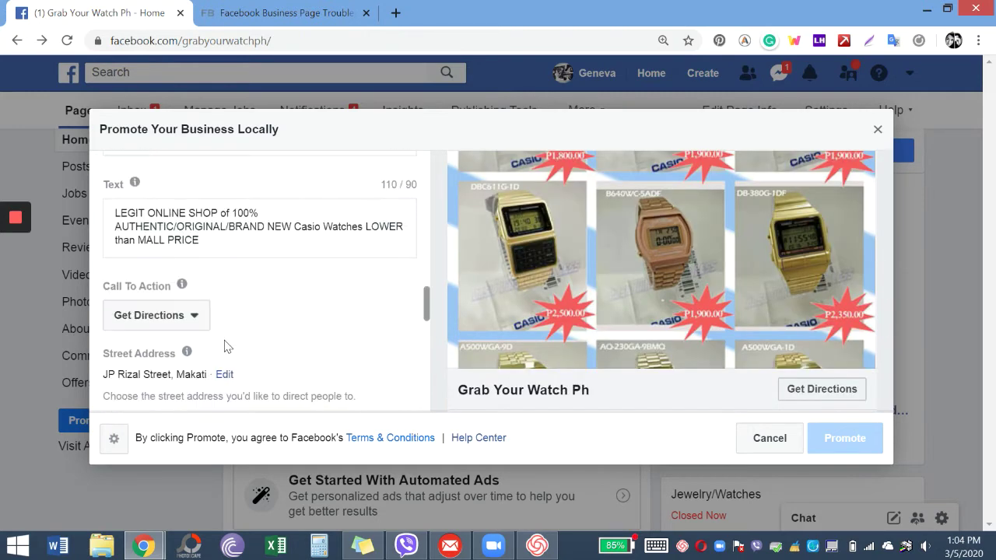
scroll(471, 303, "down", 3)
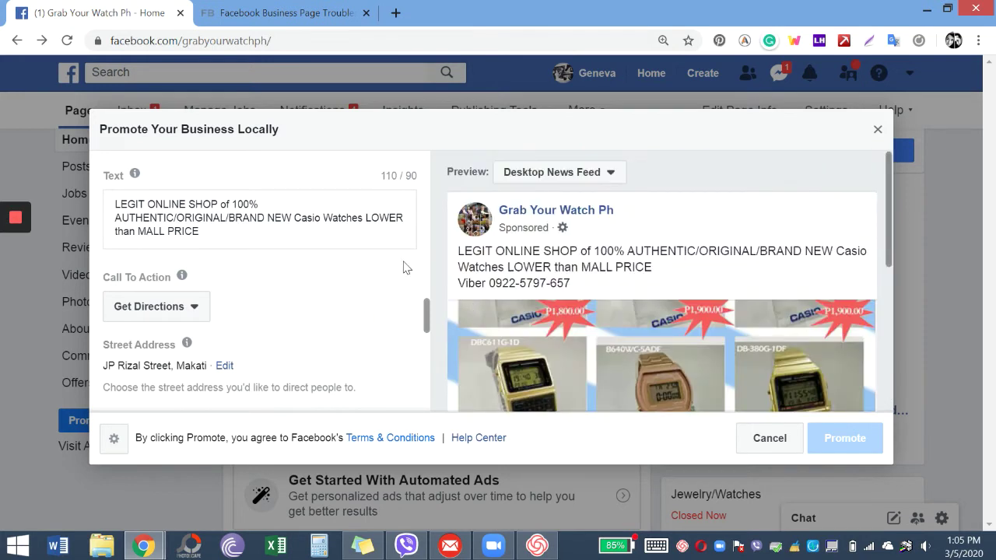
left_click(173, 222)
scroll(227, 269, "down", 2)
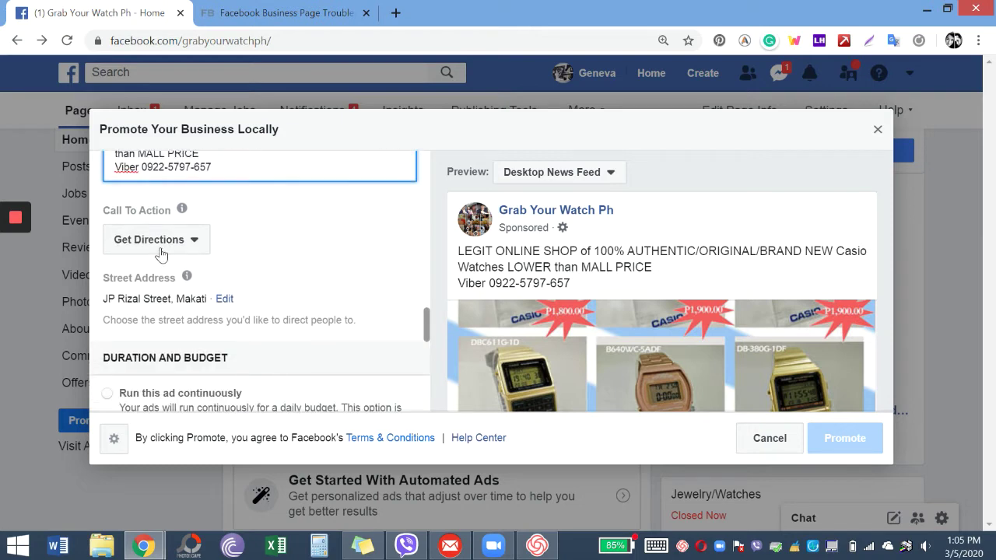
left_click(161, 241)
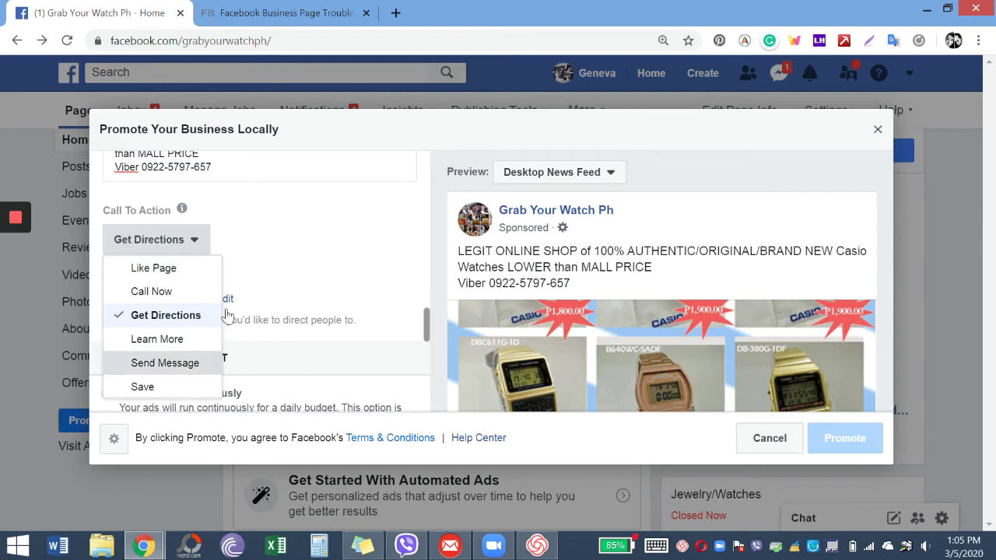
left_click(194, 247)
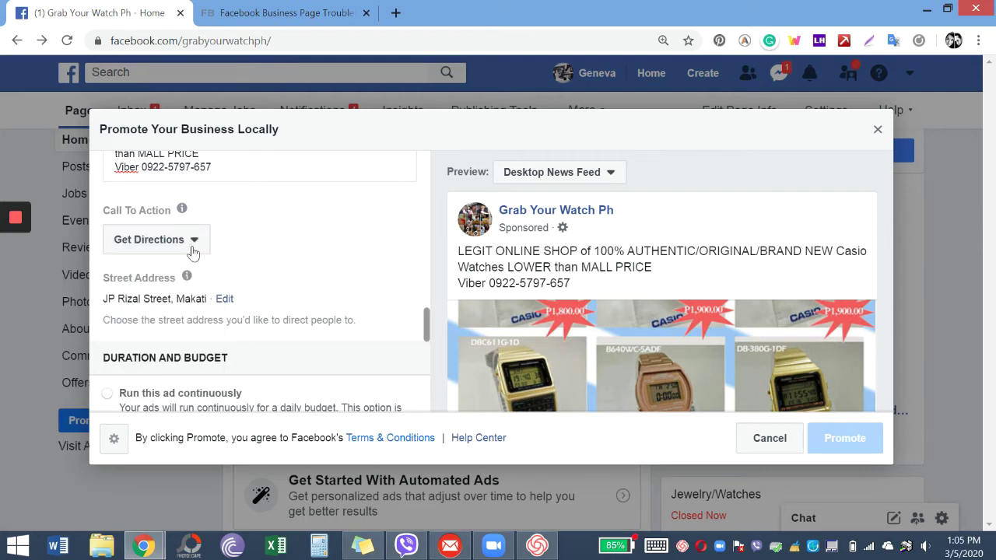
Review the call-to-action options, keep Get Directions, and check how the button looks in the ad preview.
left_click(192, 248)
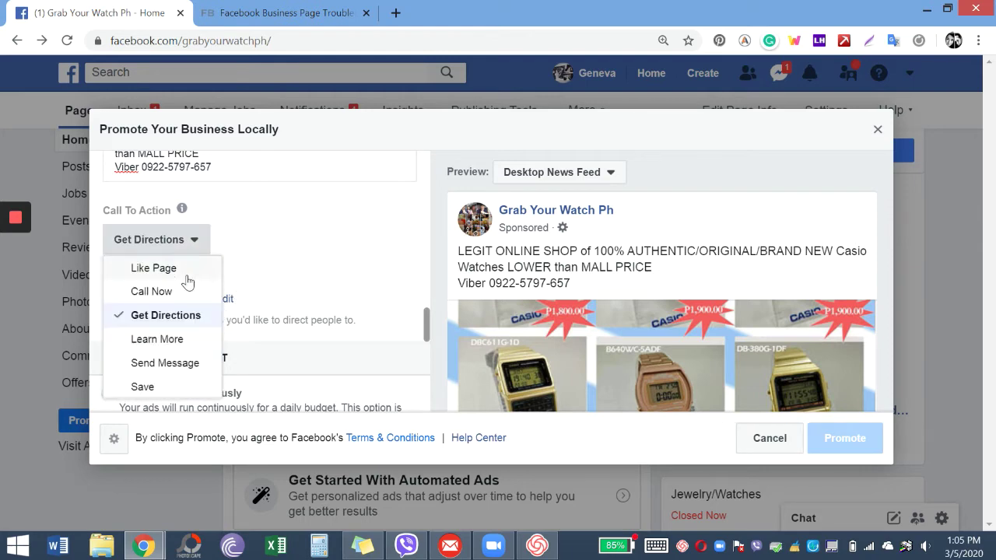
left_click(158, 364)
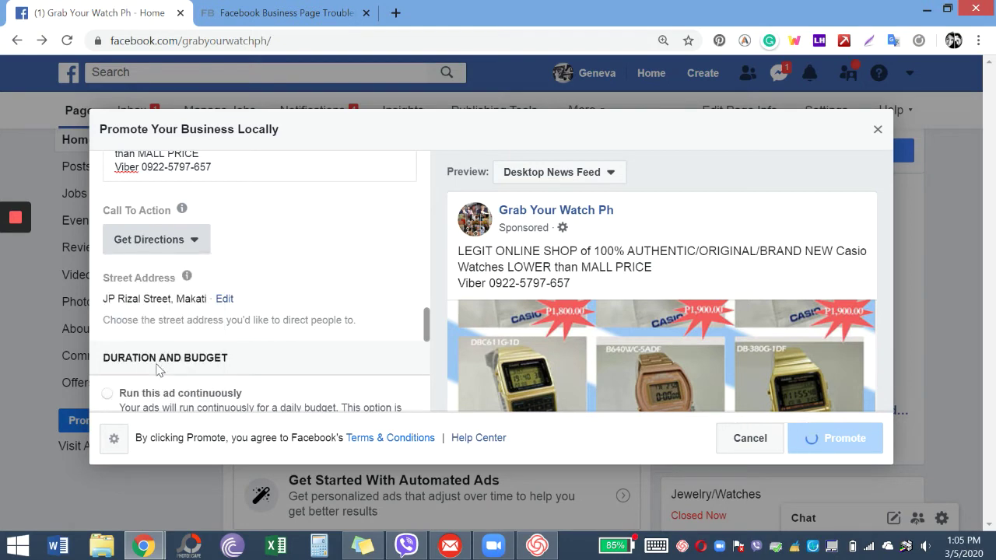
scroll(541, 293, "down", 3)
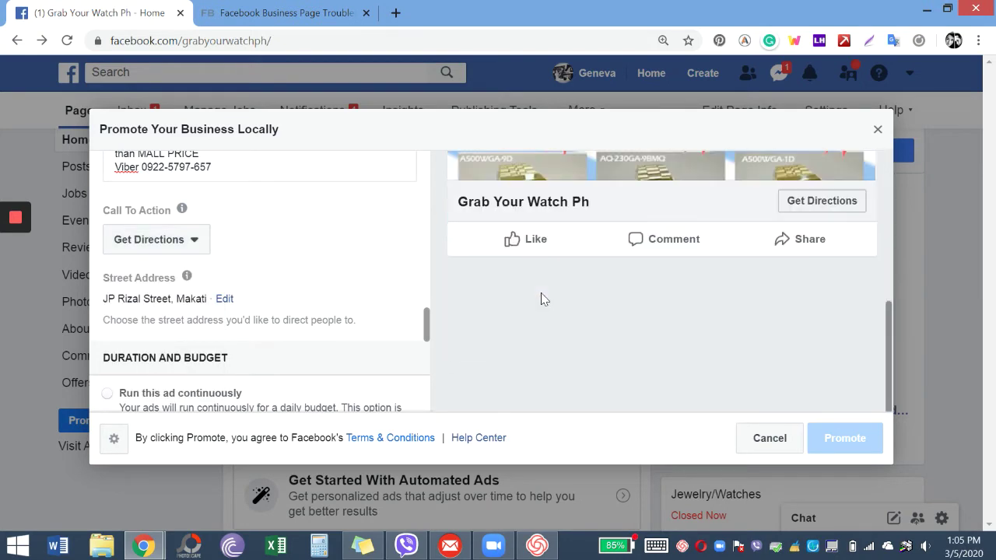
scroll(541, 295, "up", 5)
left_click(129, 244)
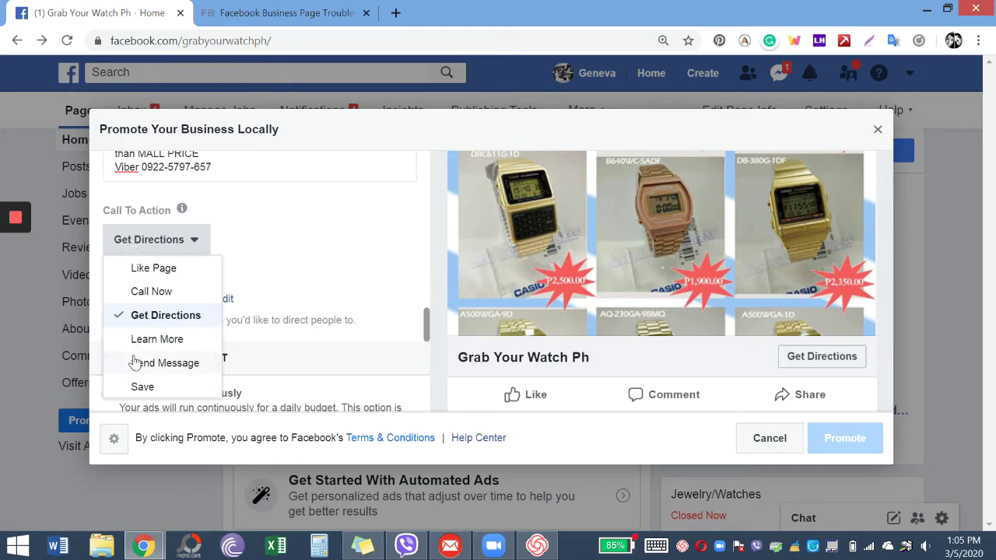
left_click(160, 315)
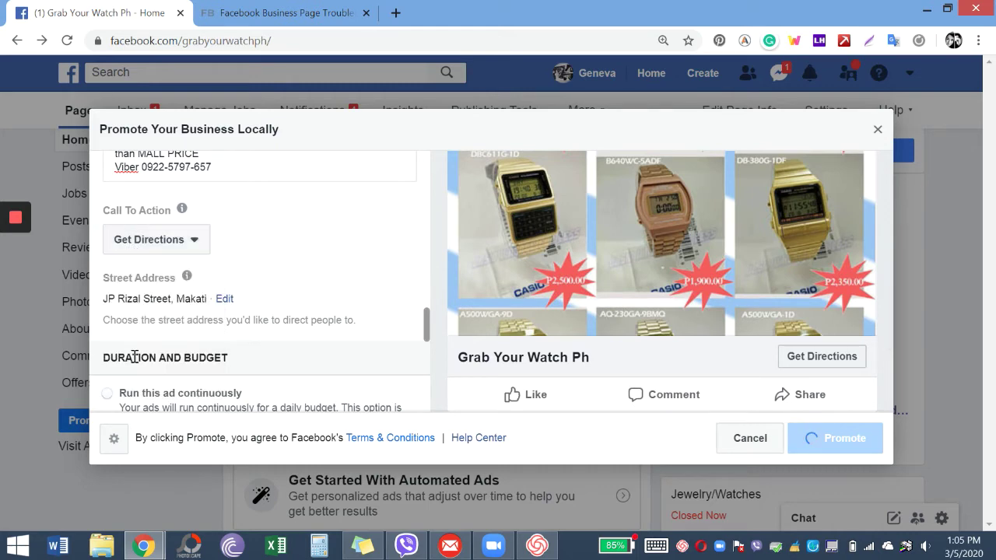
Review the ad's duration, end date and daily budget choices, keeping the ₱260.00 PHP budget.
scroll(170, 243, "down", 1)
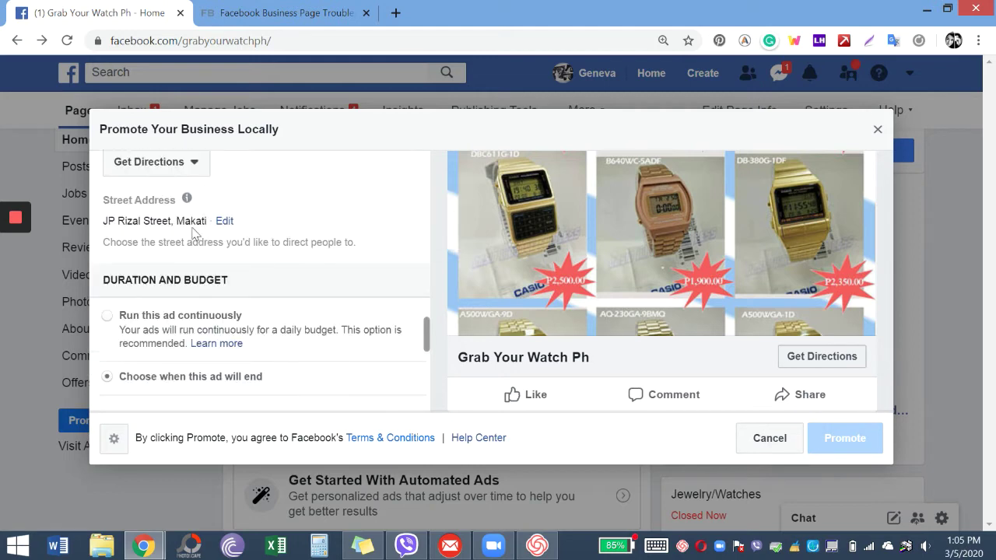
scroll(264, 242, "down", 1)
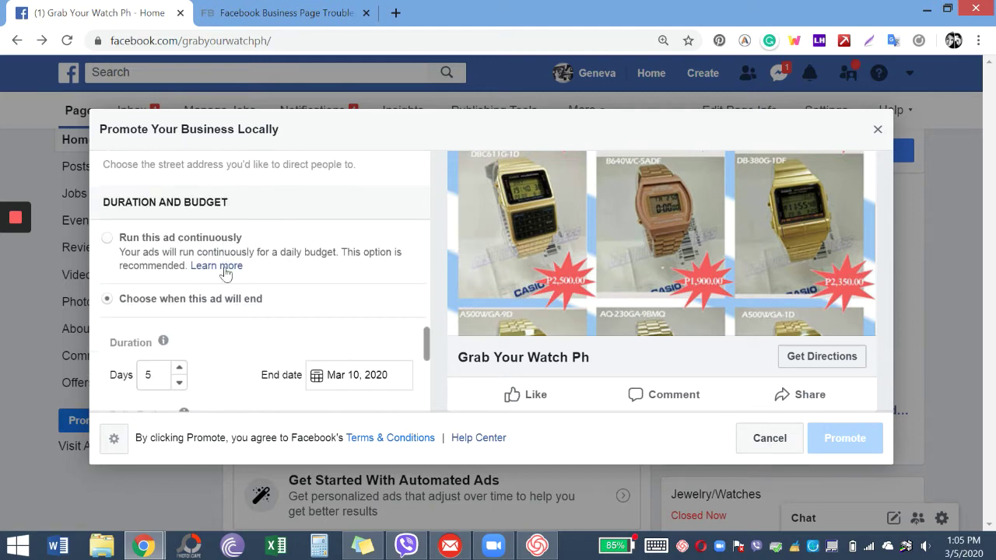
scroll(233, 288, "down", 1)
scroll(240, 292, "down", 3)
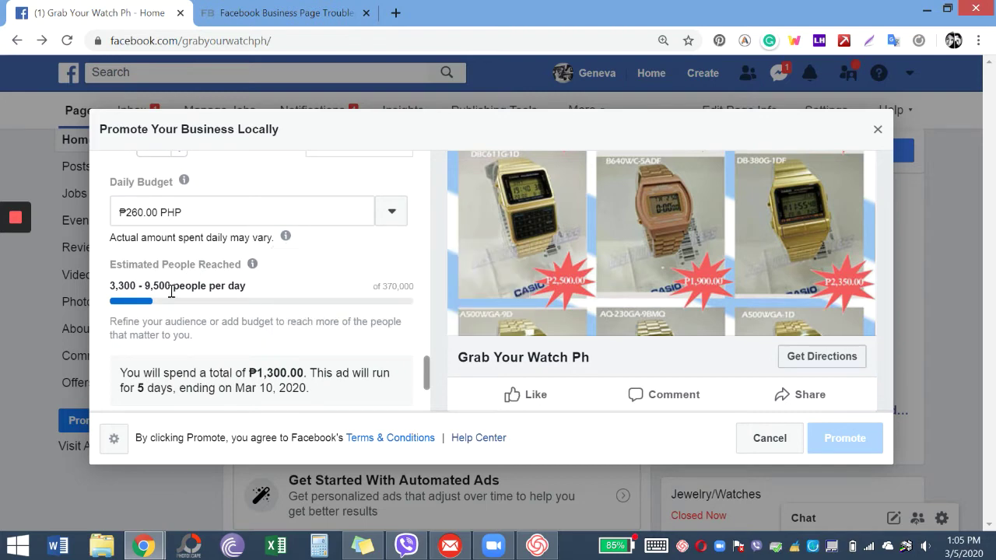
scroll(352, 209, "up", 1)
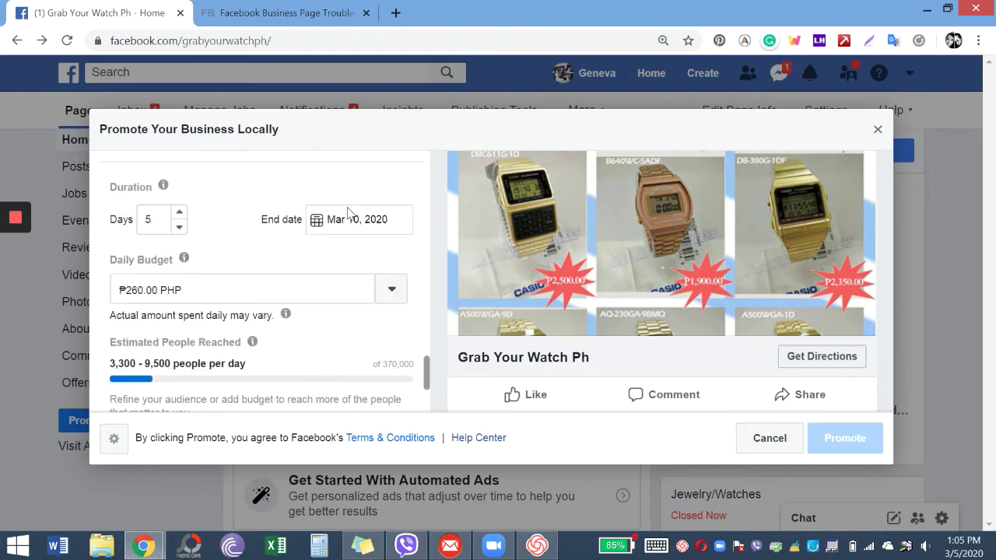
scroll(358, 218, "down", 1)
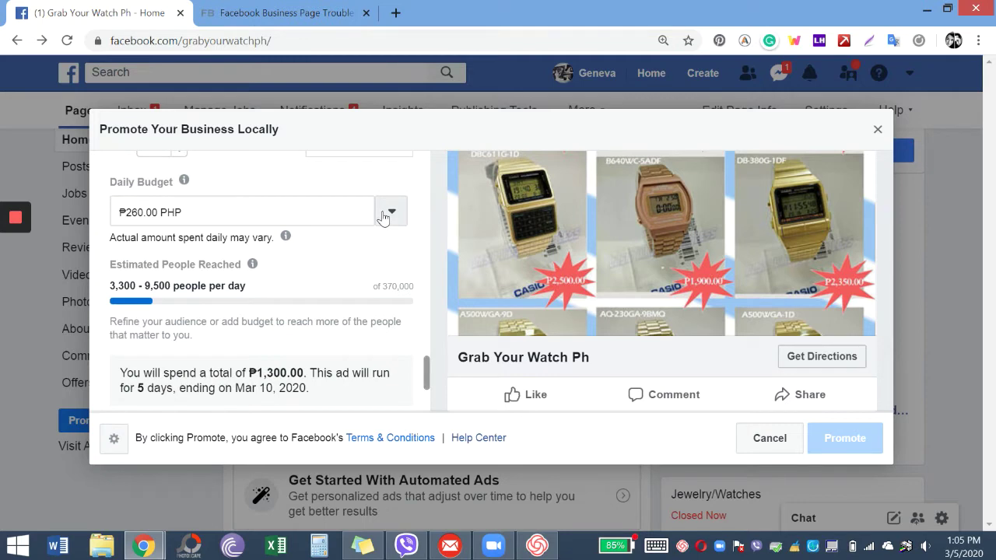
left_click(392, 211)
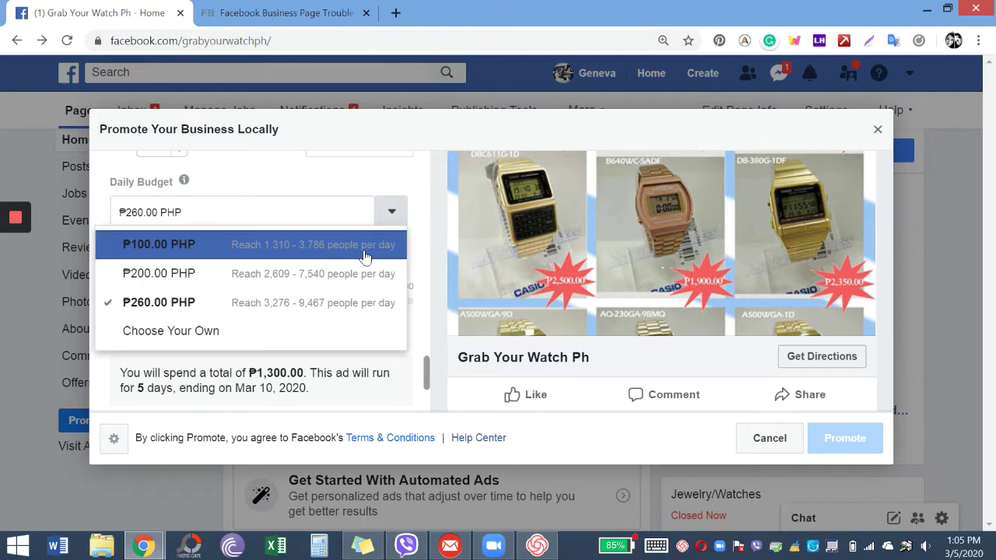
left_click(340, 311)
scroll(340, 311, "down", 1)
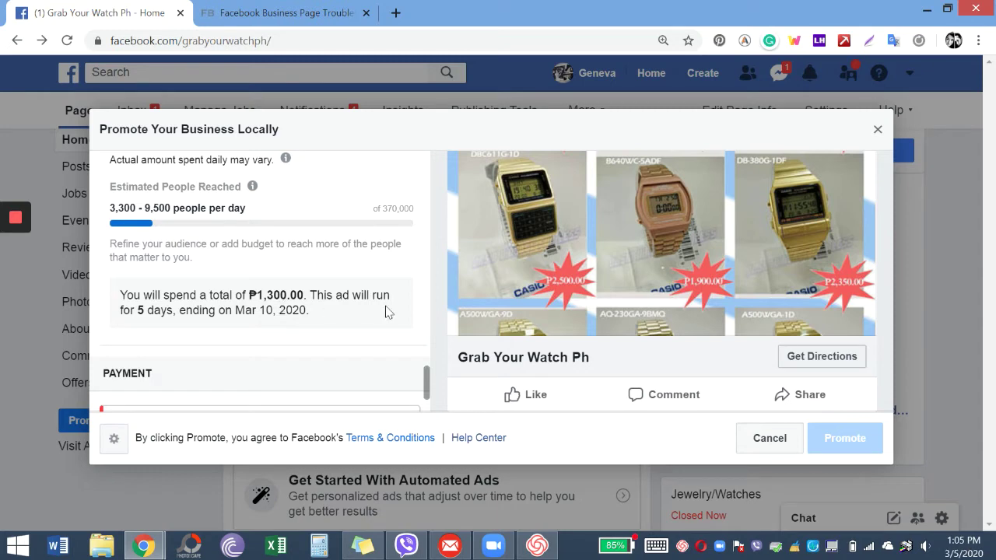
scroll(178, 312, "up", 8)
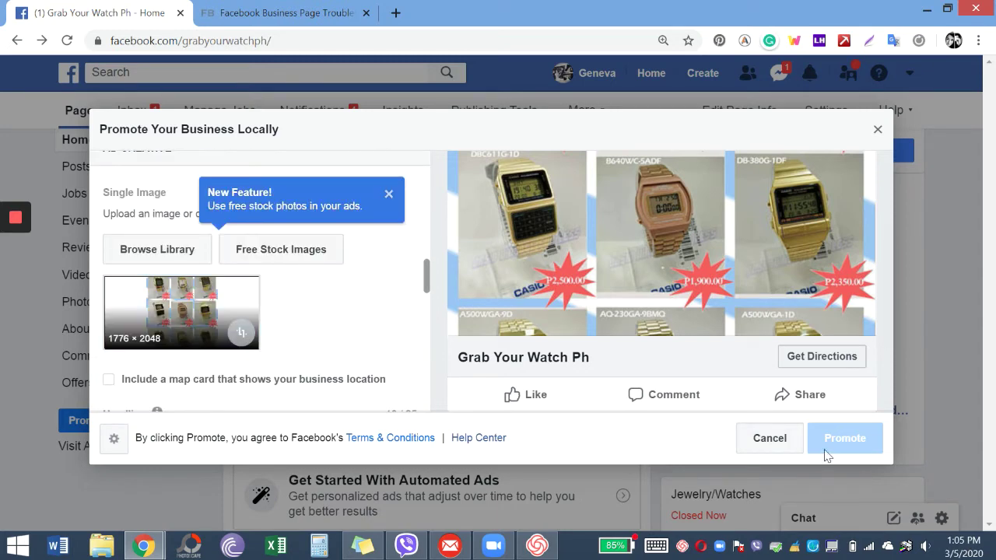
key("Page_Up")
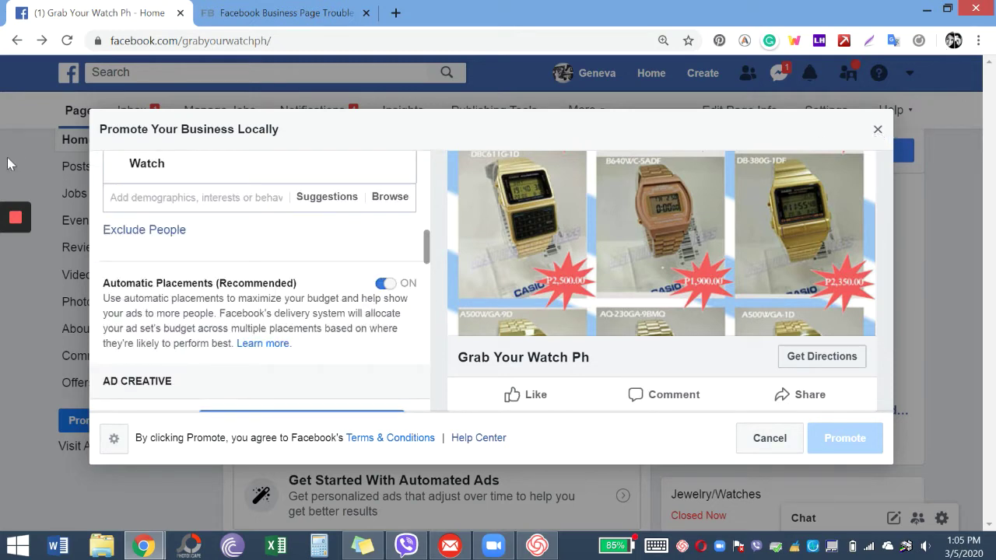
mouse_move(14, 222)
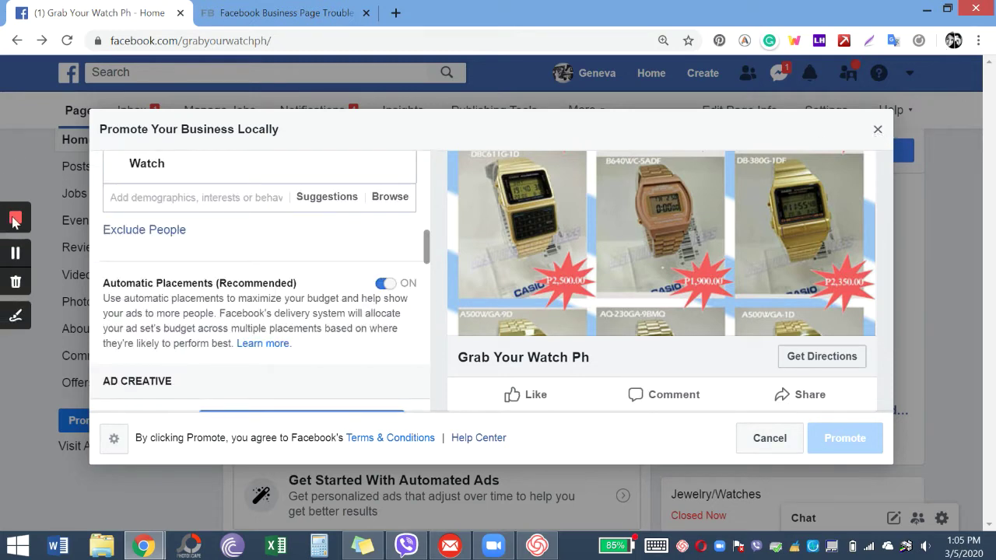
left_click(14, 261)
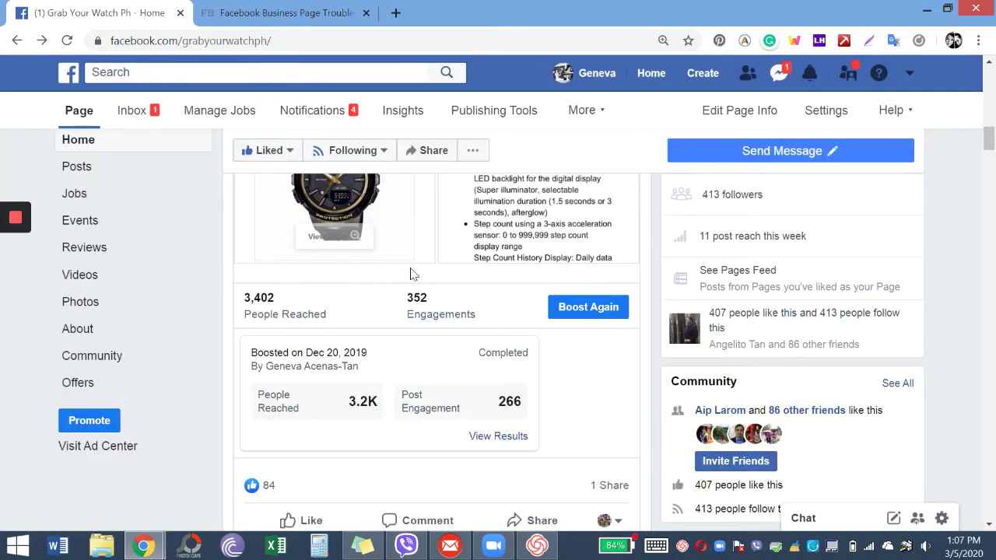
Browse the page's promotion types and start a Get More Messages promotion.
scroll(289, 266, "up", 3)
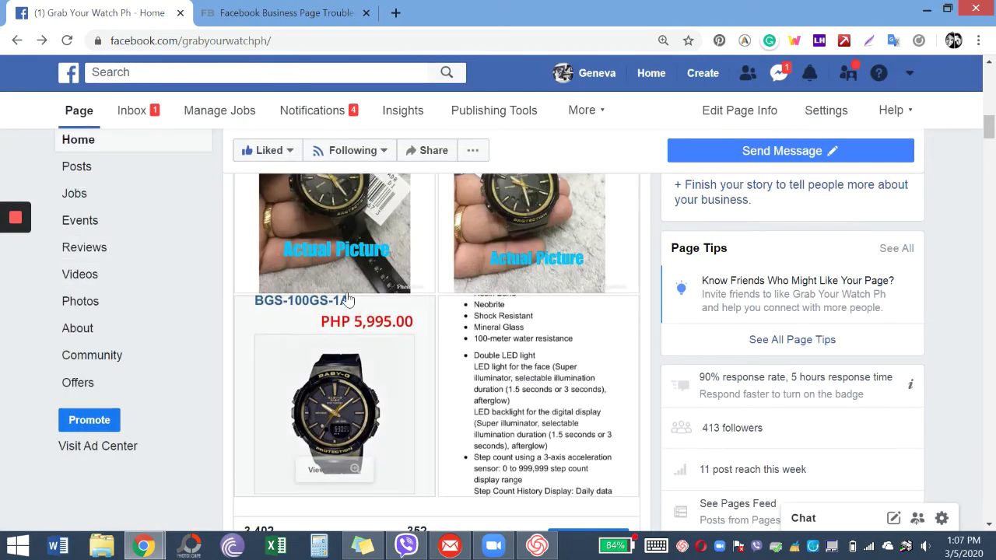
scroll(348, 299, "up", 5)
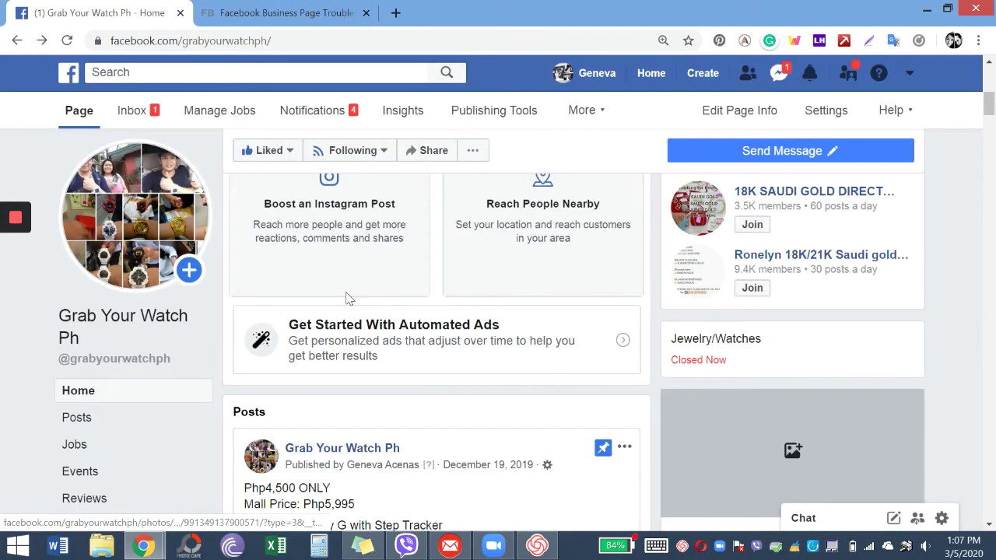
left_click(640, 297)
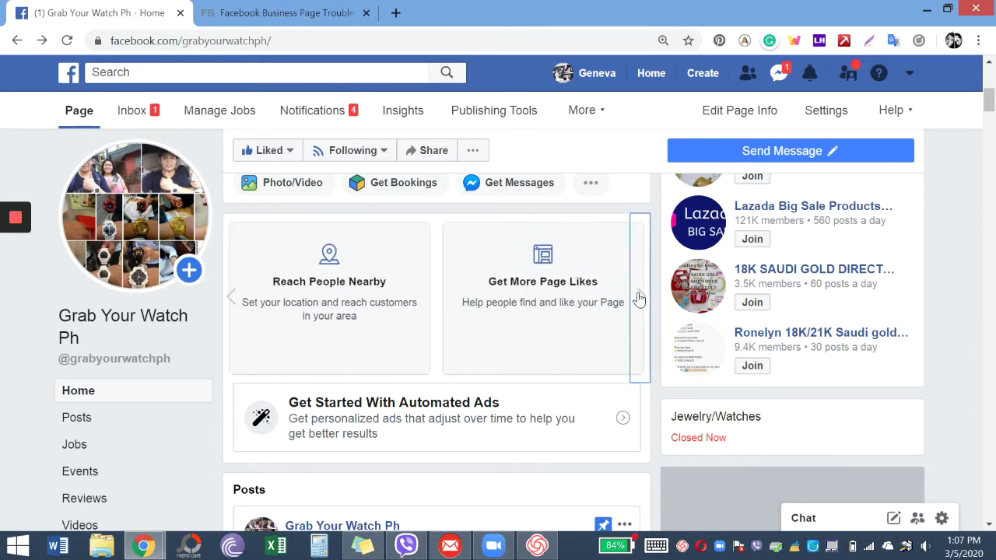
left_click(640, 298)
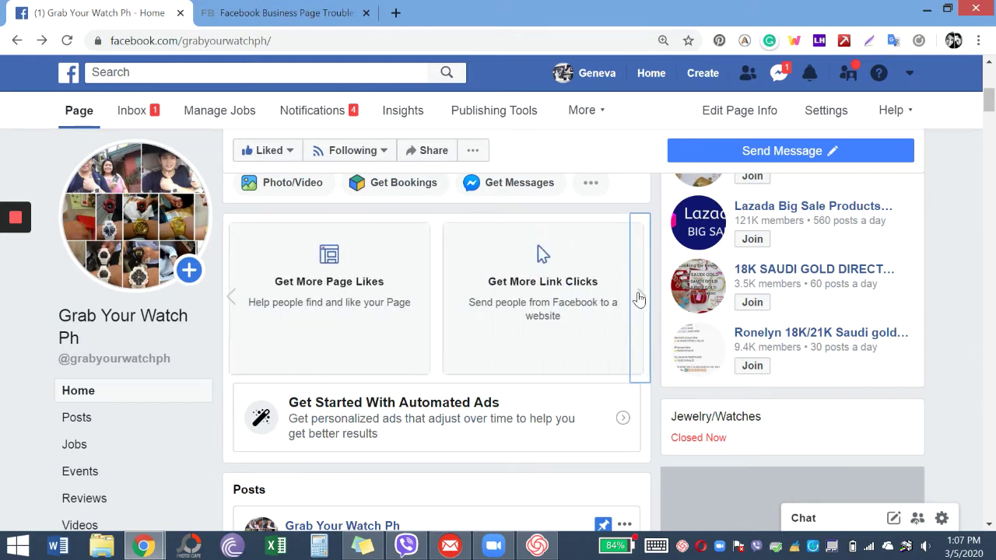
left_click(639, 298)
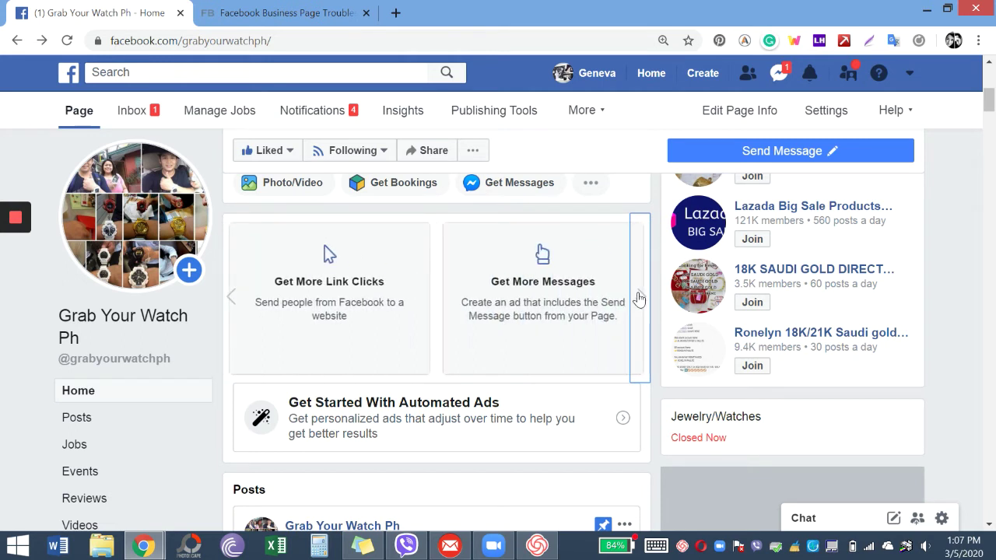
left_click(569, 307)
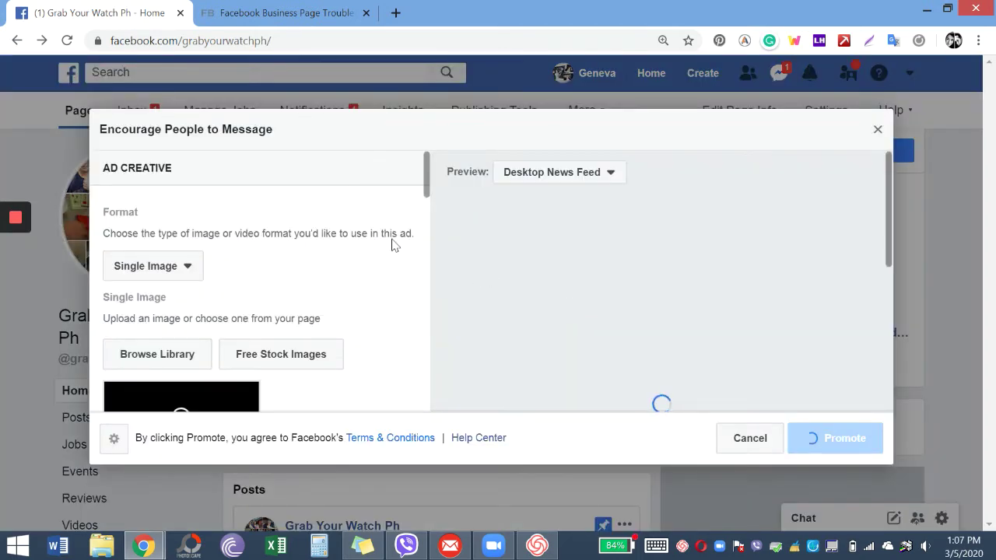
Review the message promotion's ad image, text, audience, automatic placements, duration, daily budget and estimated reach.
scroll(380, 301, "down", 2)
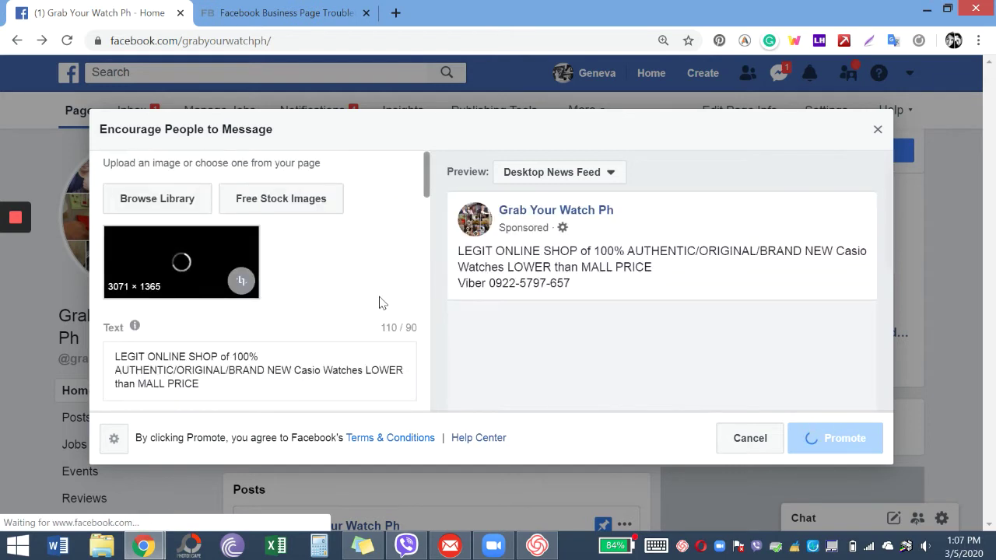
scroll(337, 292, "down", 2)
scroll(366, 326, "down", 3)
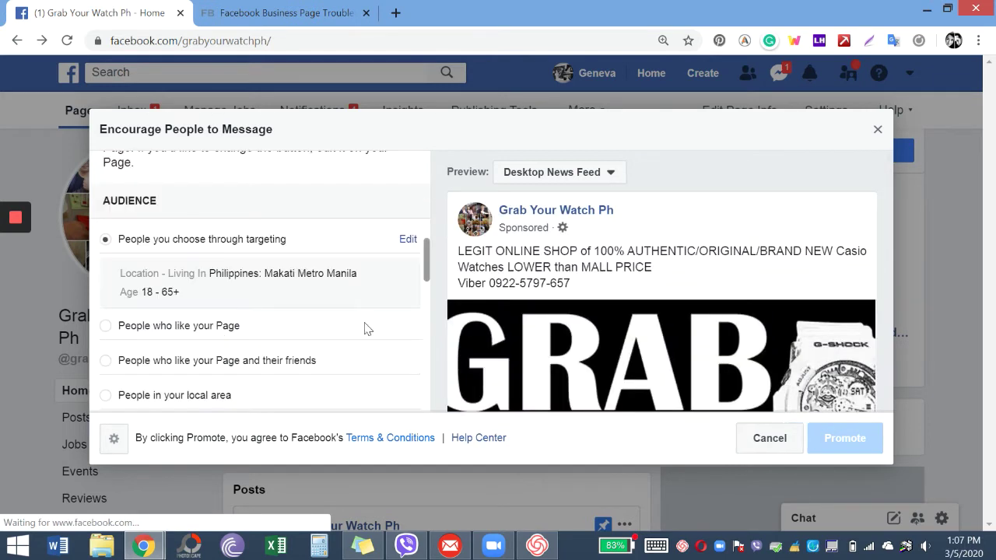
scroll(366, 329, "down", 2)
scroll(366, 329, "down", 2)
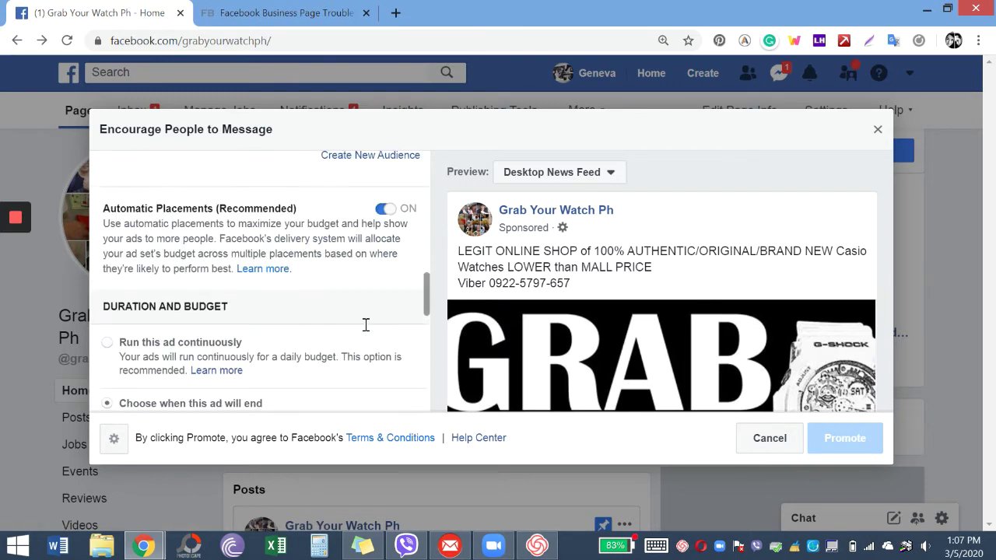
scroll(366, 329, "down", 4)
scroll(366, 329, "down", 2)
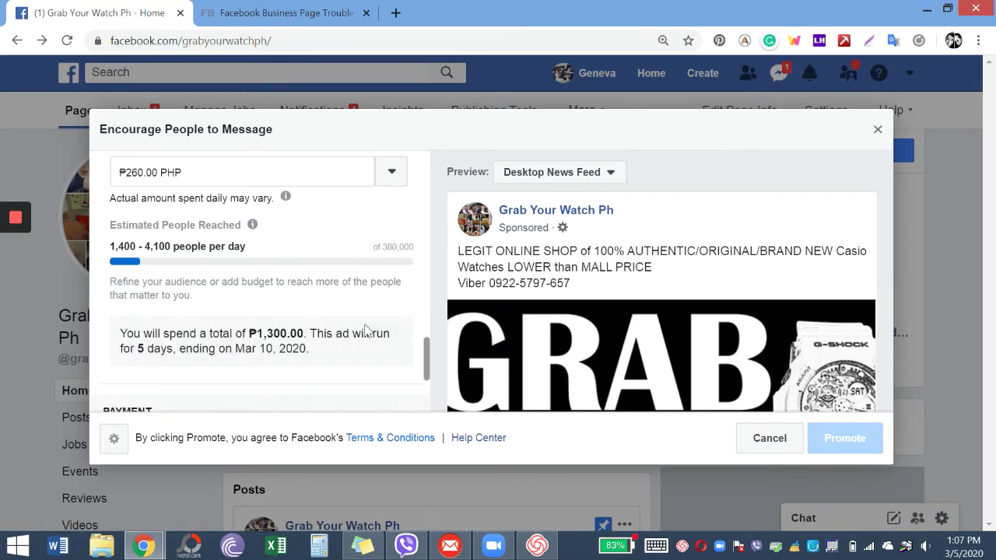
scroll(365, 329, "up", 8)
scroll(366, 329, "up", 5)
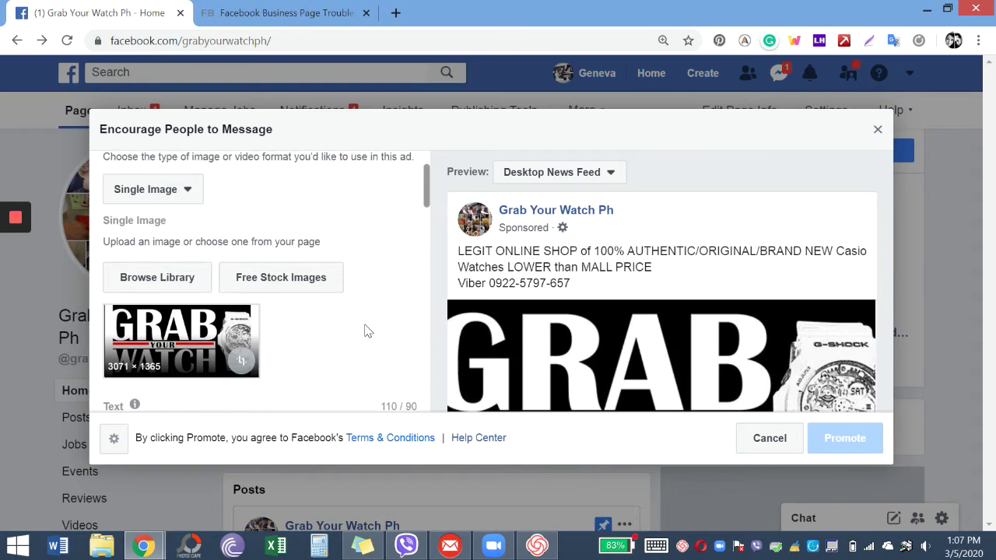
scroll(237, 284, "down", 2)
scroll(237, 284, "up", 2)
Change the ad format to Slideshow and check the account's video library for an existing video.
left_click(191, 265)
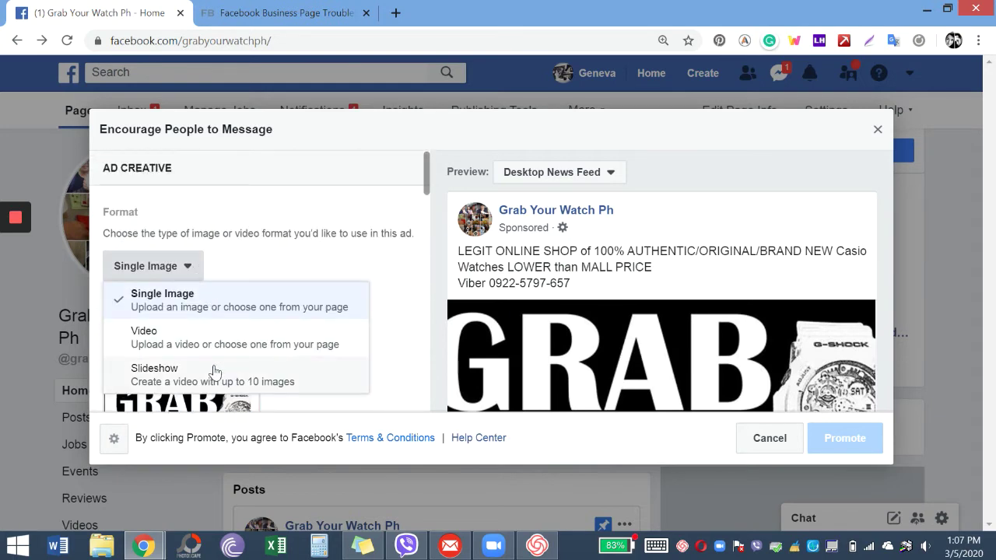
left_click(214, 375)
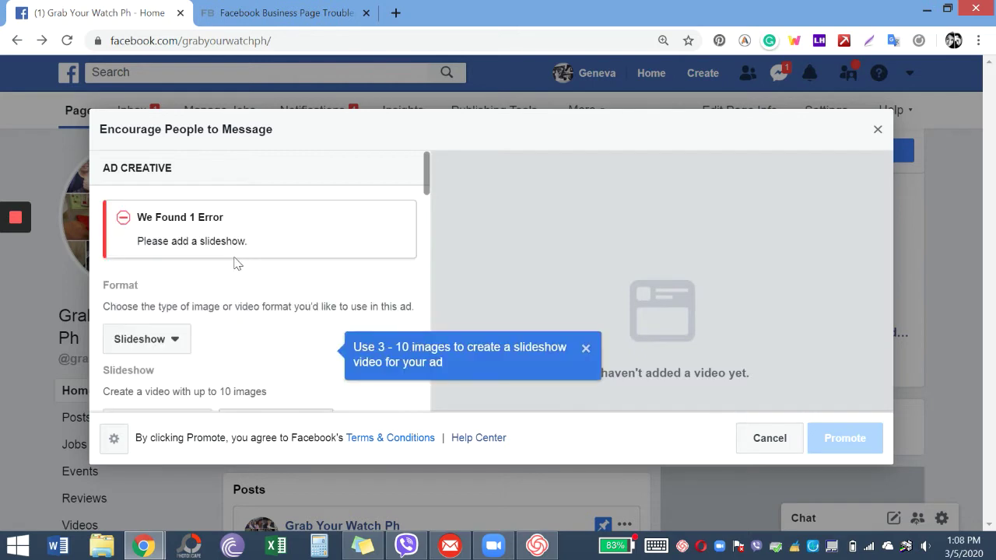
scroll(243, 264, "down", 2)
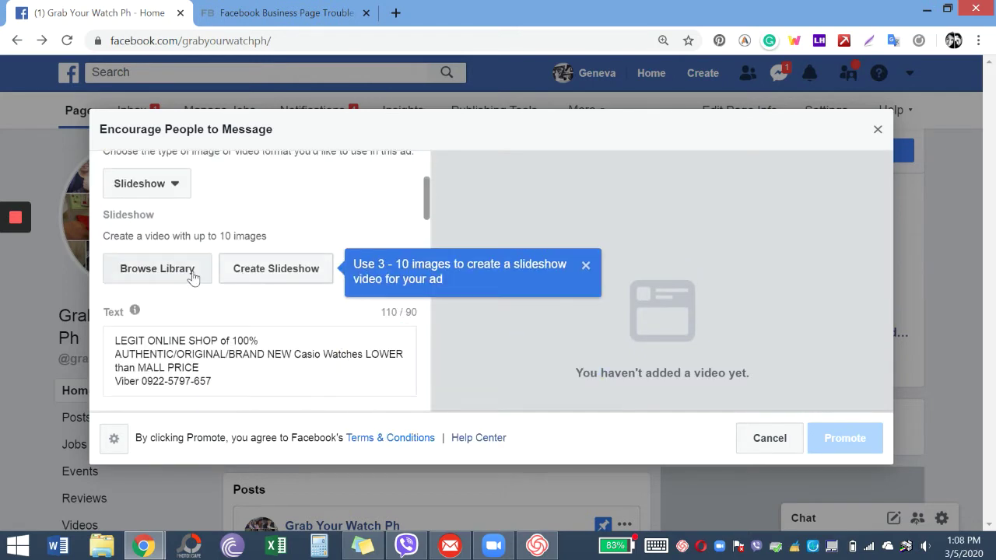
left_click(191, 271)
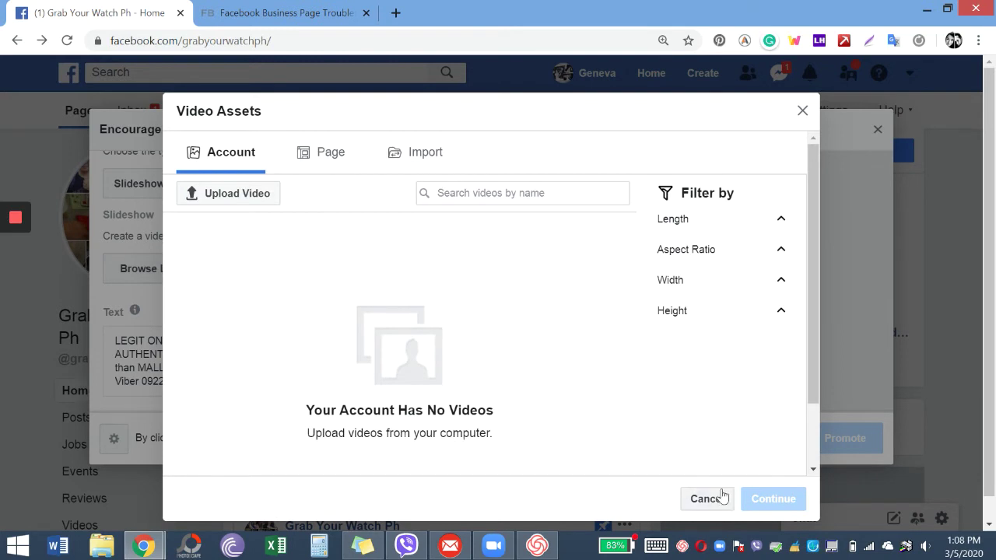
left_click(722, 498)
Start creating a new slideshow and browse the account's image library for watch photos to add.
left_click(238, 271)
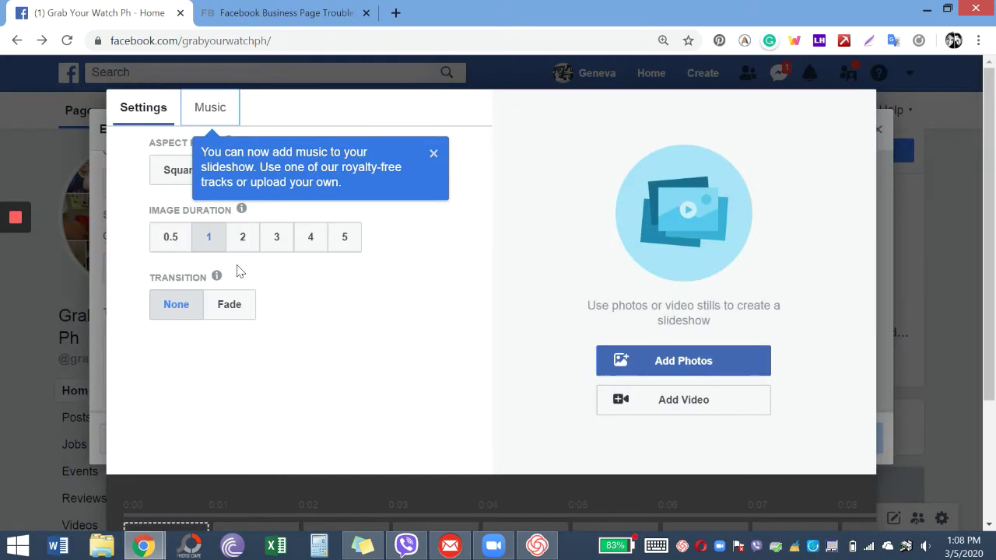
left_click(693, 363)
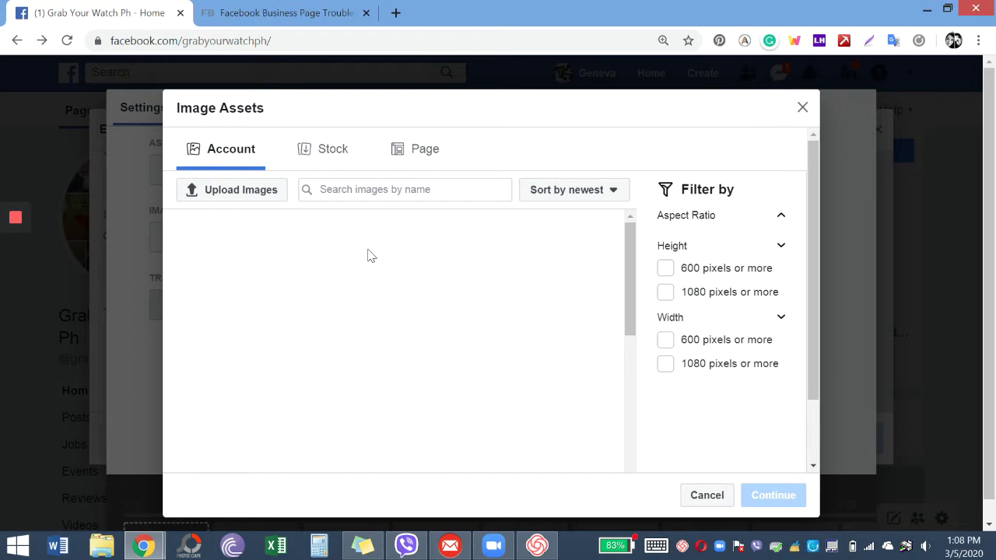
scroll(371, 257, "down", 3)
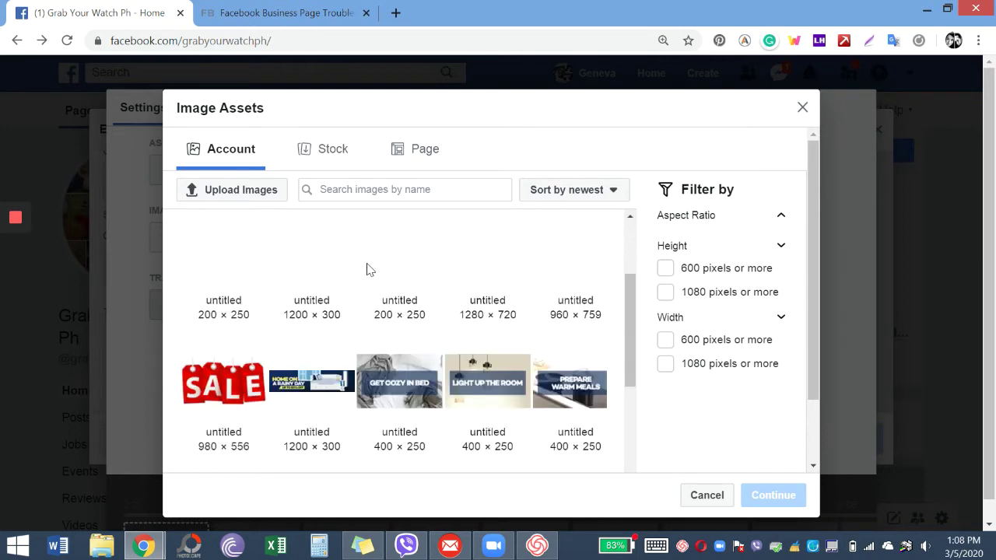
scroll(370, 269, "down", 3)
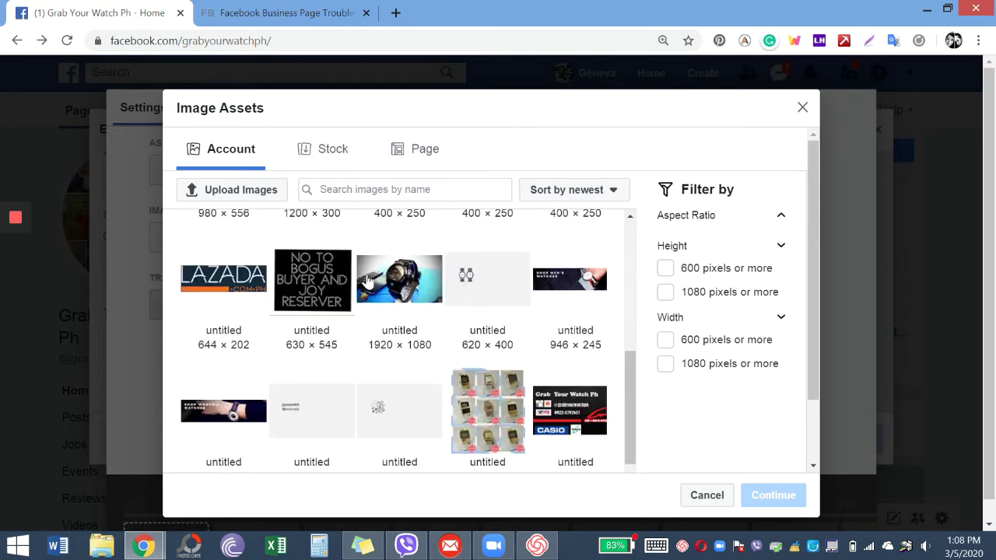
scroll(368, 281, "down", 5)
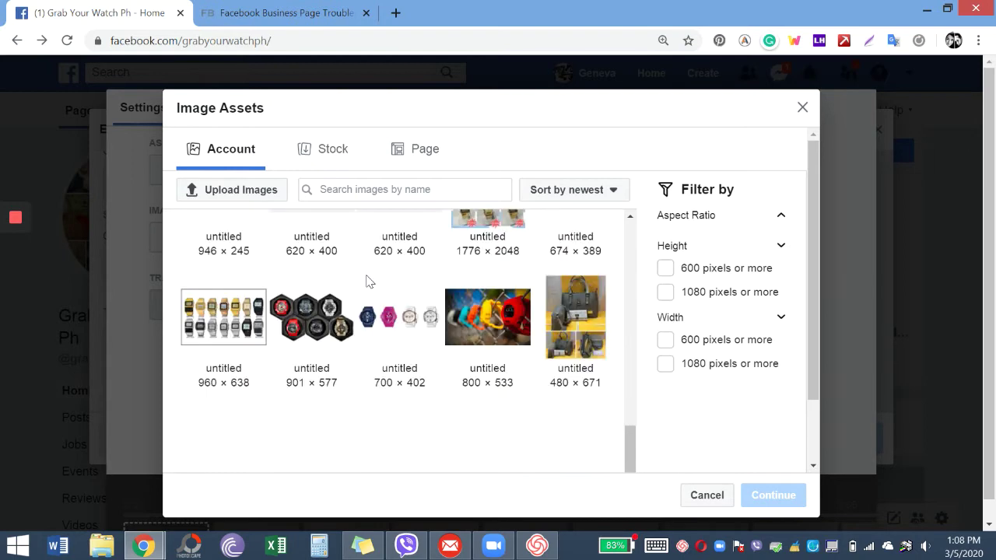
scroll(369, 281, "down", 1)
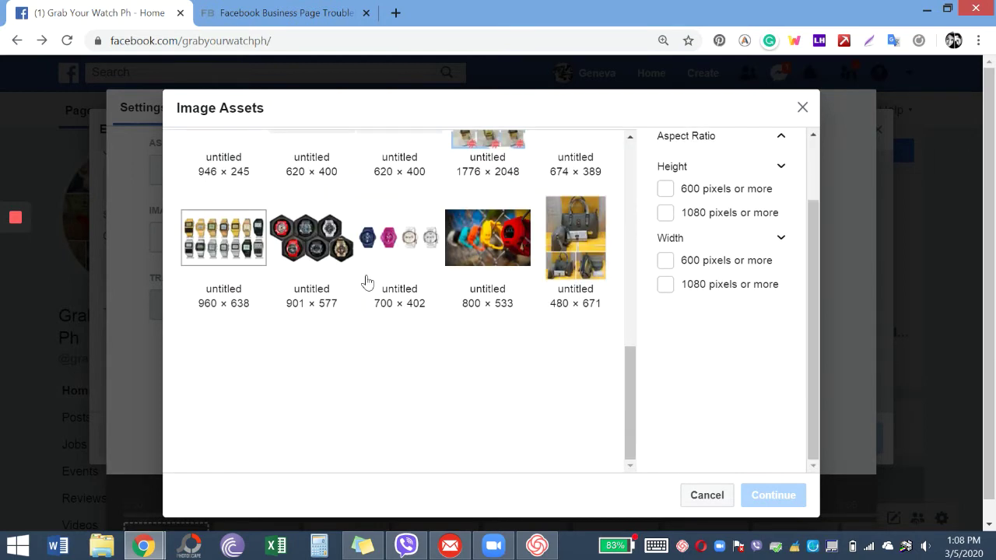
scroll(367, 282, "up", 1)
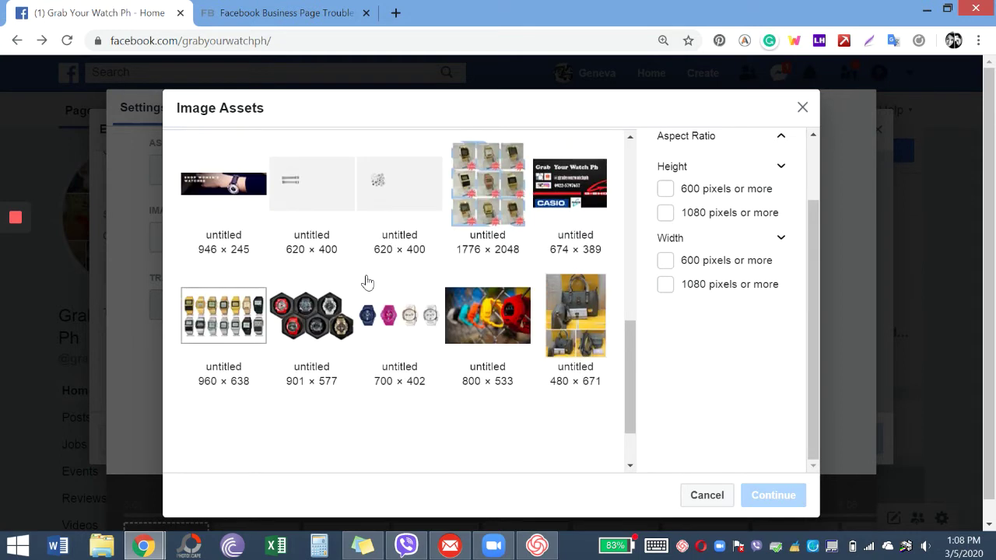
Add five account images to the slideshow: the 960 × 638, 901 × 577, 700 × 402, 1776 × 2048 and 674 × 389 ones.
left_click(262, 298)
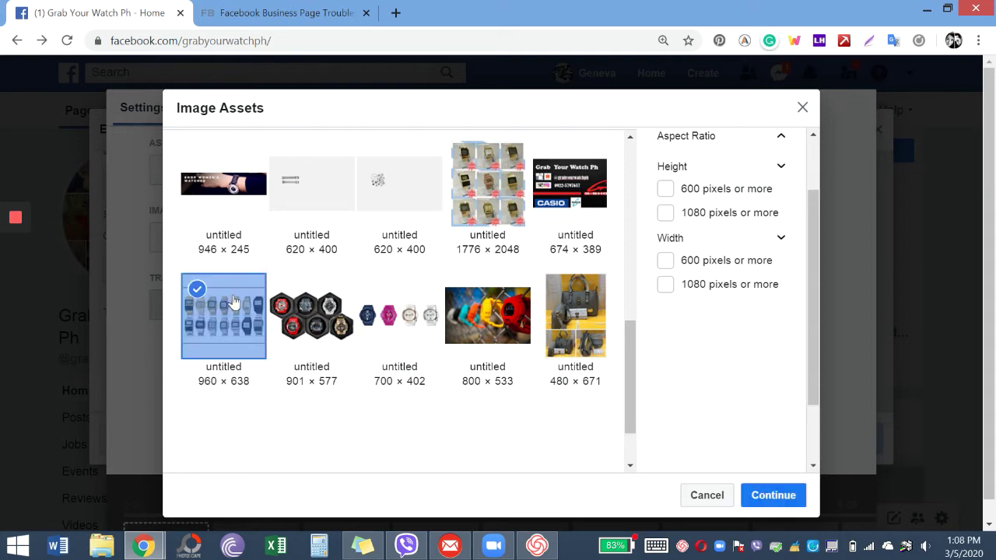
left_click(321, 325)
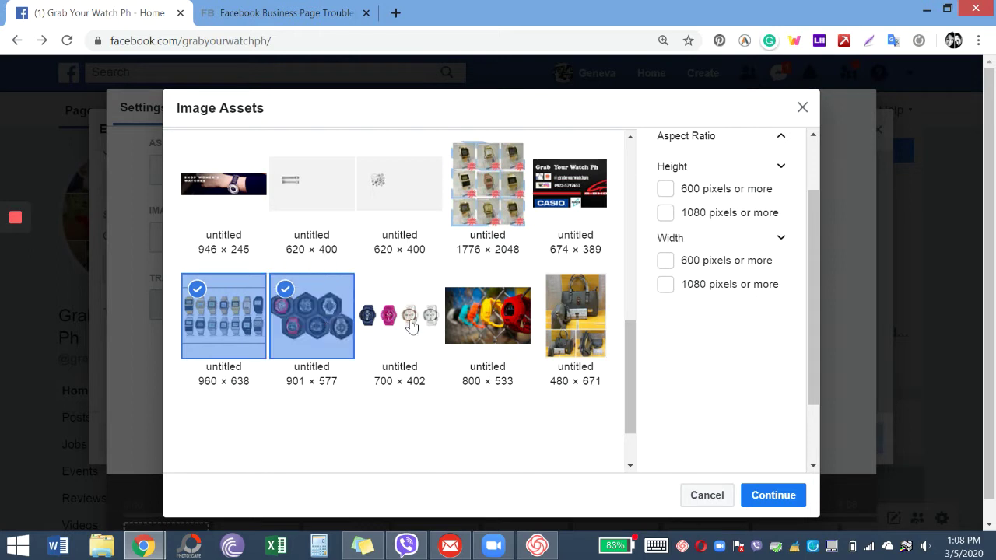
left_click(436, 323)
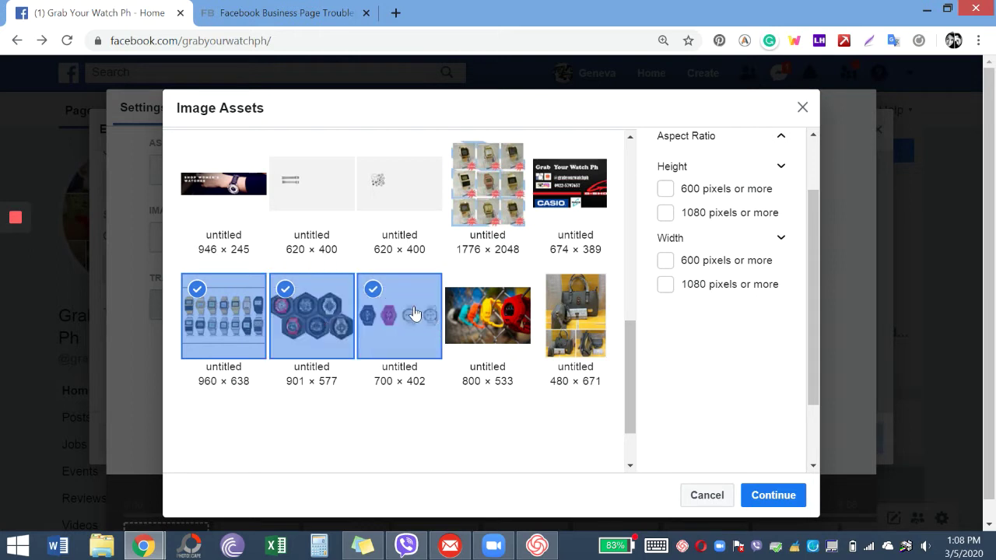
left_click(478, 222)
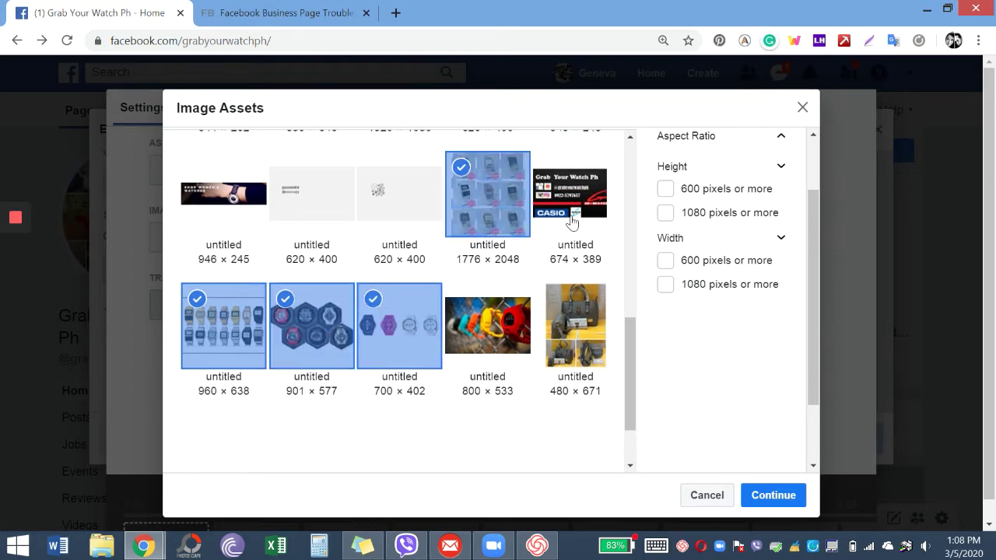
left_click(572, 222)
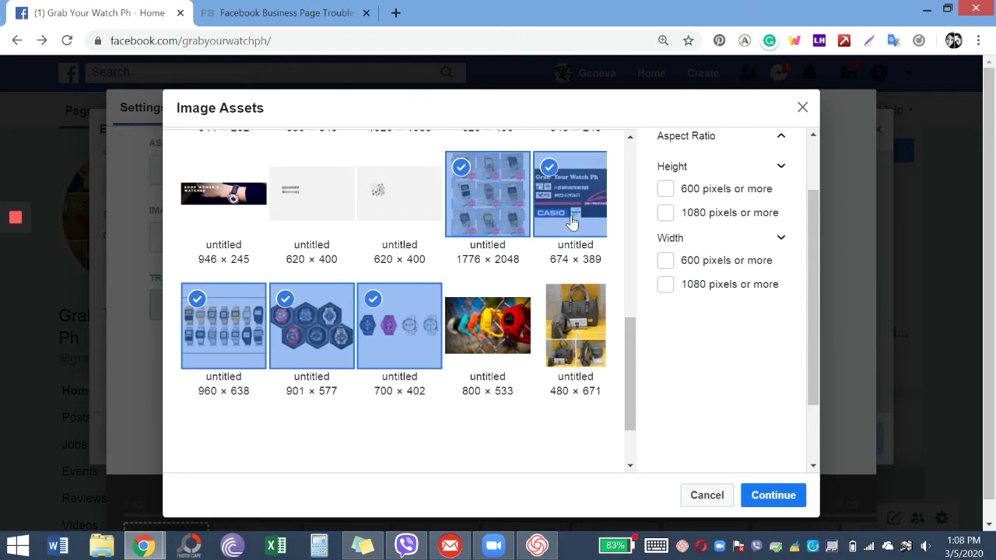
left_click(776, 495)
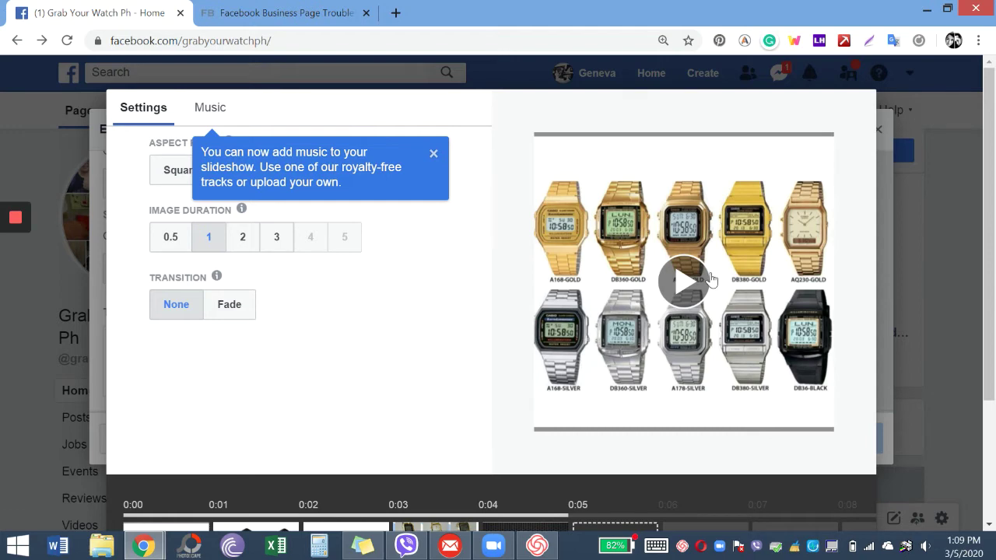
Preview the slideshow, set its transition to Fade, and leave the slideshow editor after checking the image timeline.
left_click(681, 288)
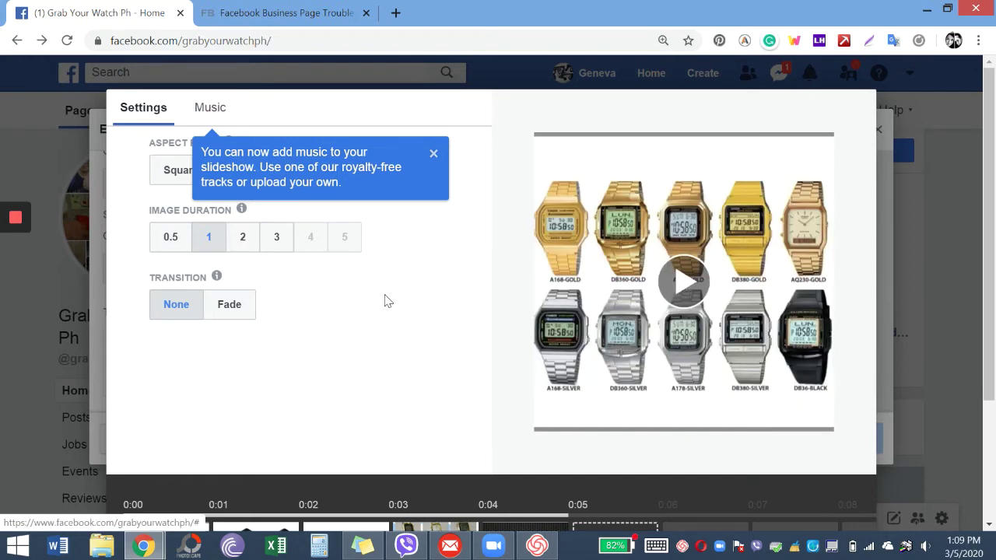
left_click(238, 304)
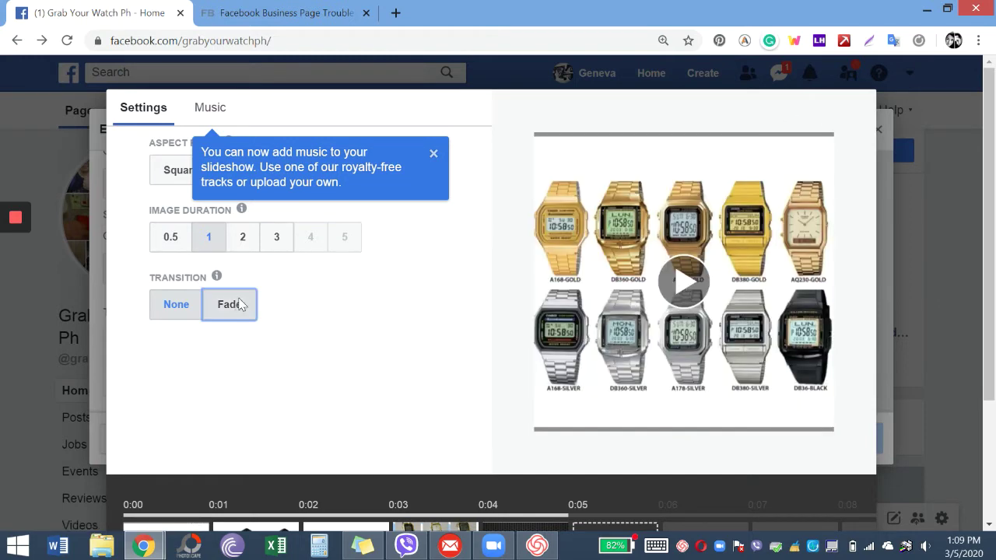
left_click(683, 281)
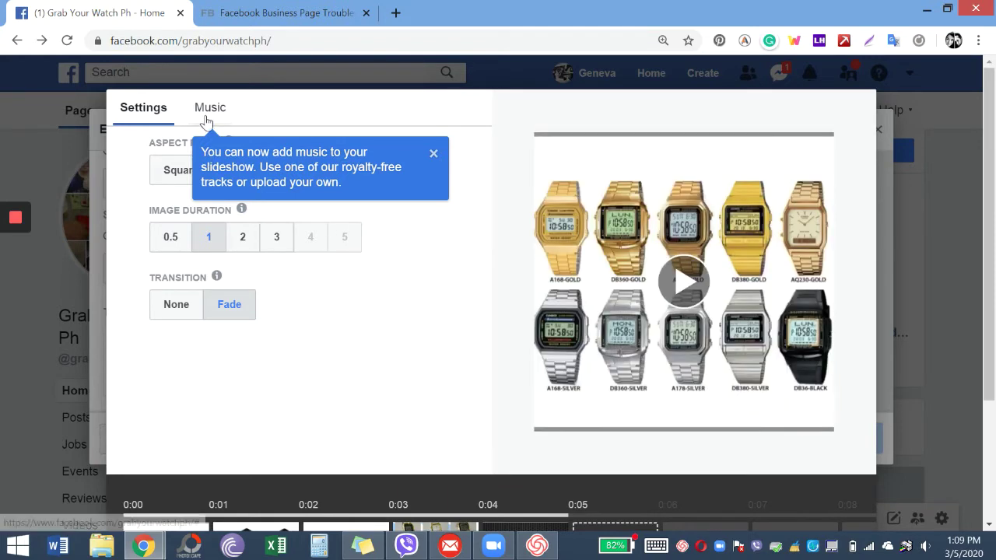
left_click(267, 136)
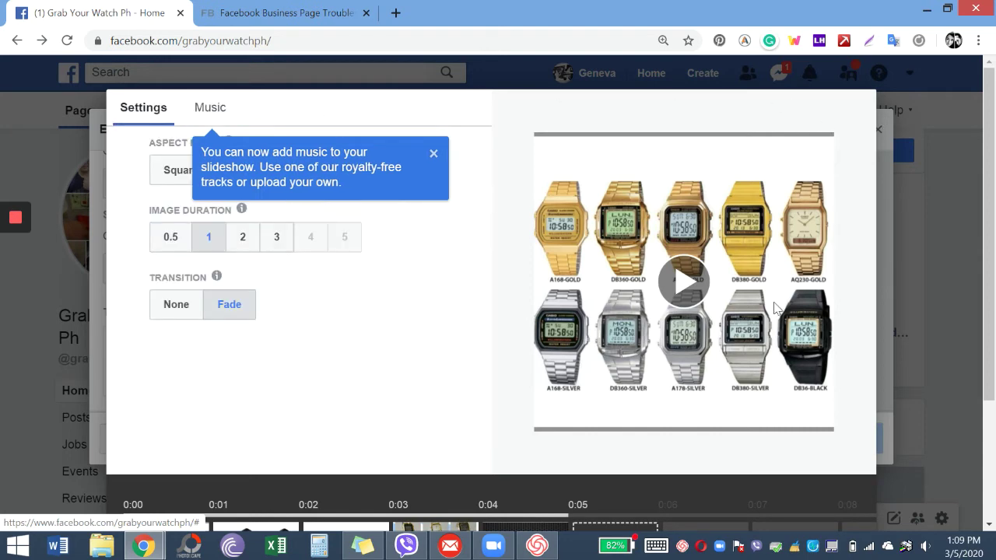
left_click(436, 155)
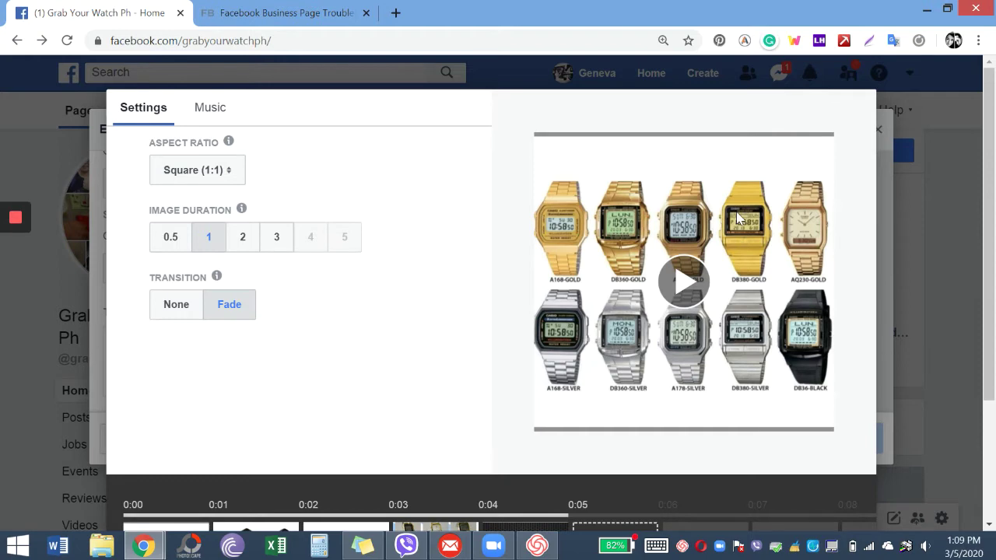
scroll(677, 226, "down", 3)
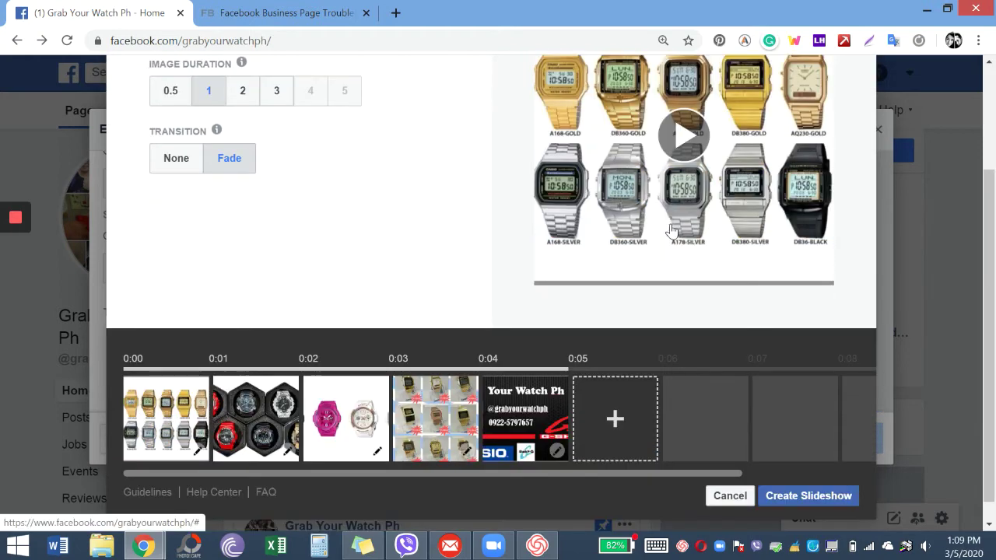
left_click(791, 476)
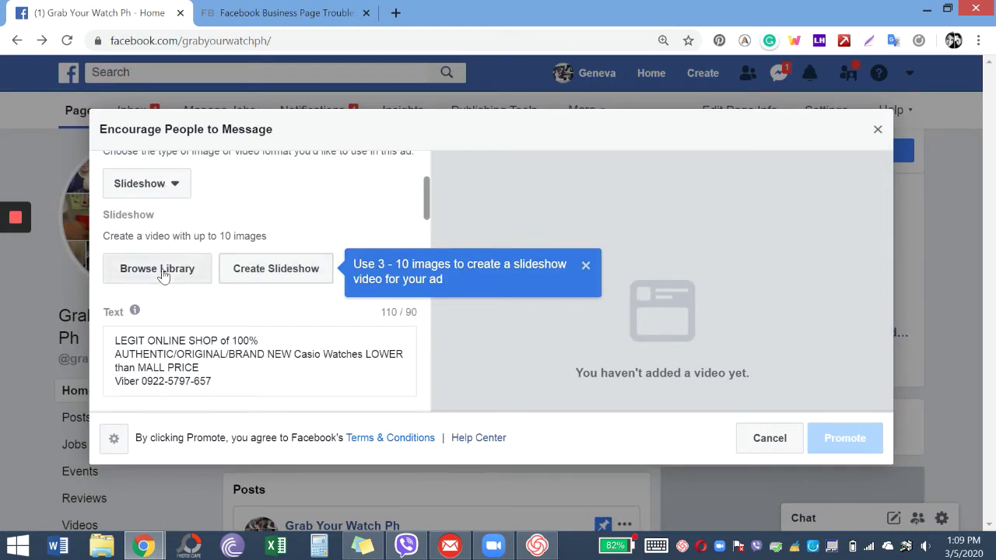
Use the page's existing CASIO G-SHOCK 1280 × 720 video from the video library as the ad's slideshow.
left_click(160, 270)
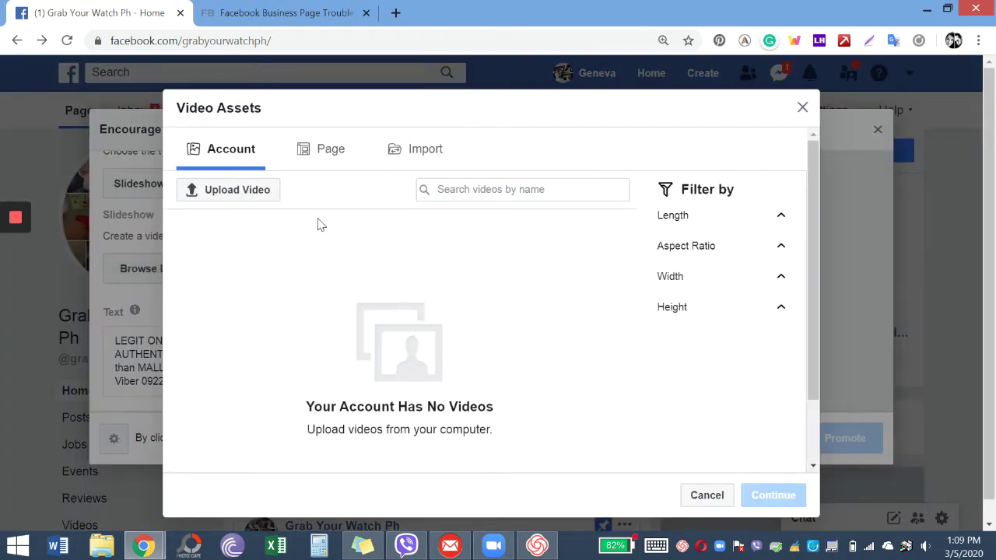
left_click(355, 161)
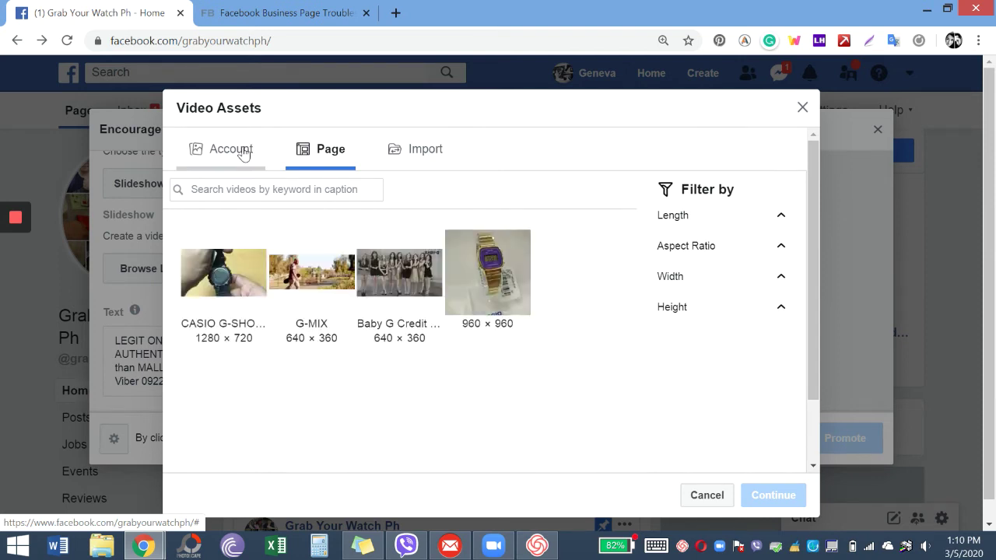
left_click(241, 301)
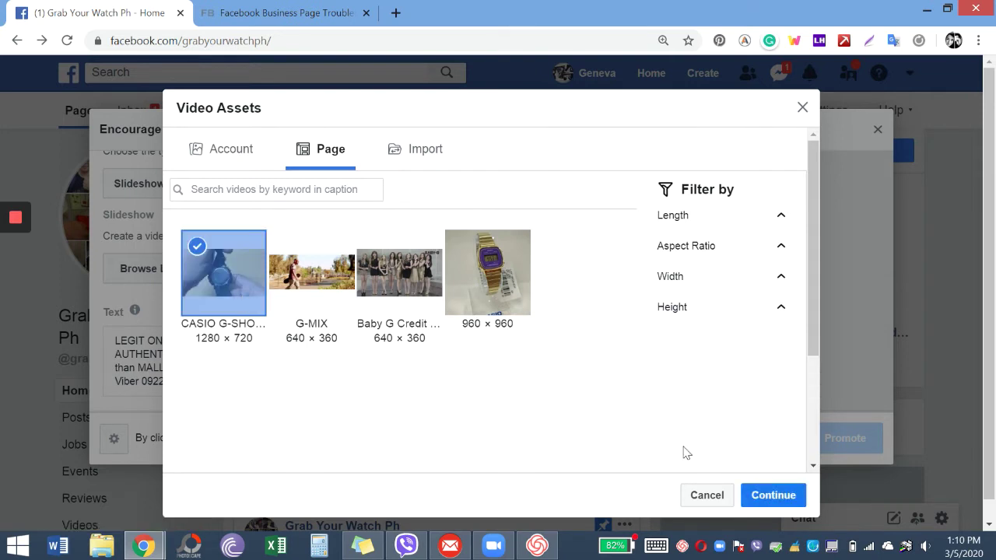
left_click(774, 495)
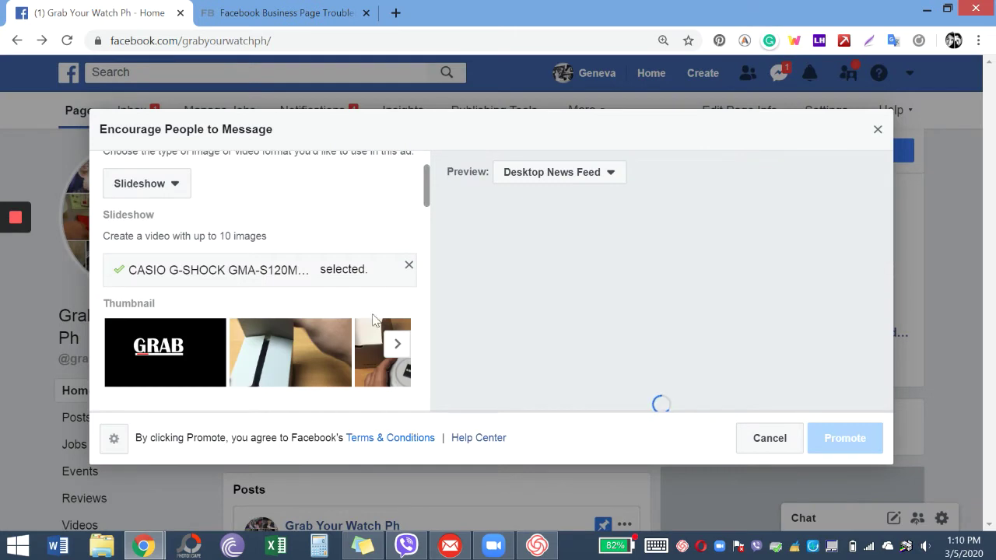
Review the message ad's thumbnail, text, headline and audience options, and look over its Desktop News Feed preview.
scroll(375, 319, "down", 2)
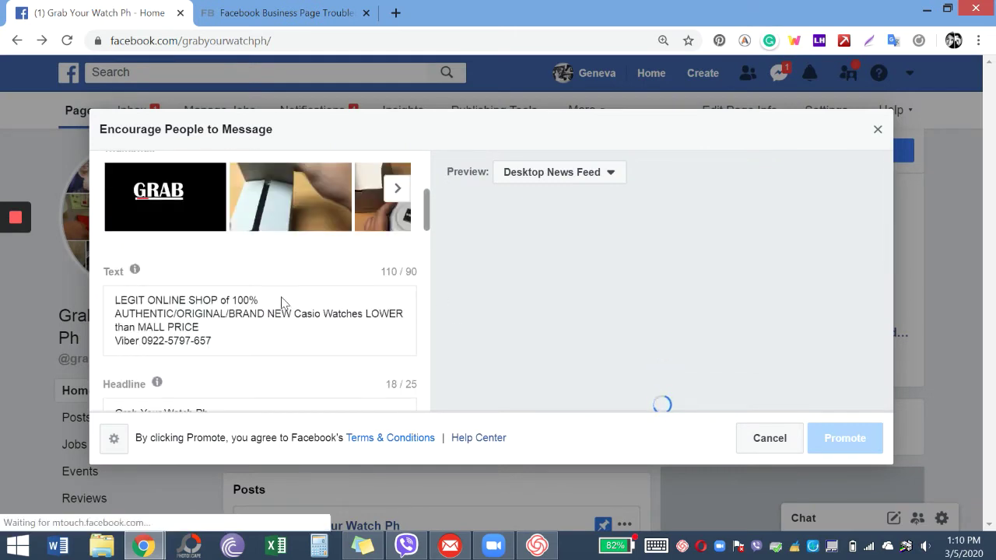
scroll(303, 367, "down", 3)
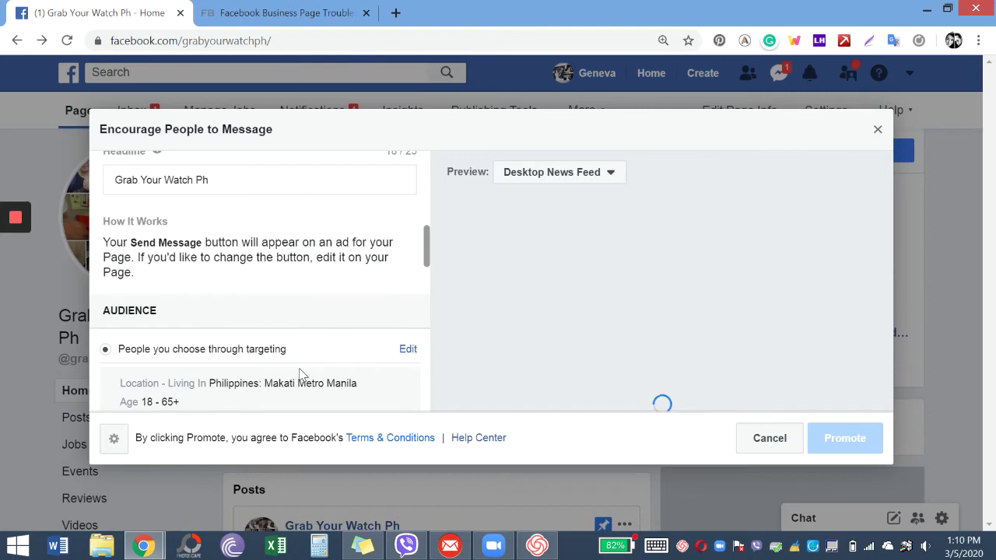
scroll(303, 345, "down", 1)
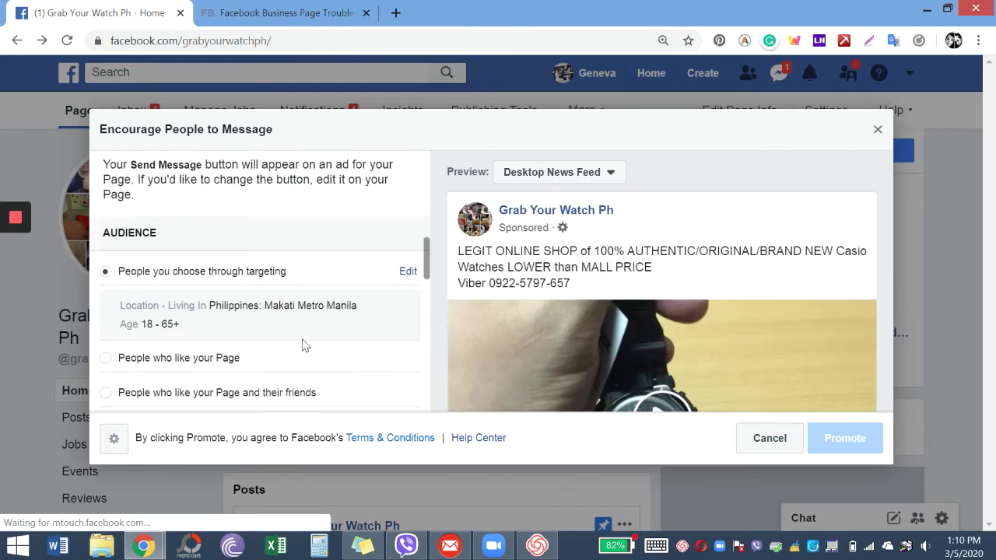
scroll(628, 315, "down", 3)
scroll(629, 316, "down", 2)
scroll(629, 315, "up", 5)
scroll(629, 315, "down", 1)
scroll(629, 316, "down", 1)
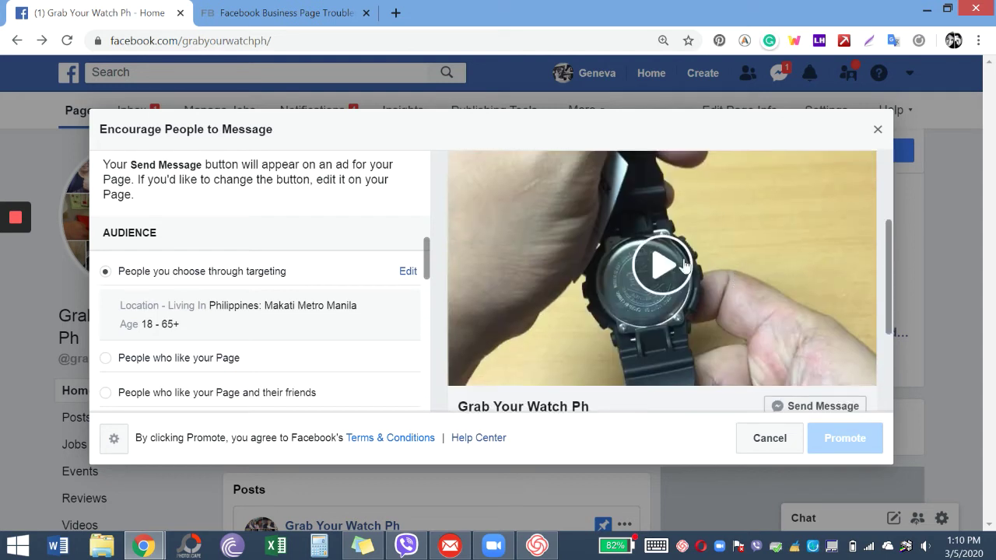
Play the G-SHOCK video in the ad preview, check how it appears in the post, and pause it.
left_click(677, 265)
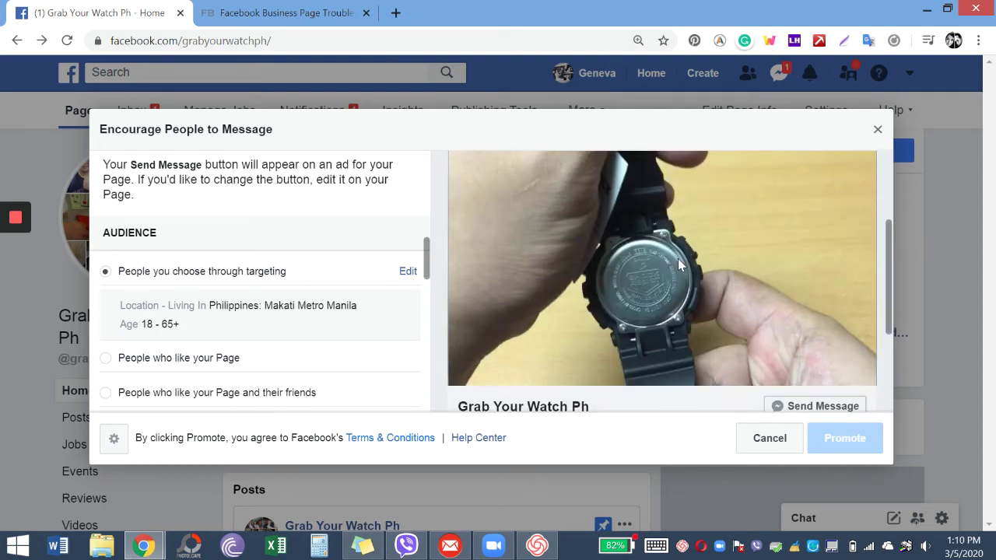
scroll(678, 263, "up", 1)
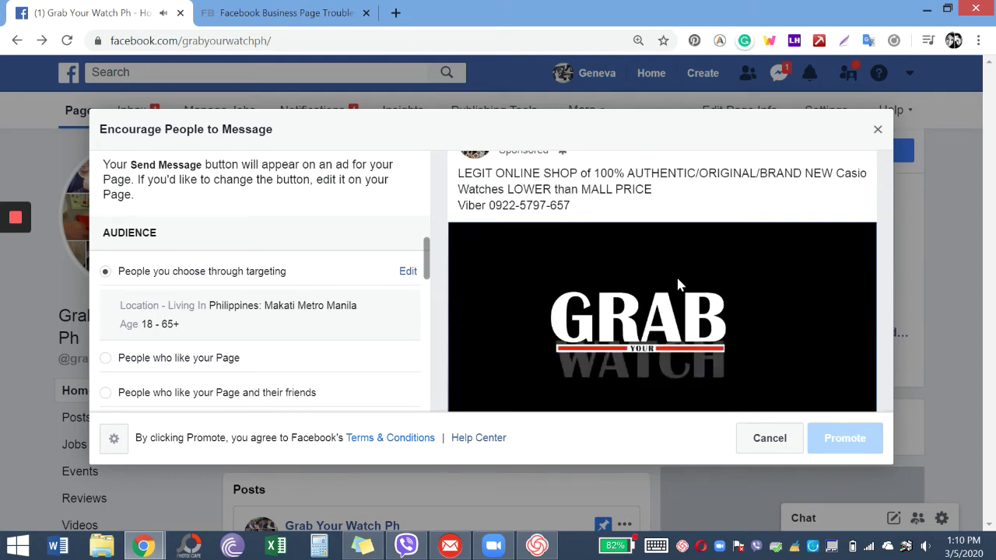
scroll(678, 267, "down", 1)
scroll(678, 285, "up", 1)
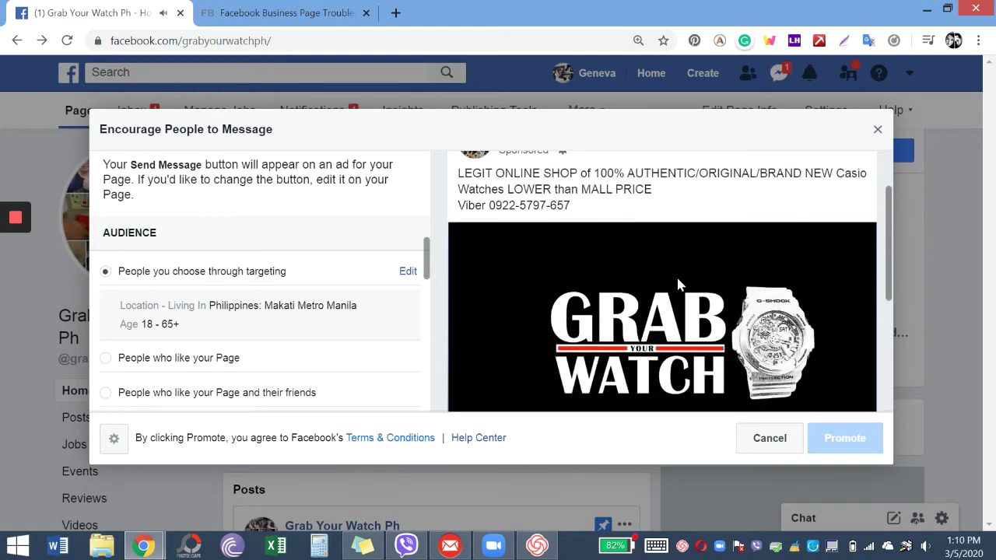
scroll(678, 285, "down", 1)
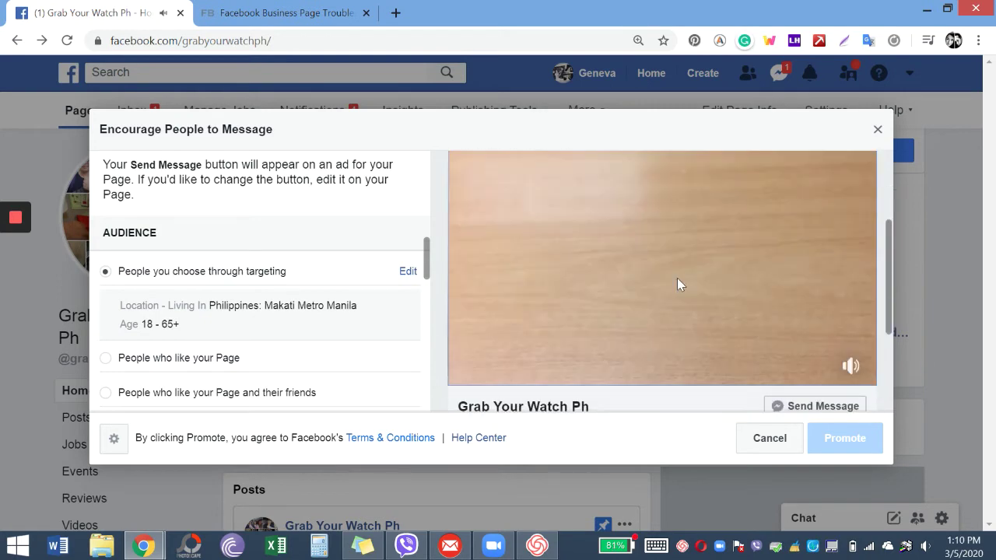
scroll(554, 277, "up", 1)
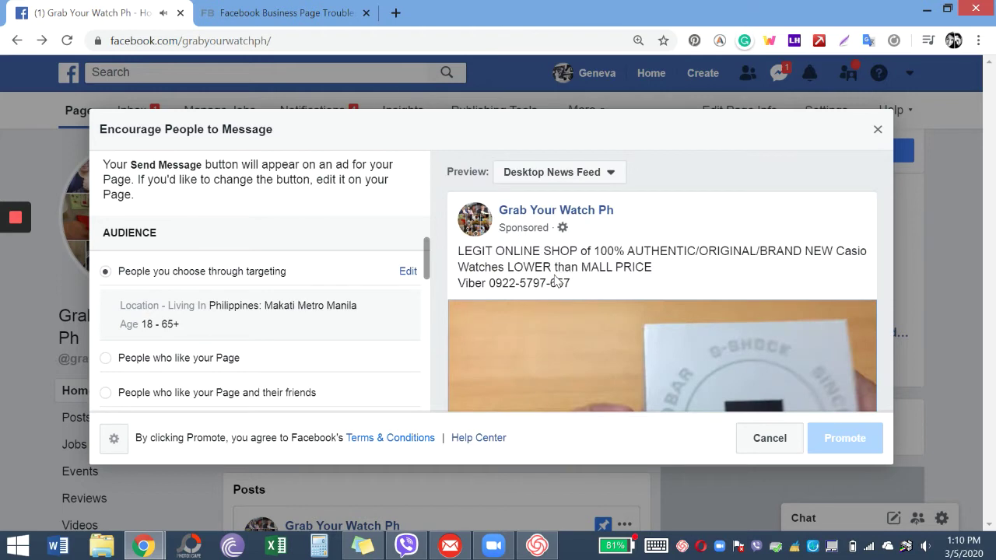
scroll(514, 328, "down", 1)
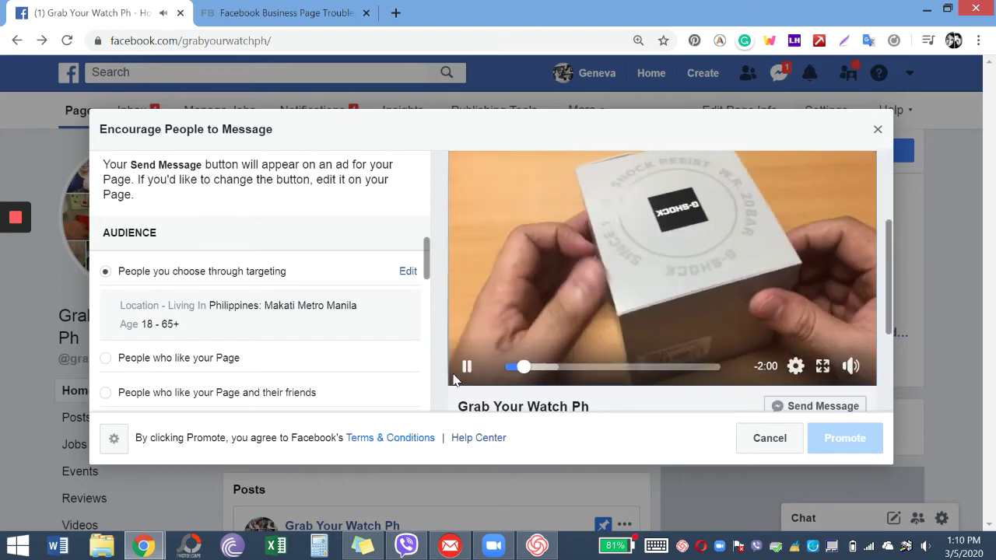
left_click(470, 369)
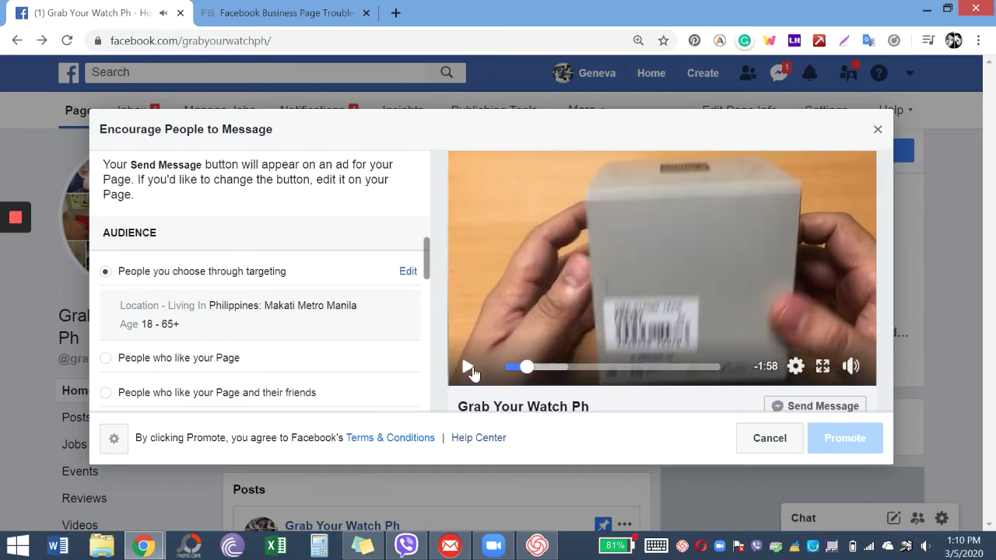
Open the message ad's targeted audience for editing and set its maximum age to 35.
left_click(408, 271)
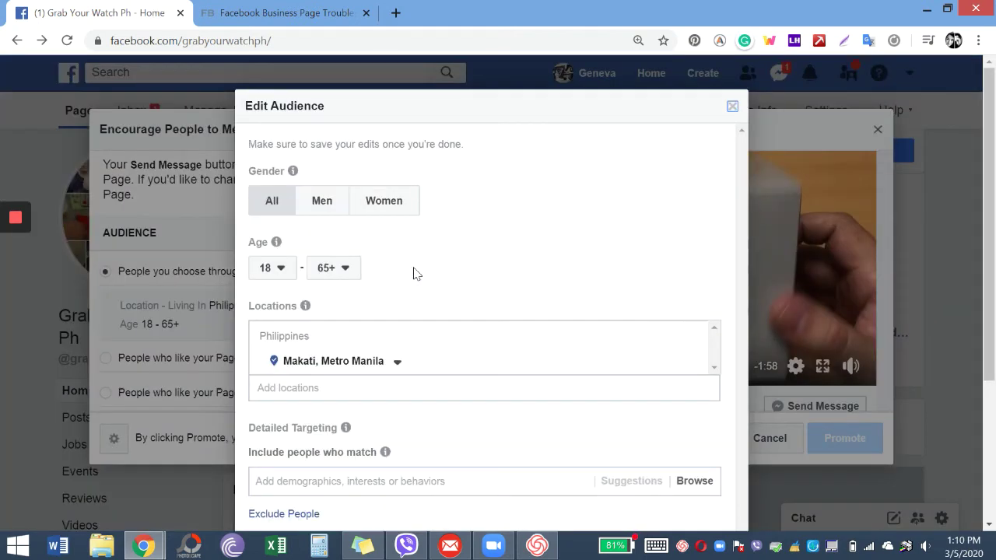
left_click(351, 269)
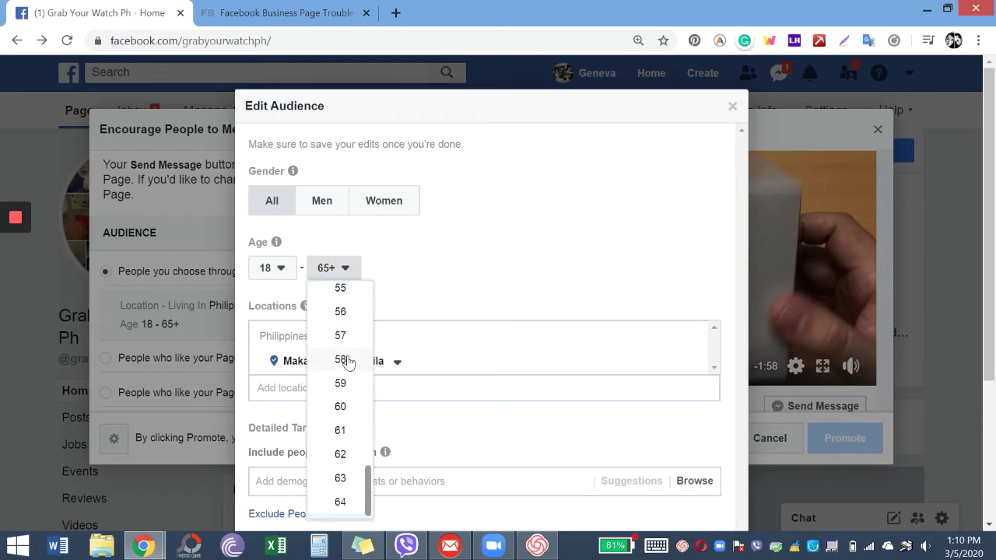
scroll(363, 330, "up", 4)
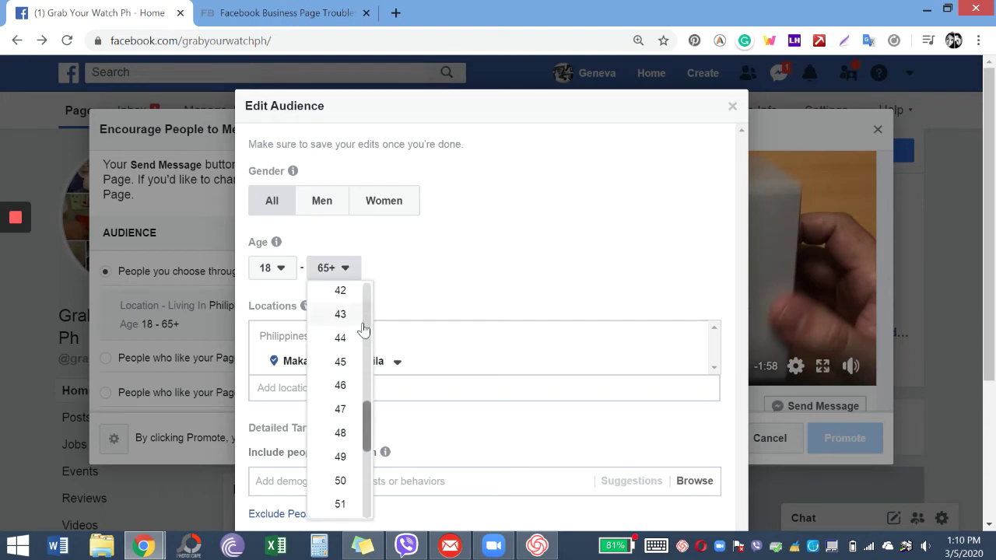
scroll(363, 329, "up", 2)
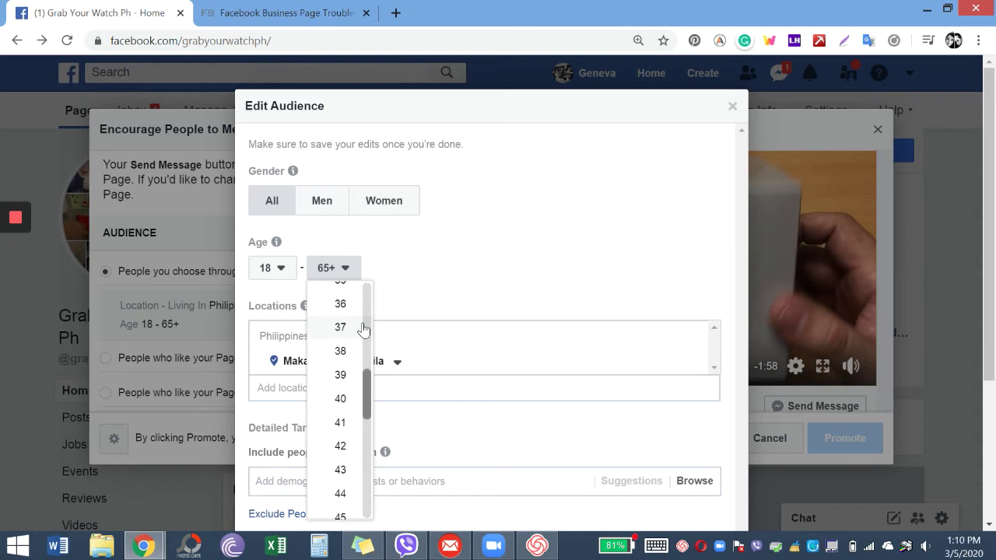
scroll(363, 329, "up", 1)
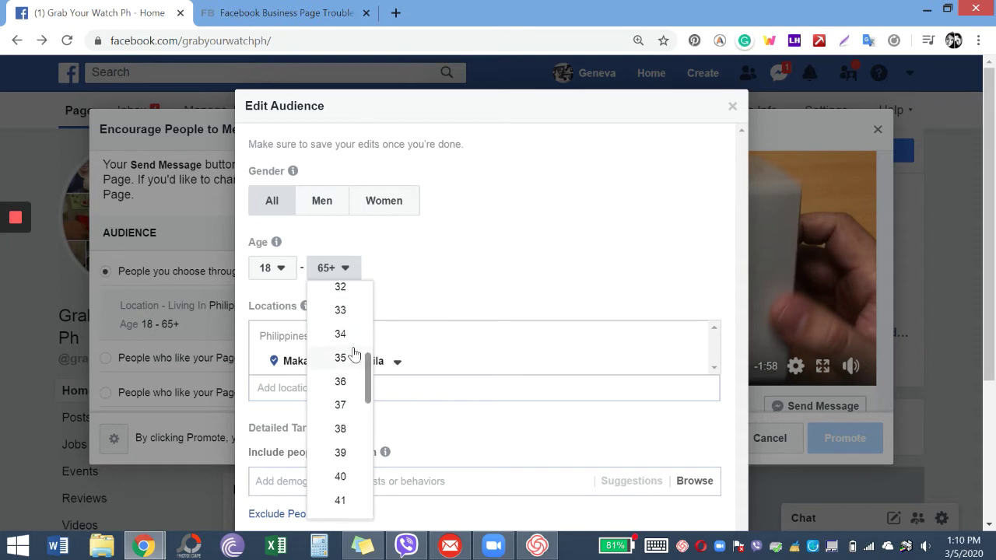
left_click(349, 363)
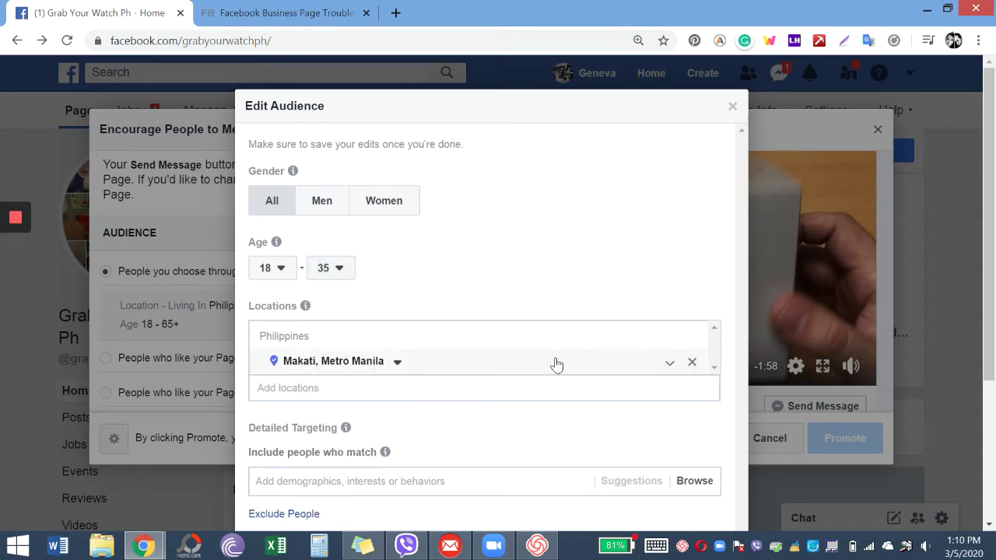
Change the audience location to Metro Manila, Philippines.
scroll(556, 374, "down", 2)
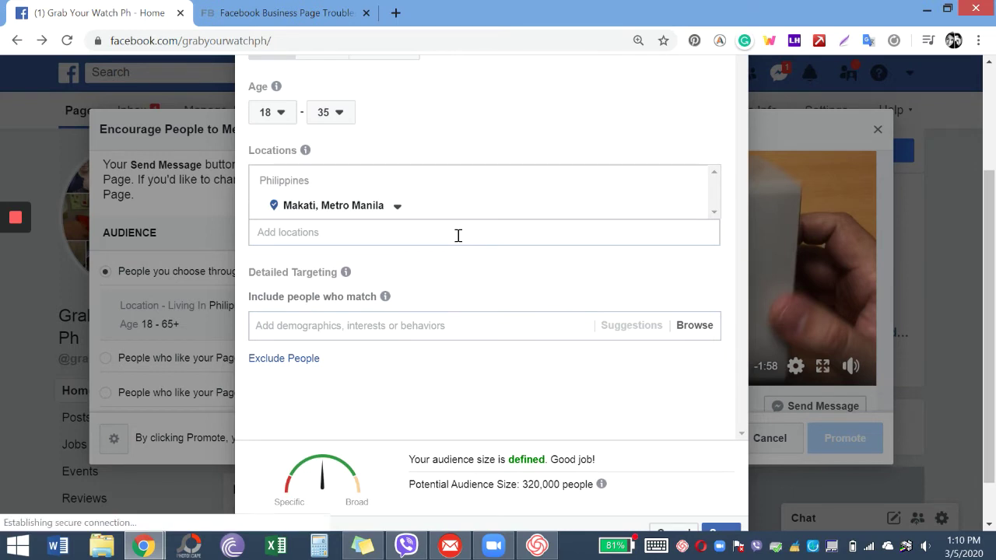
left_click(458, 234)
type("metro")
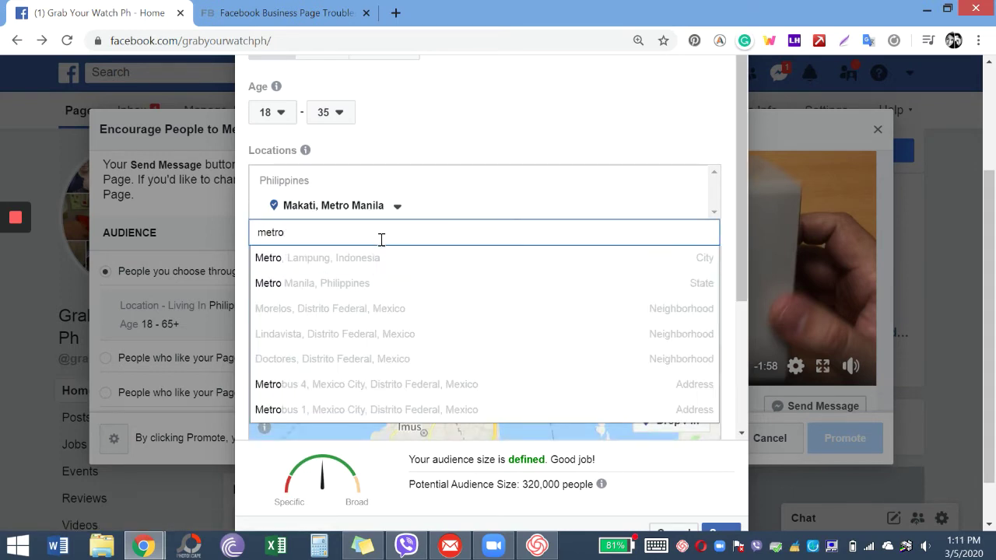
left_click(388, 282)
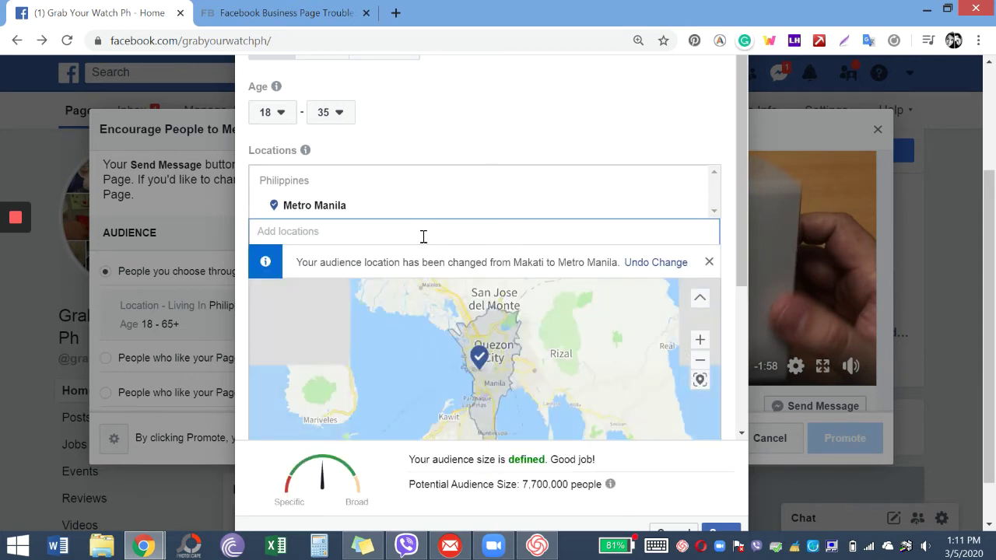
Add the city of Makati, Metro Manila, Philippines as the audience location.
type("m")
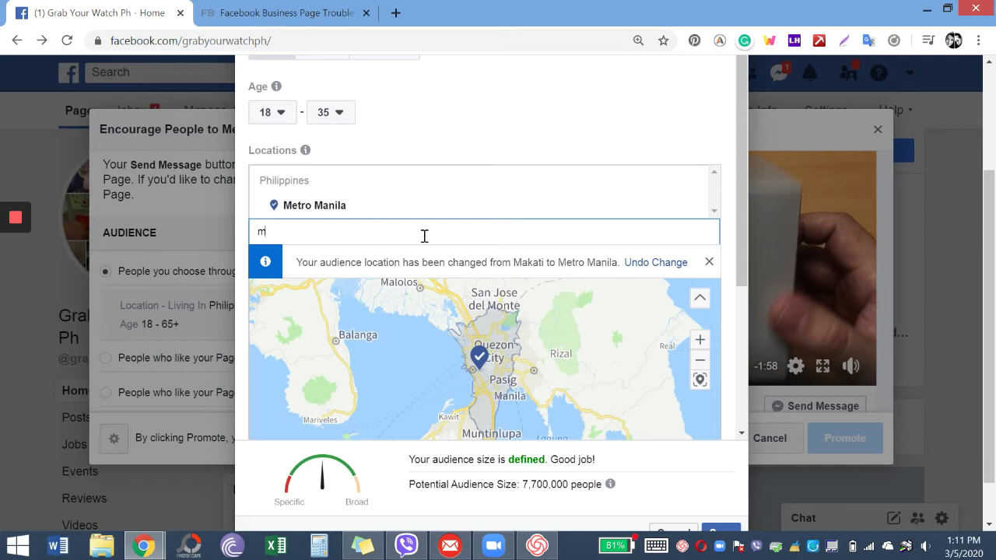
type("akati")
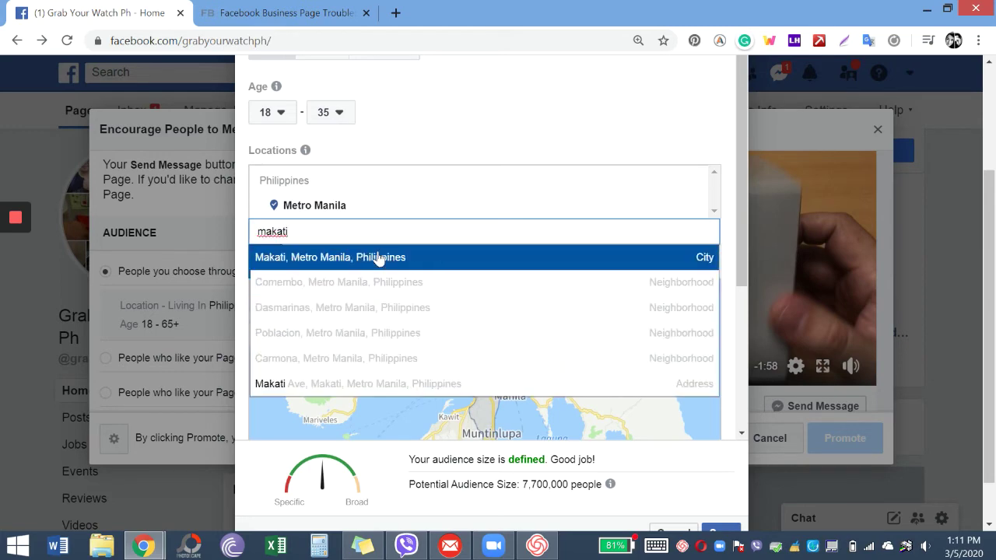
left_click(379, 259)
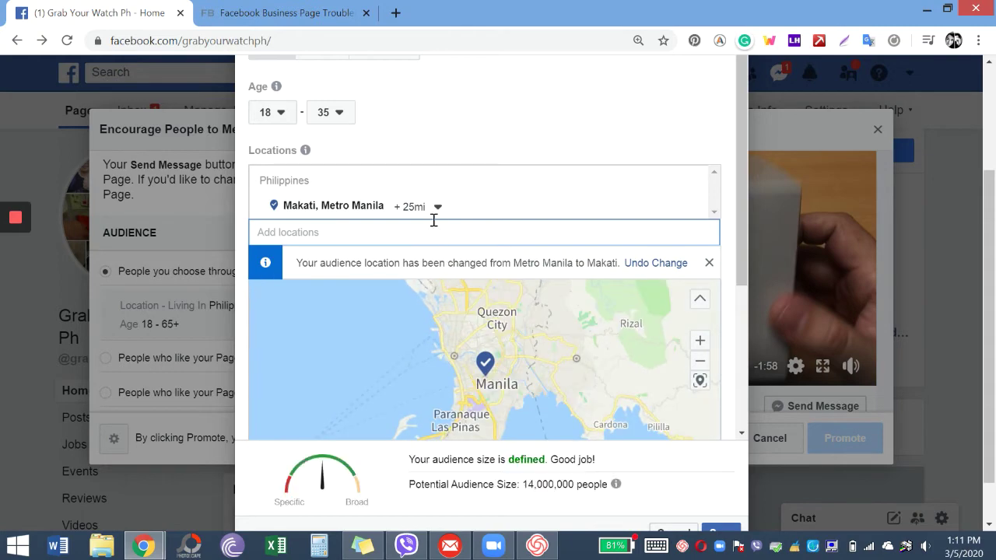
Add the interests Watch and G-Shock to the audience's detailed targeting.
scroll(491, 327, "down", 3)
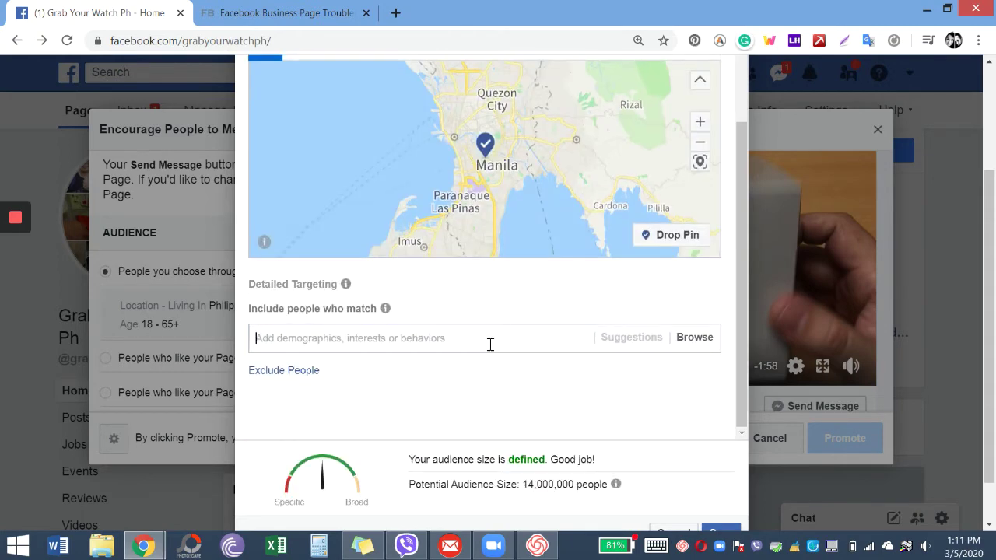
left_click(491, 344)
type("watch")
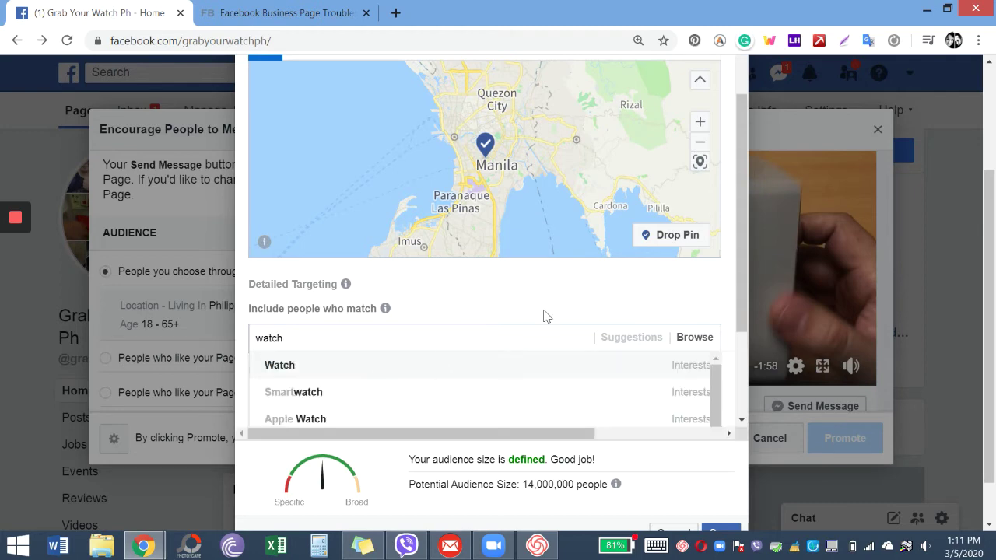
left_click(476, 358)
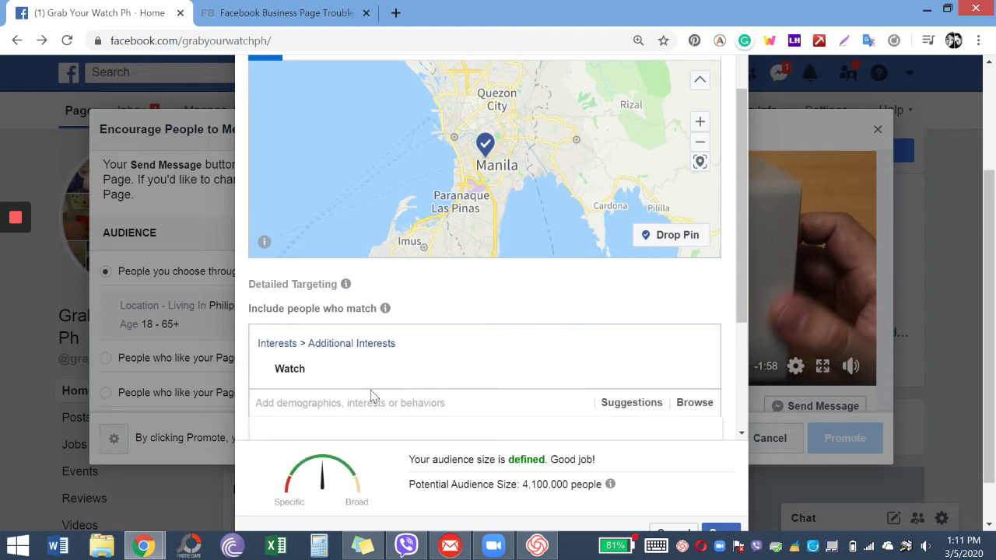
type("g-shock")
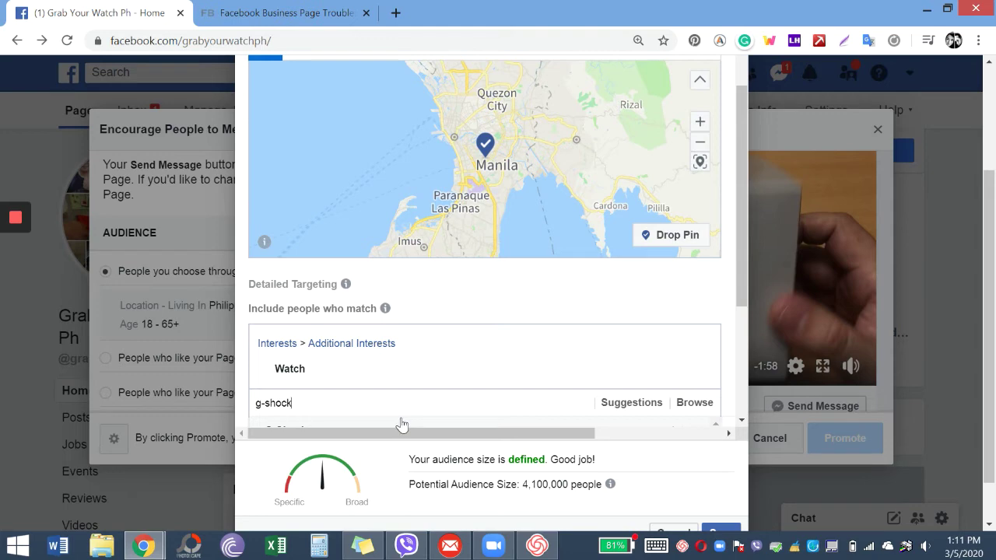
left_click(402, 424)
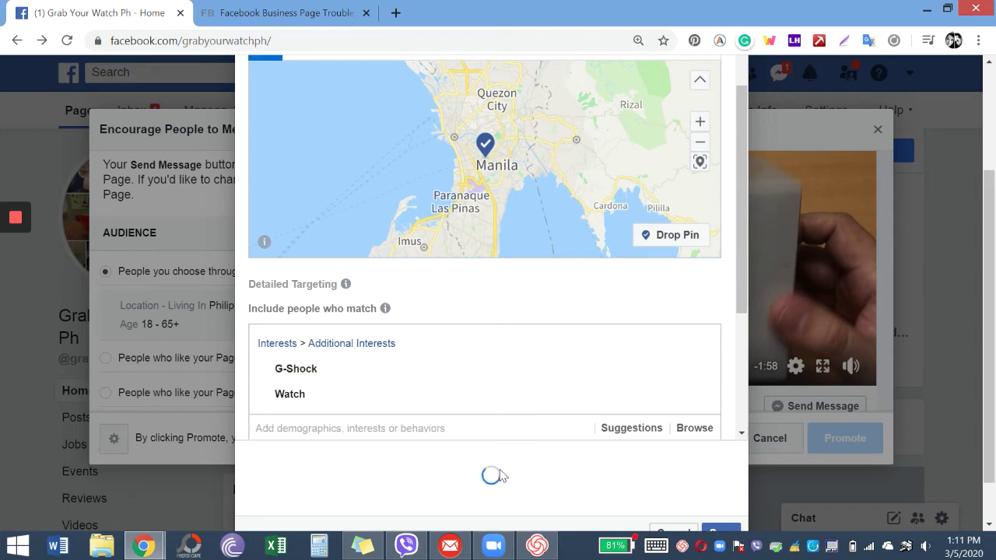
Check the potential audience size and save the edited audience.
scroll(537, 458, "down", 1)
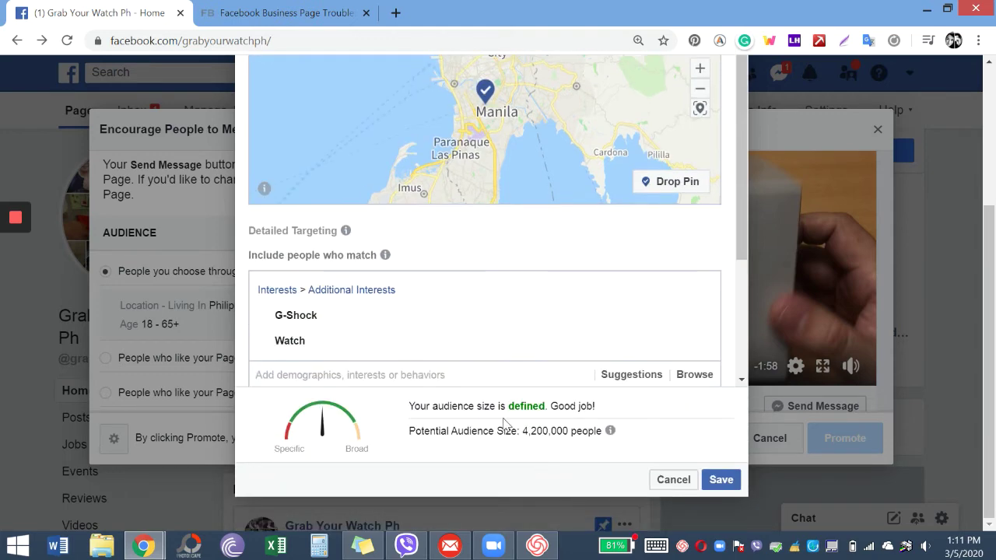
triple_click(606, 440)
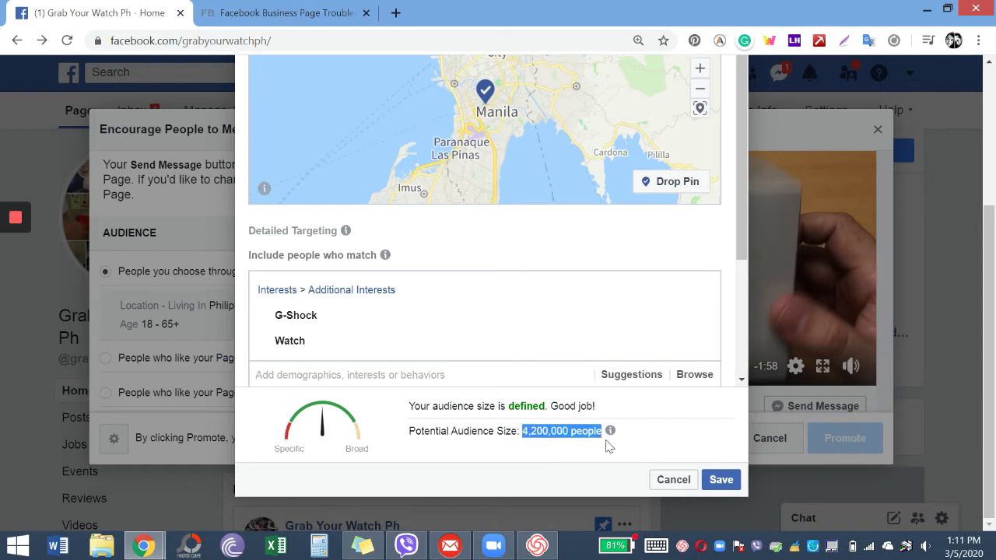
left_click(471, 453)
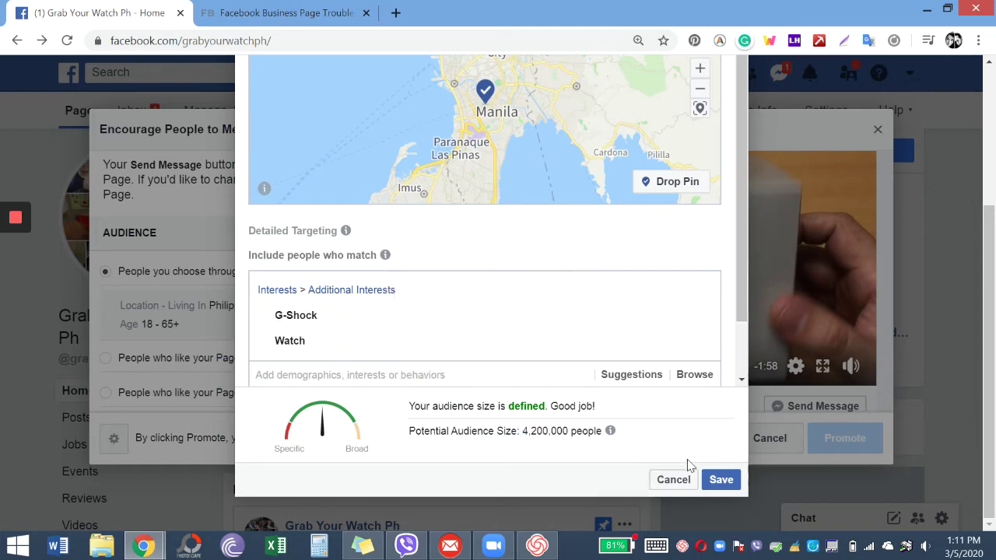
left_click(716, 483)
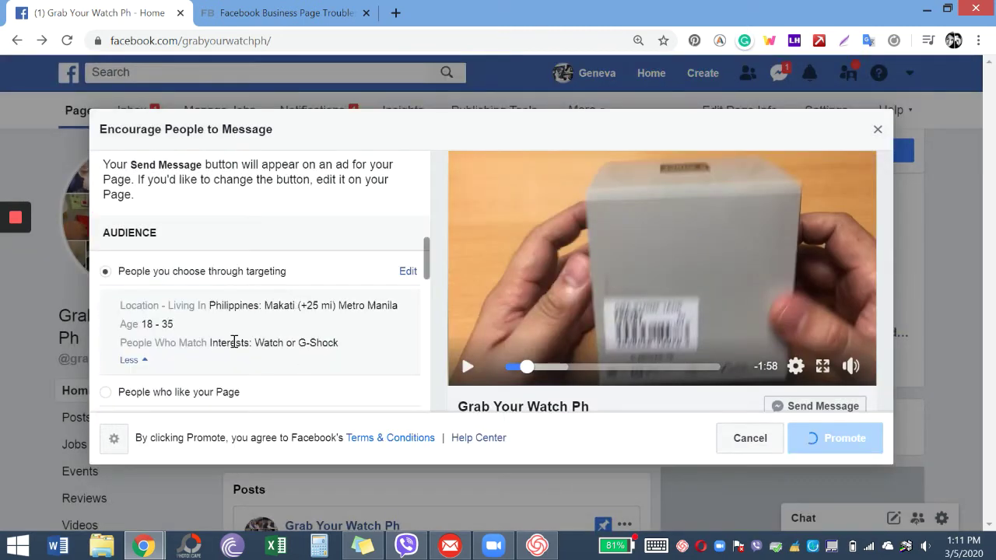
Review the message ad's other audience choices, its automatic placements, and the start of the duration and budget settings.
scroll(249, 343, "down", 1)
scroll(233, 348, "down", 2)
scroll(226, 352, "down", 1)
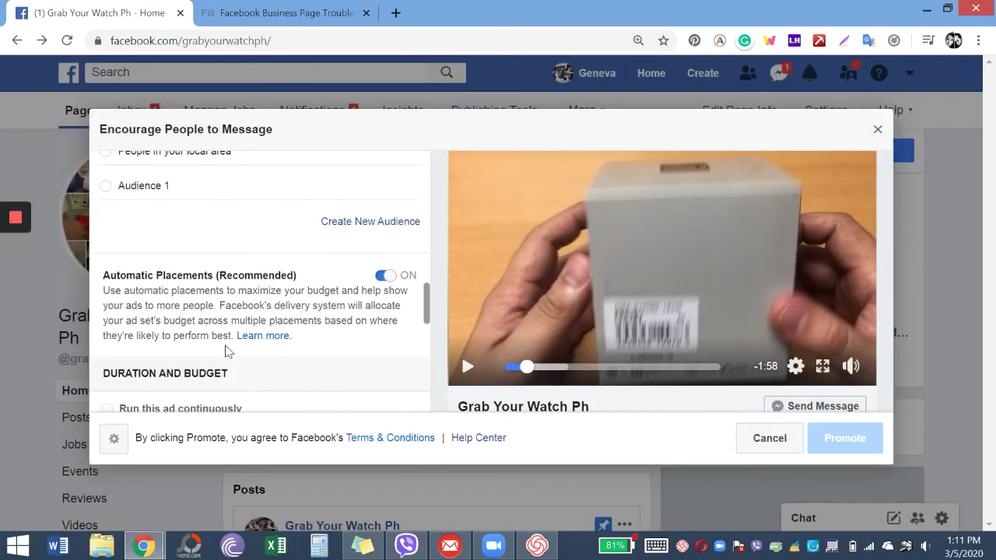
scroll(189, 274, "up", 1)
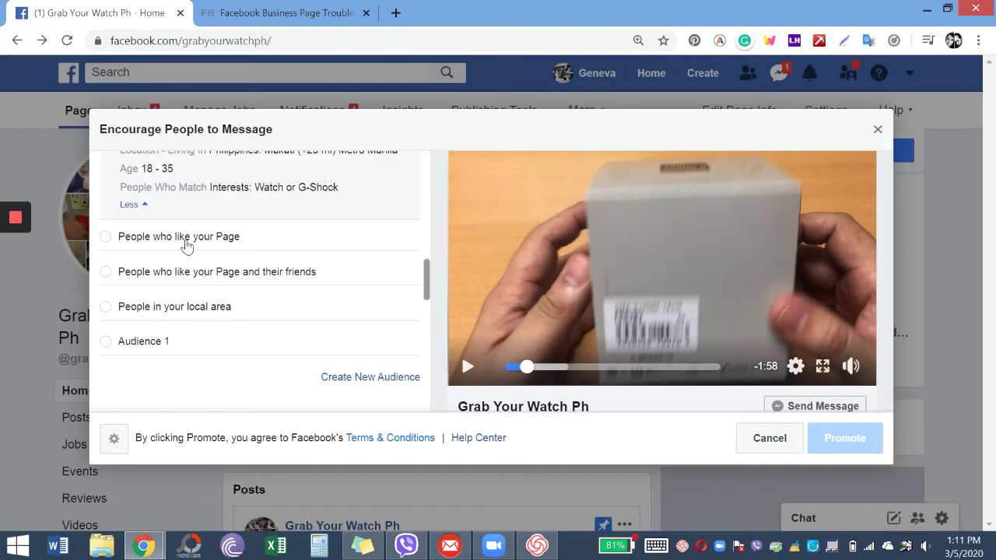
scroll(246, 326, "down", 1)
scroll(247, 326, "down", 2)
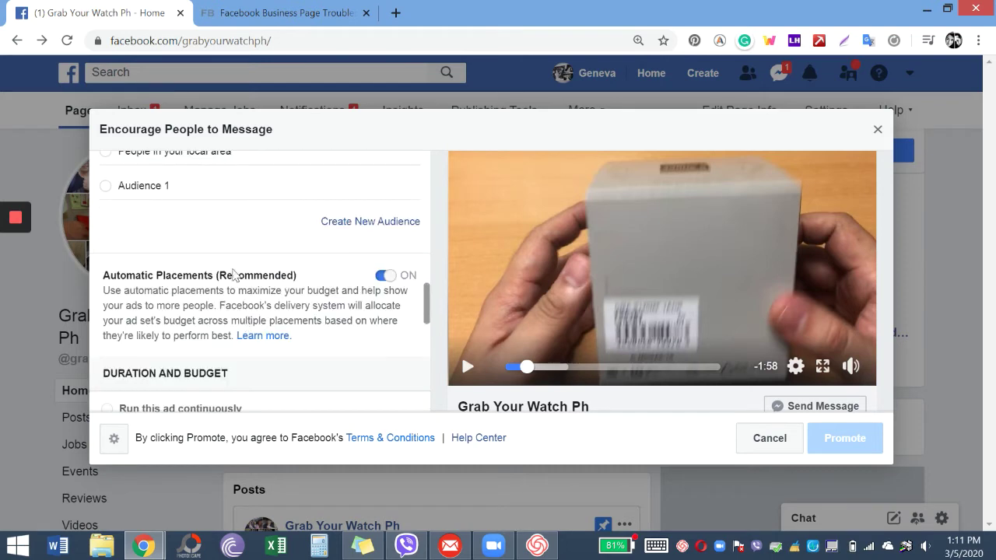
scroll(294, 321, "down", 2)
scroll(218, 214, "up", 1)
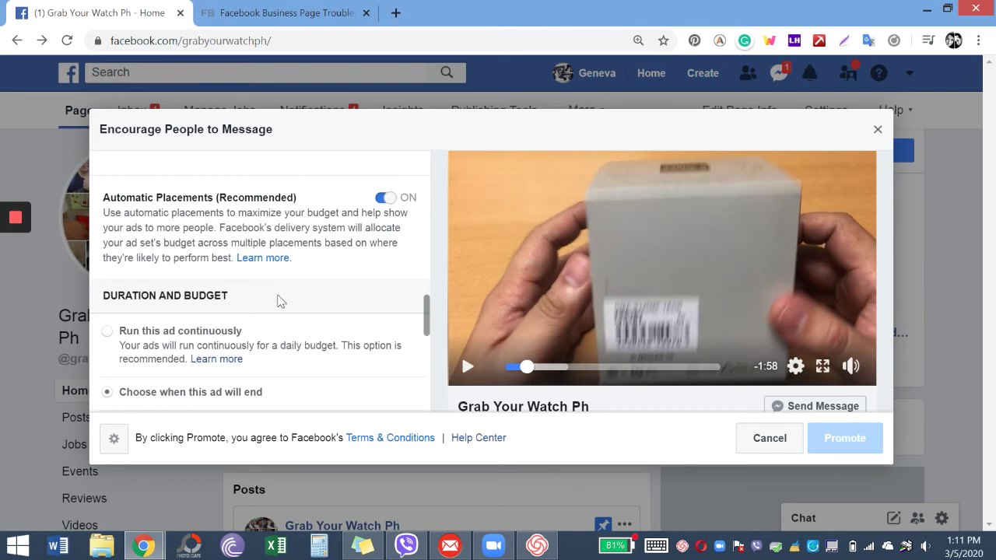
Set the message ad's duration to 4 days and check the total amount it will spend.
scroll(222, 293, "down", 1)
scroll(221, 293, "down", 2)
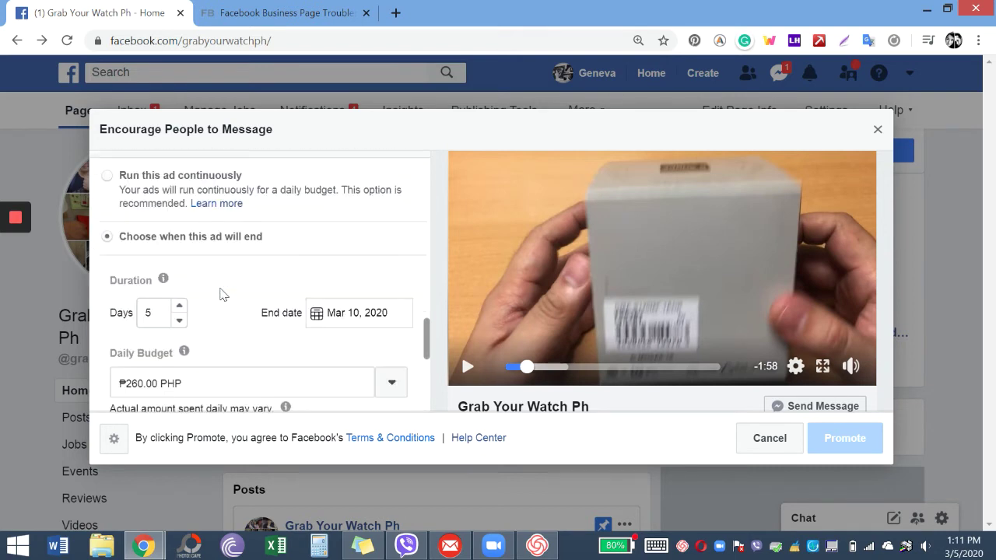
left_click(178, 244)
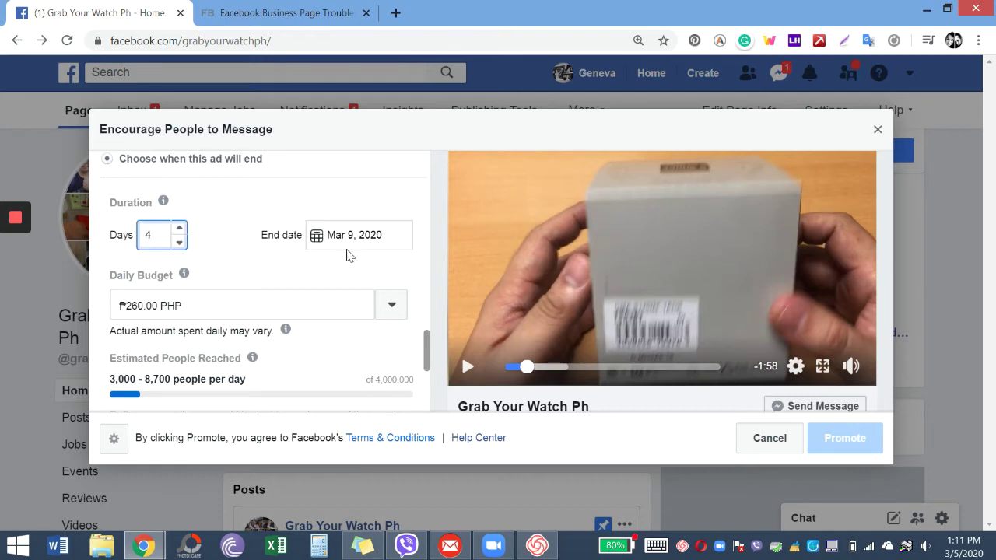
scroll(293, 302, "down", 1)
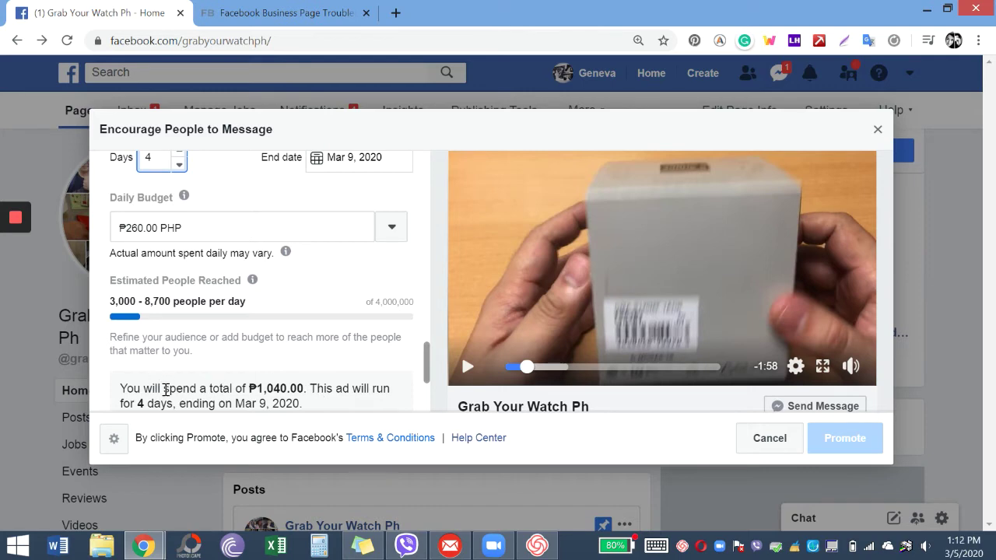
left_click_drag(249, 388, 306, 389)
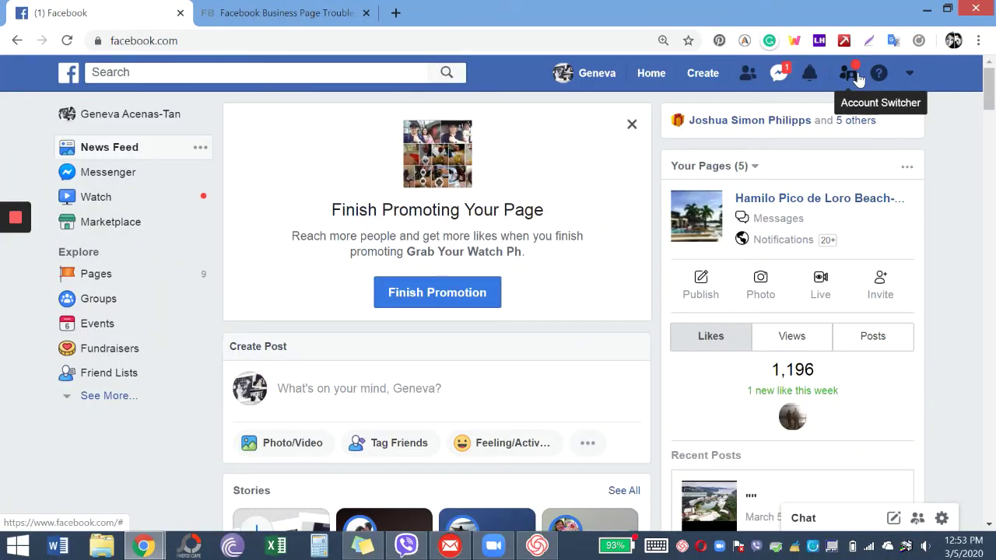
Open the Grab Your Watch Ph page from the full list of managed pages and locate its Promote option.
left_click(913, 77)
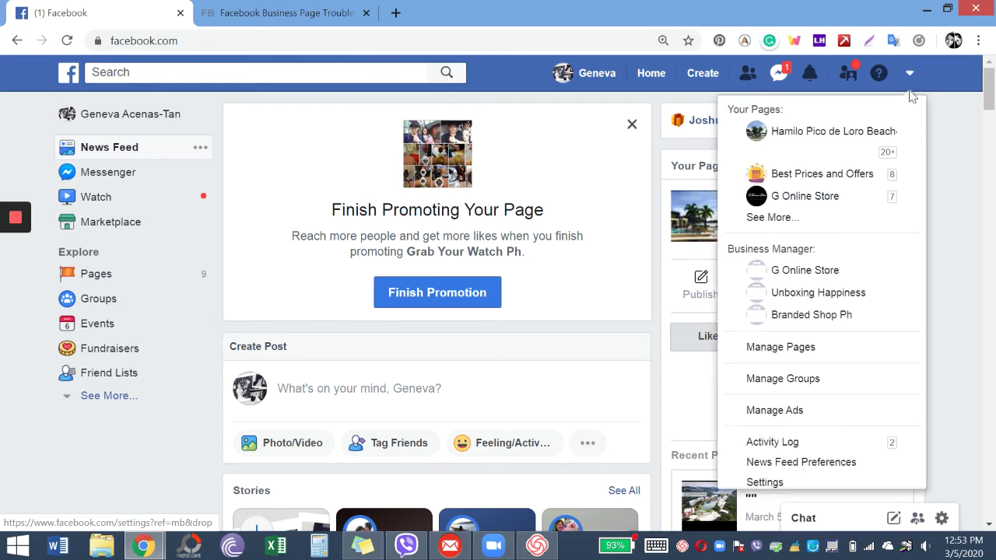
left_click(822, 218)
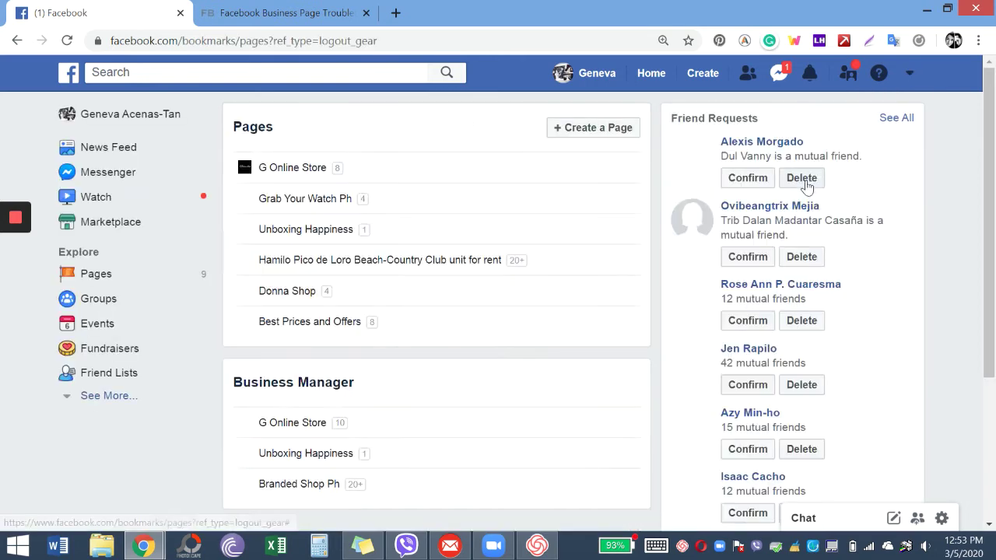
left_click(291, 207)
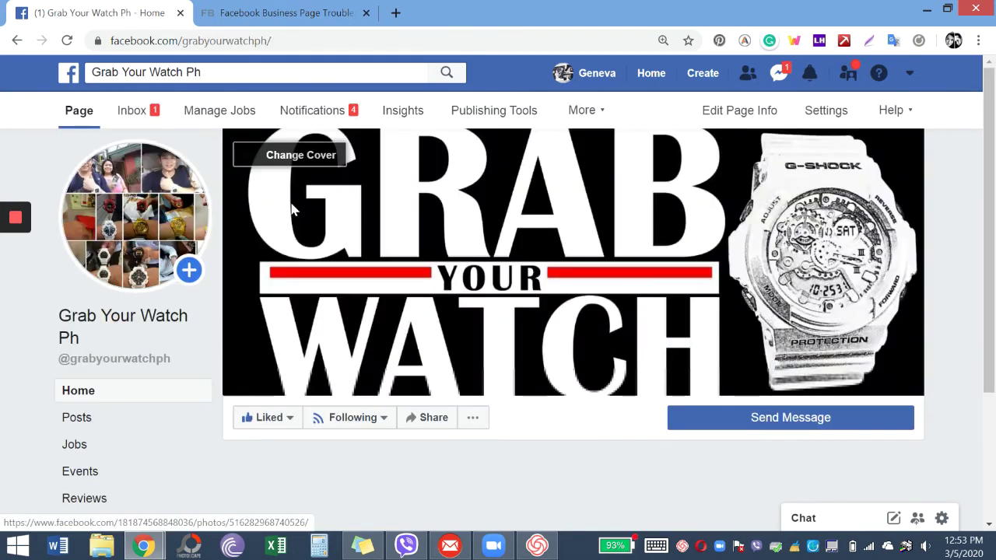
scroll(307, 204, "down", 3)
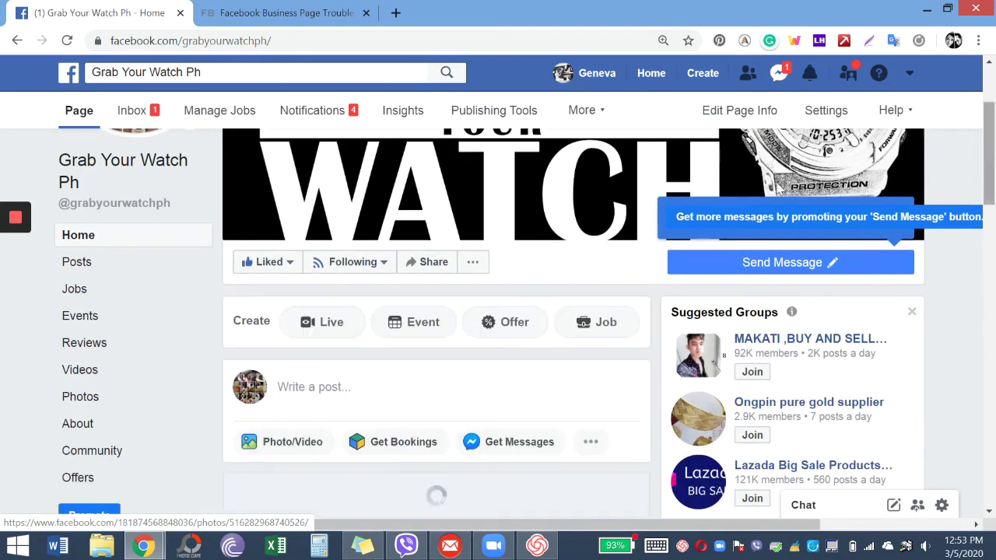
scroll(384, 291, "up", 1)
scroll(387, 293, "down", 2)
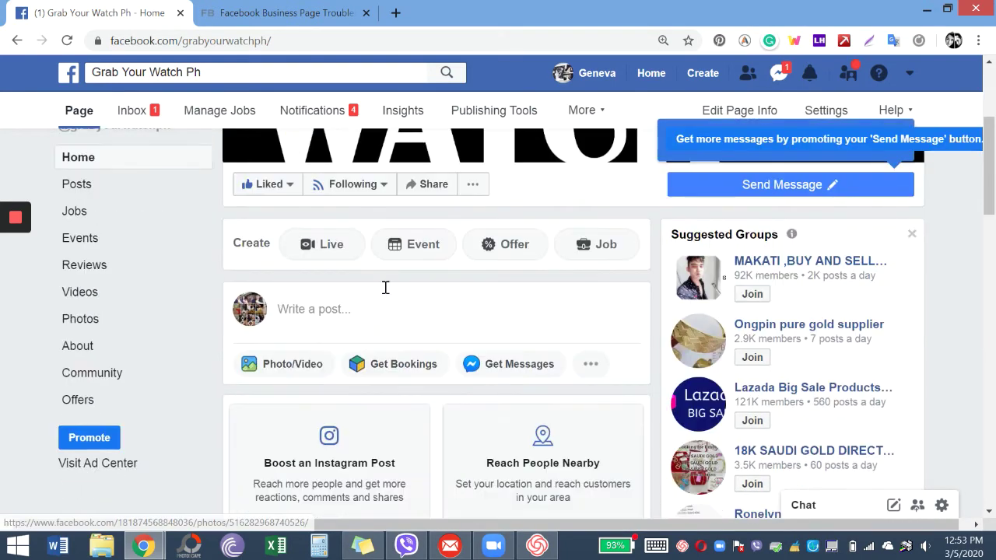
scroll(385, 292, "down", 1)
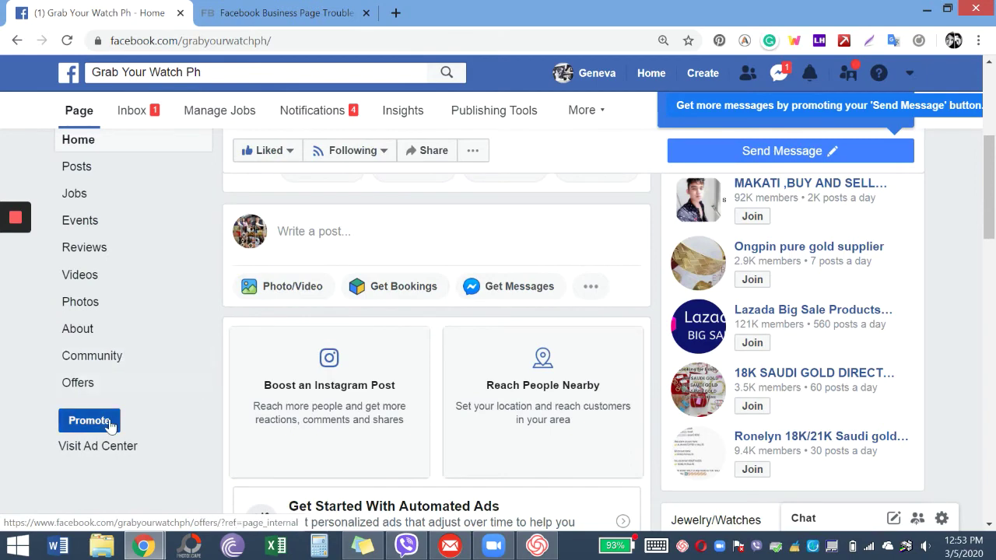
Open the promotion choices for the Grab Your Watch Ph page.
left_click(200, 365)
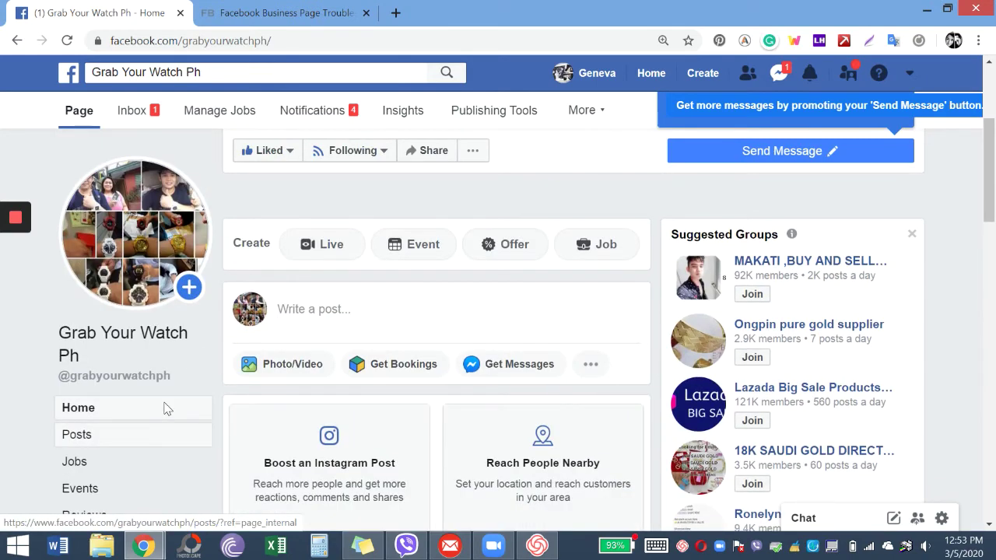
scroll(165, 408, "down", 3)
scroll(98, 451, "down", 5)
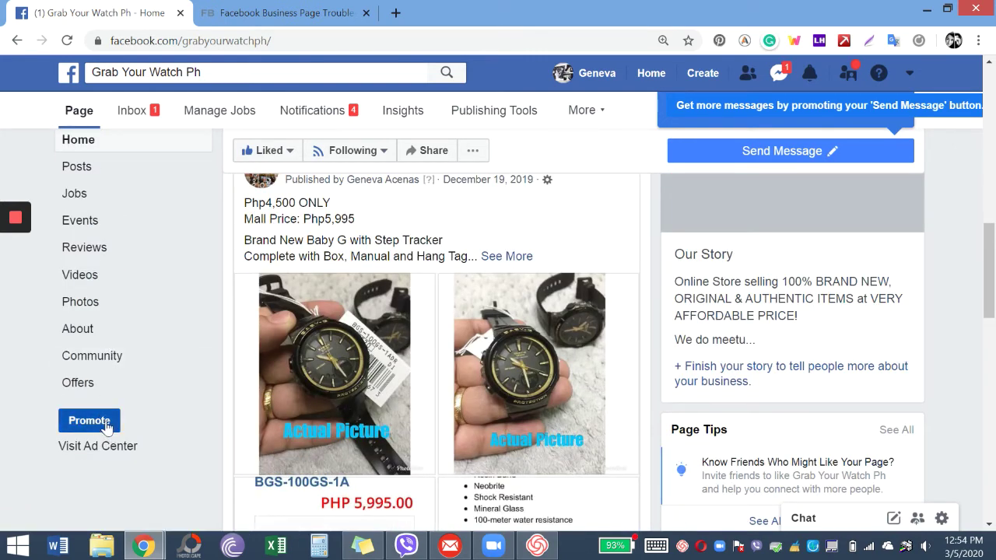
left_click(107, 427)
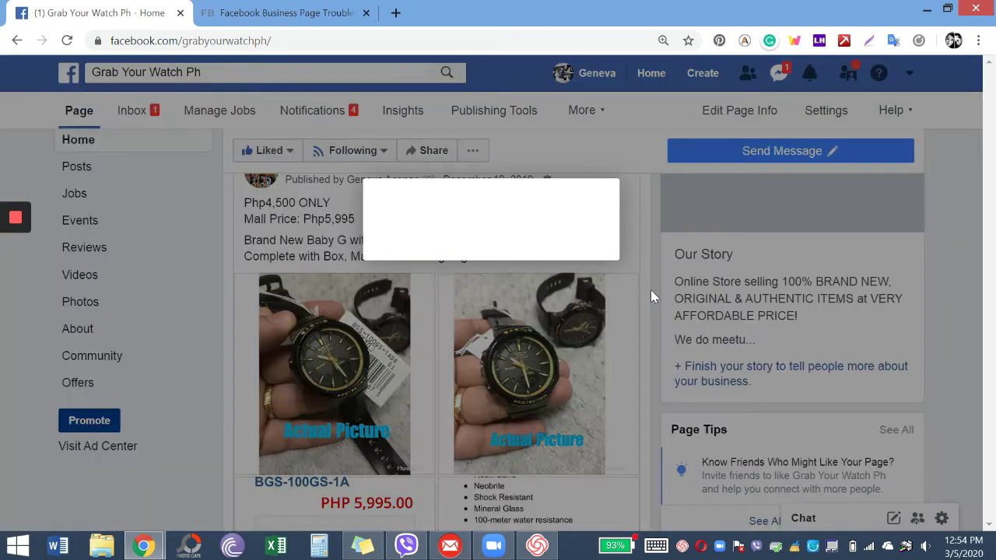
Start a Promote Your Page ad from the promotion goals and dismiss the target country notice.
scroll(594, 206, "down", 4)
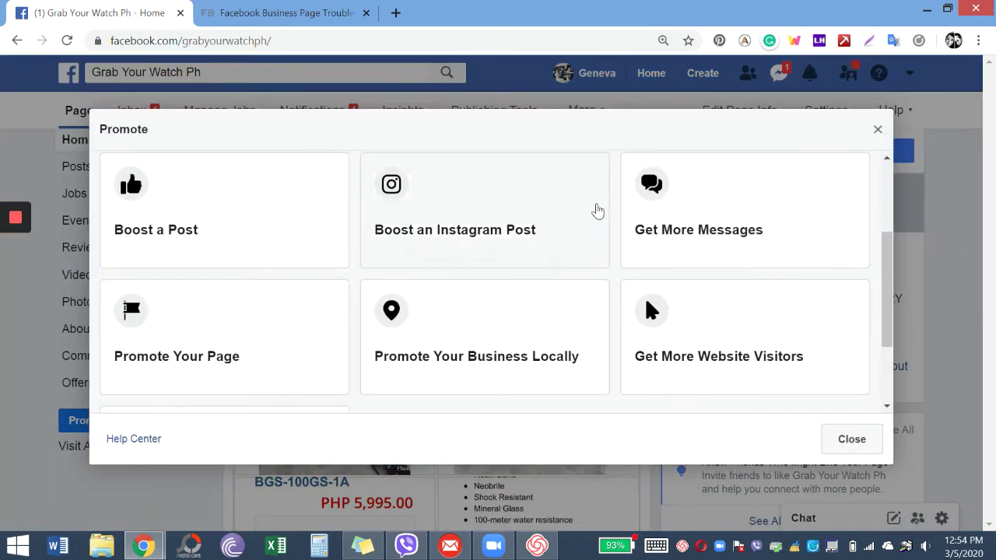
scroll(637, 229, "up", 2)
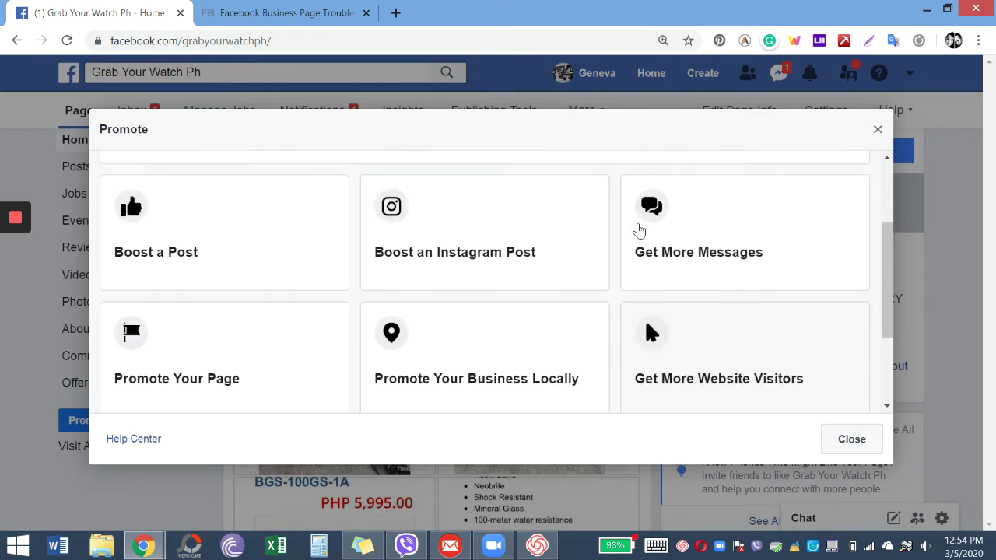
scroll(636, 229, "up", 1)
scroll(638, 229, "down", 2)
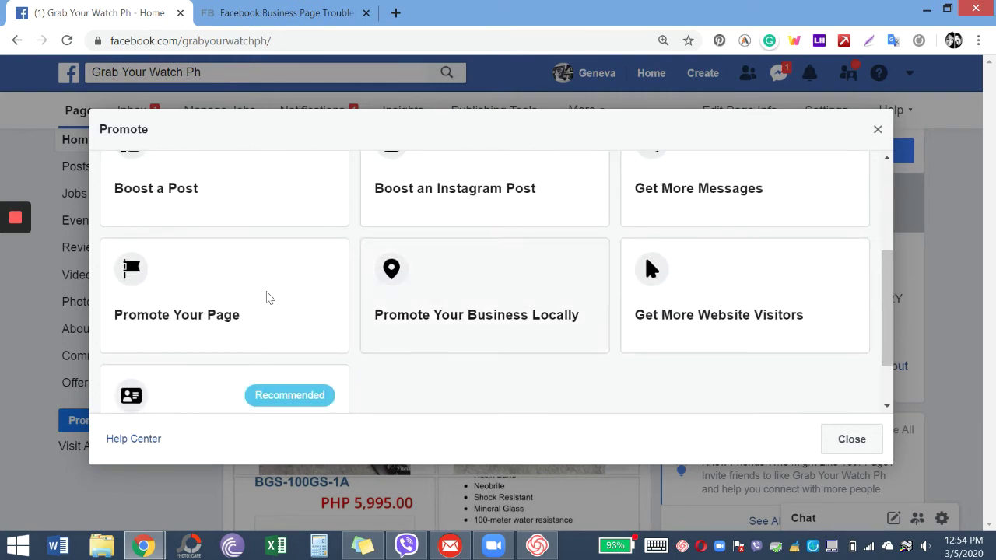
left_click(240, 310)
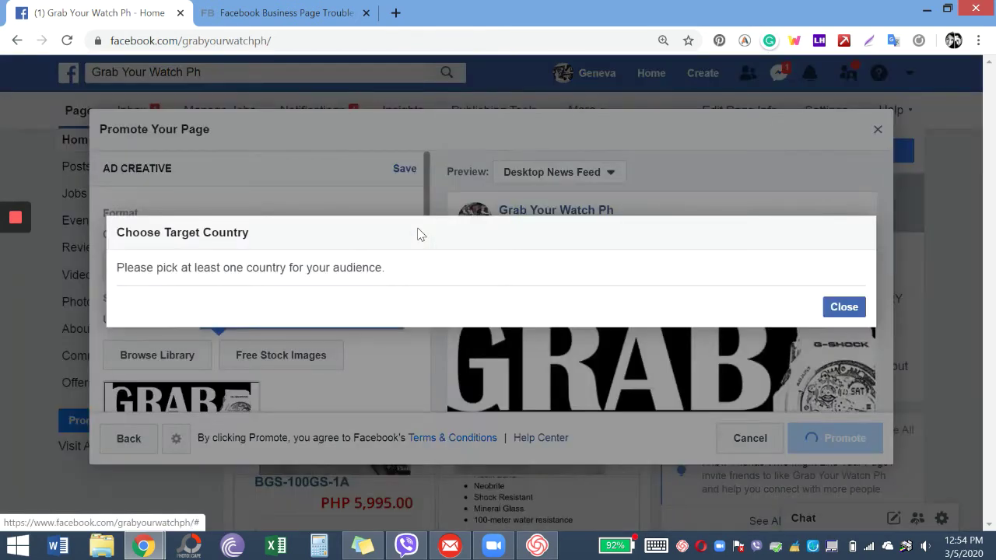
left_click(847, 310)
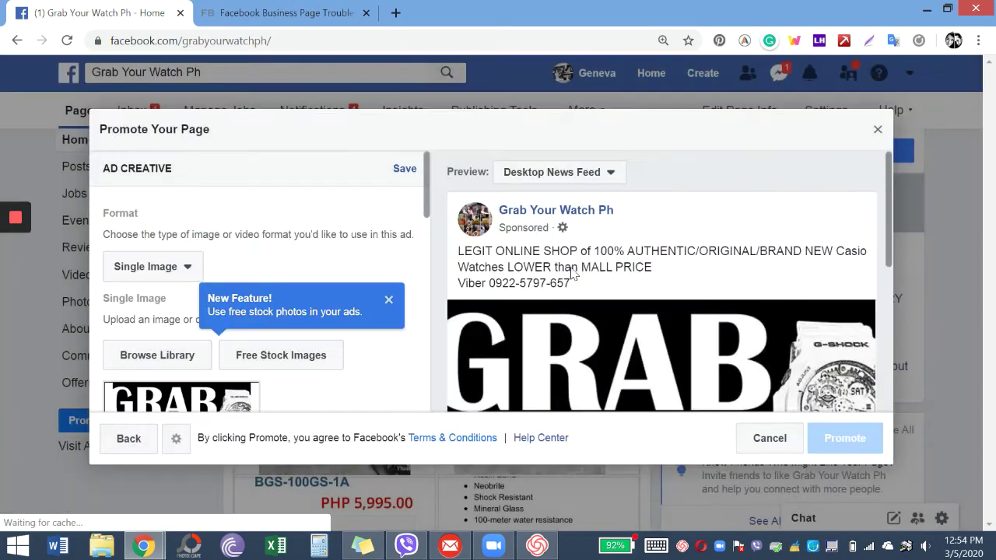
Review the page ad's creative settings and the available ad formats, keeping Single Image.
scroll(427, 251, "down", 3)
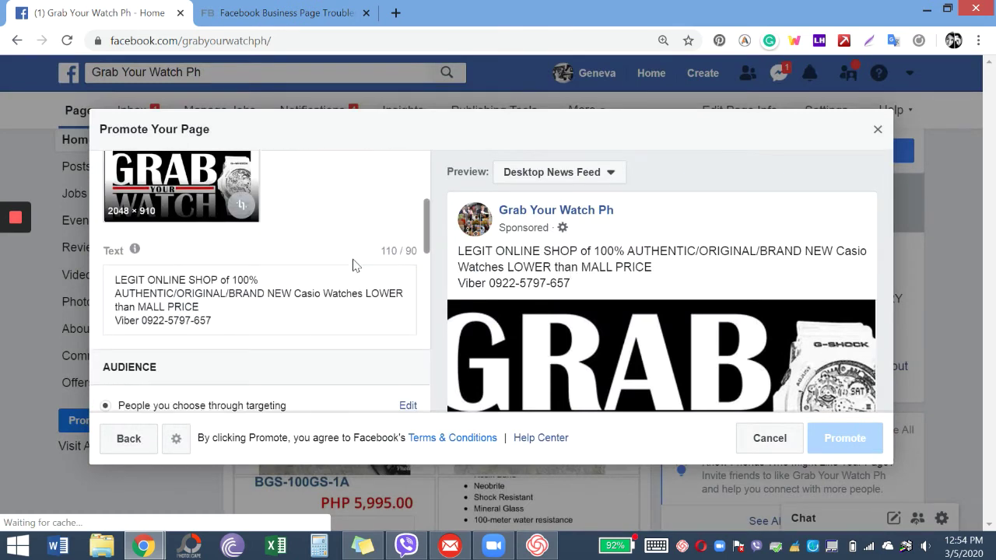
scroll(351, 266, "up", 2)
scroll(351, 266, "up", 1)
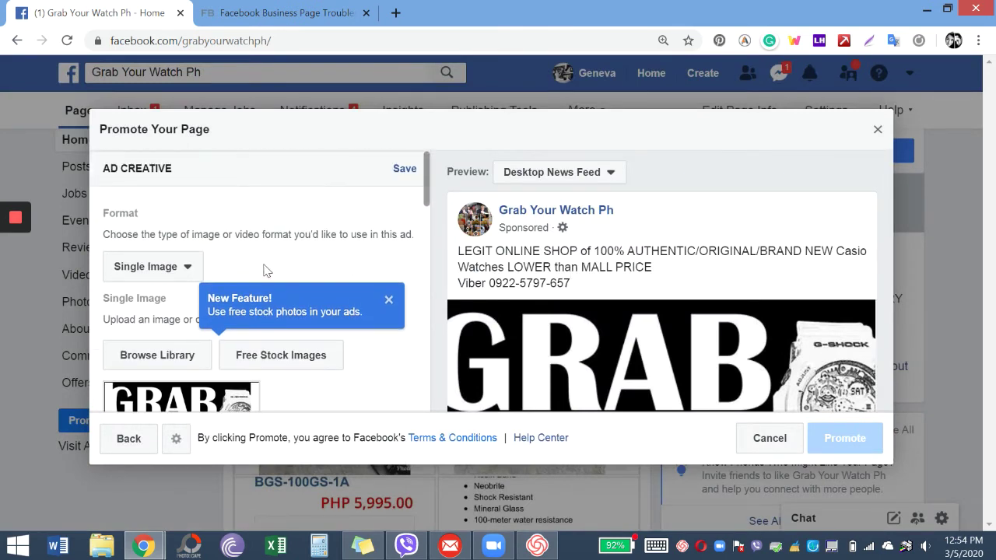
left_click(197, 271)
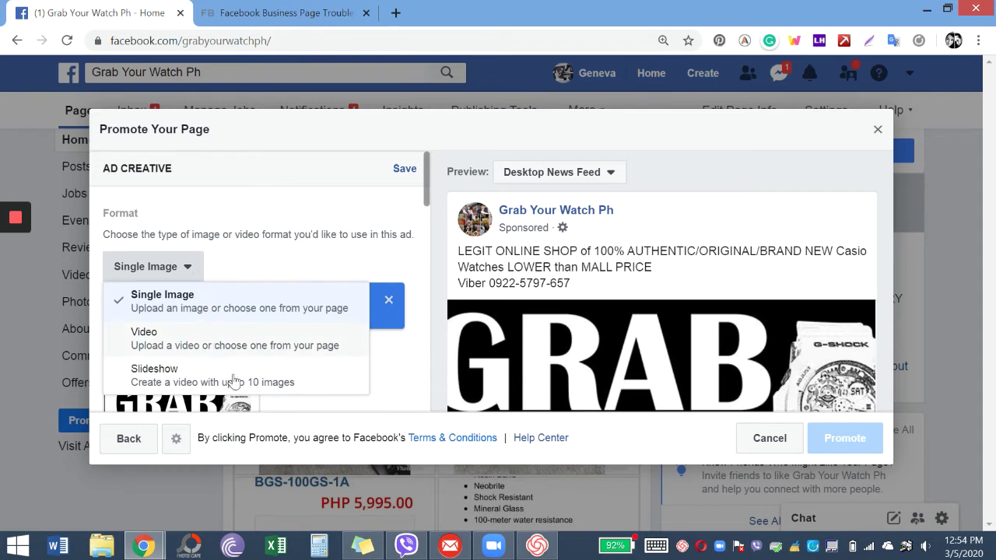
left_click(180, 274)
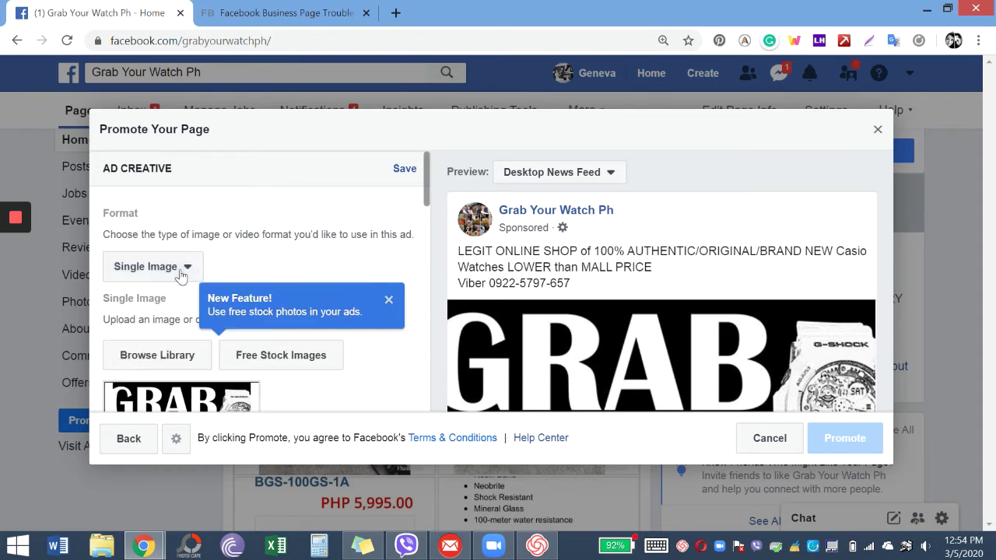
Replace the ad image with the 960 × 638 picture of gold and silver watches from the account's image library, and check the ad preview.
scroll(231, 257, "down", 1)
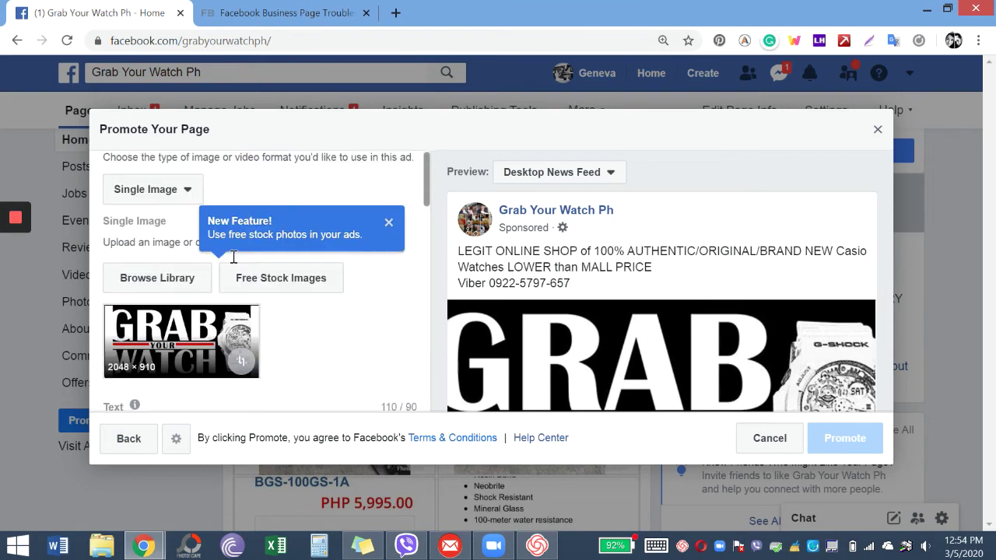
left_click(198, 284)
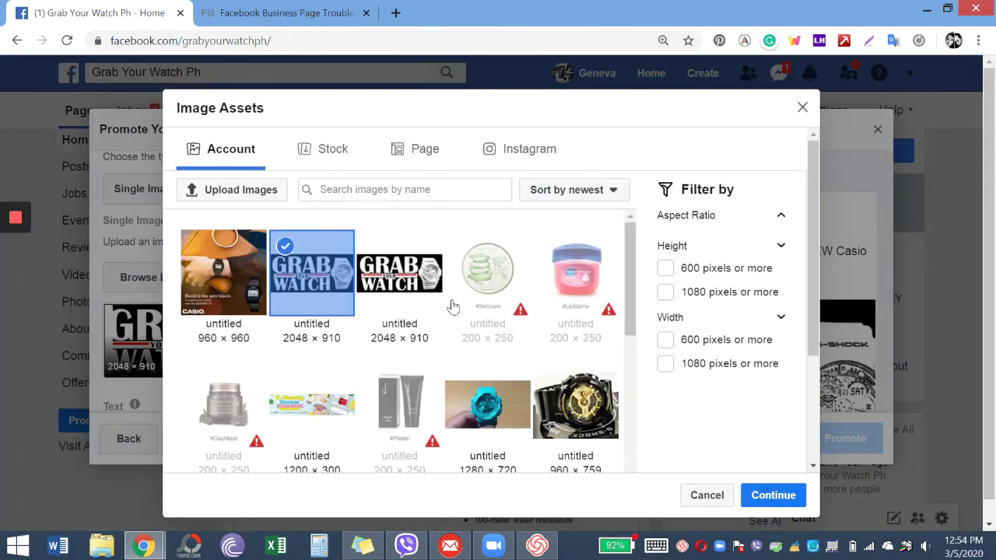
scroll(429, 313, "down", 2)
scroll(429, 313, "down", 2)
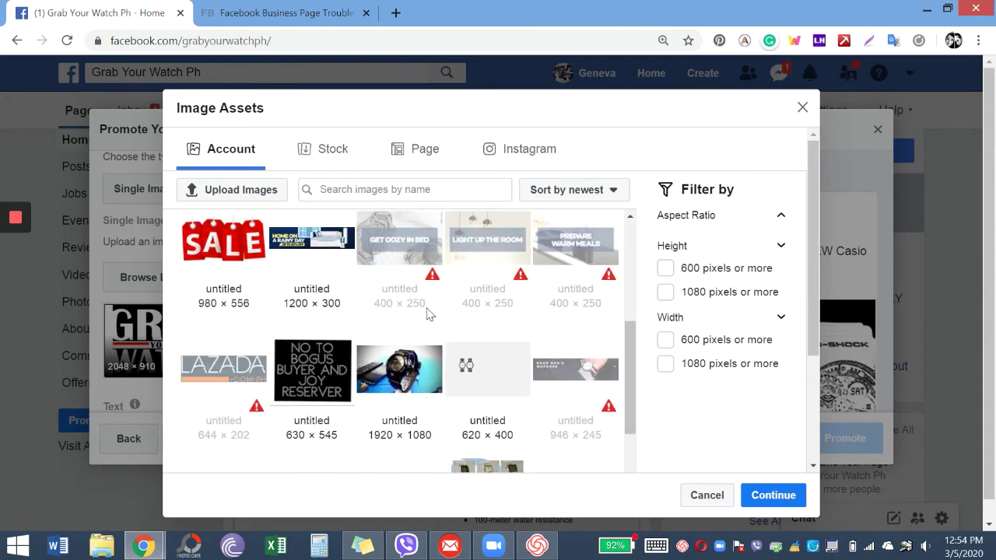
scroll(429, 314, "down", 4)
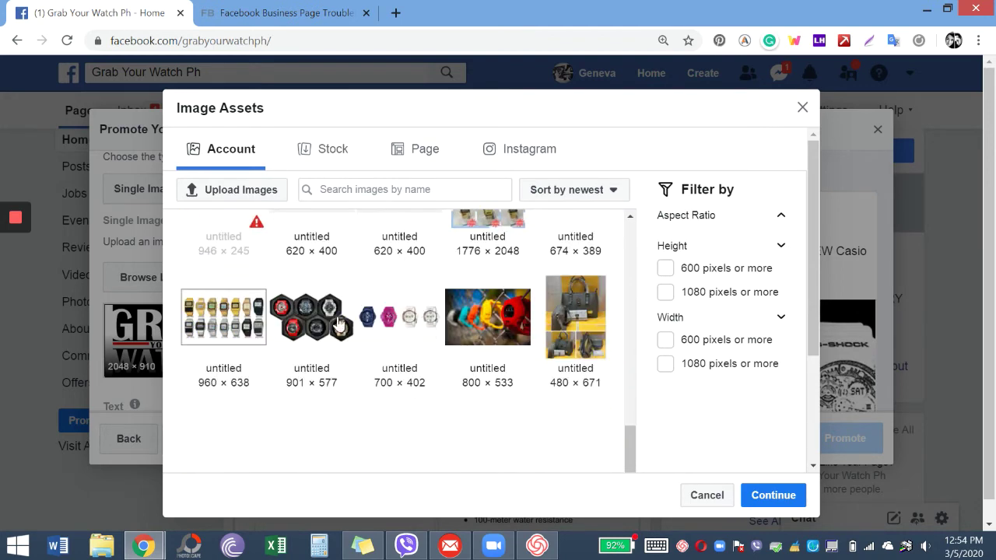
left_click(223, 328)
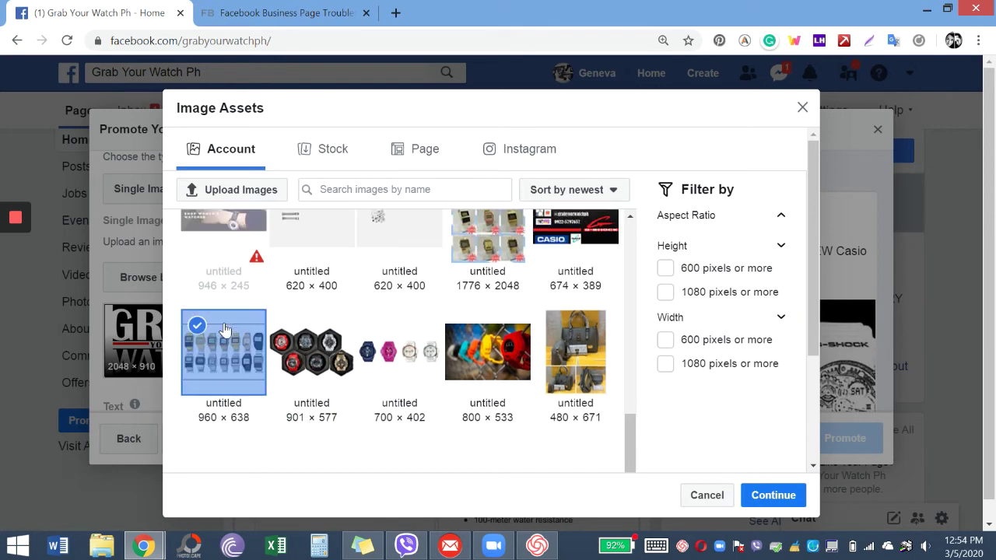
left_click(781, 506)
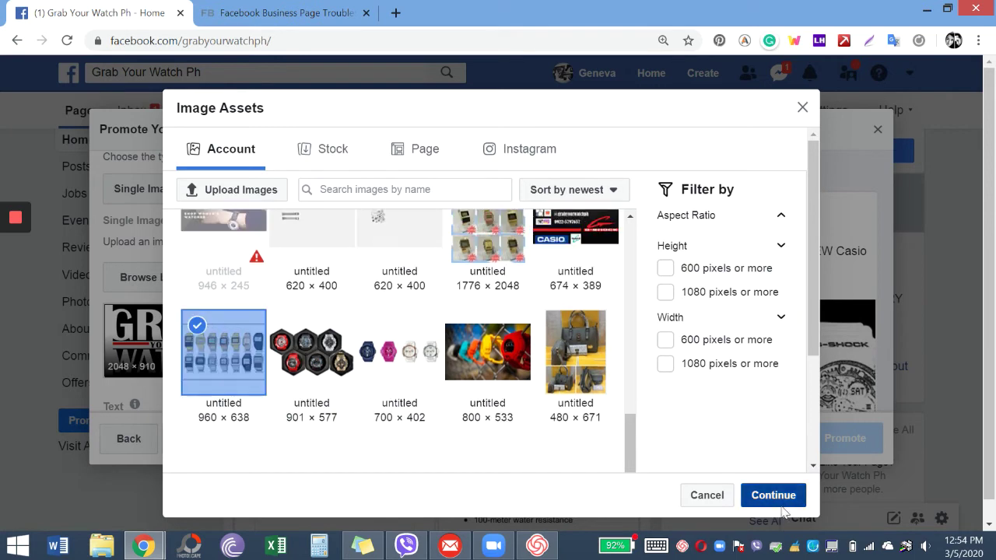
scroll(308, 321, "down", 1)
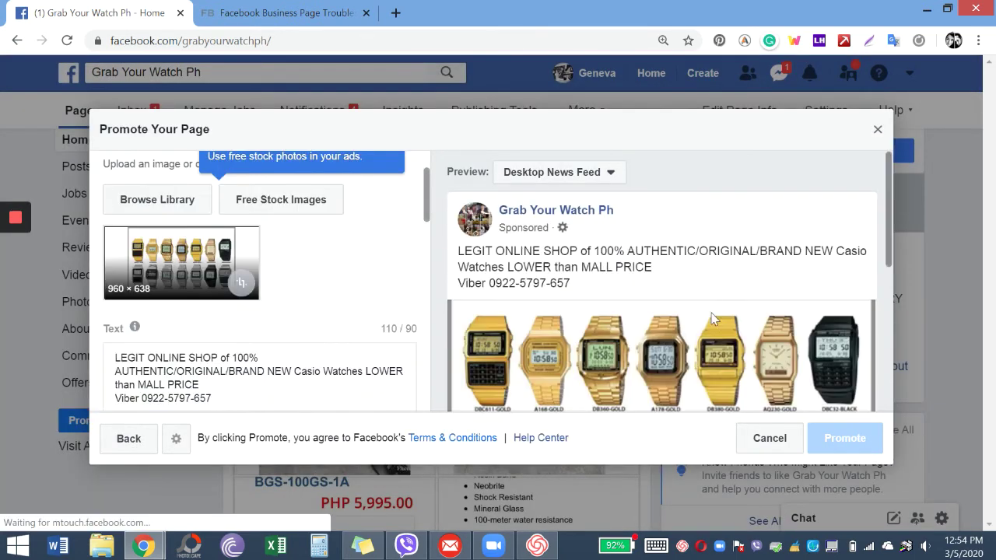
scroll(709, 308, "down", 3)
scroll(709, 307, "up", 3)
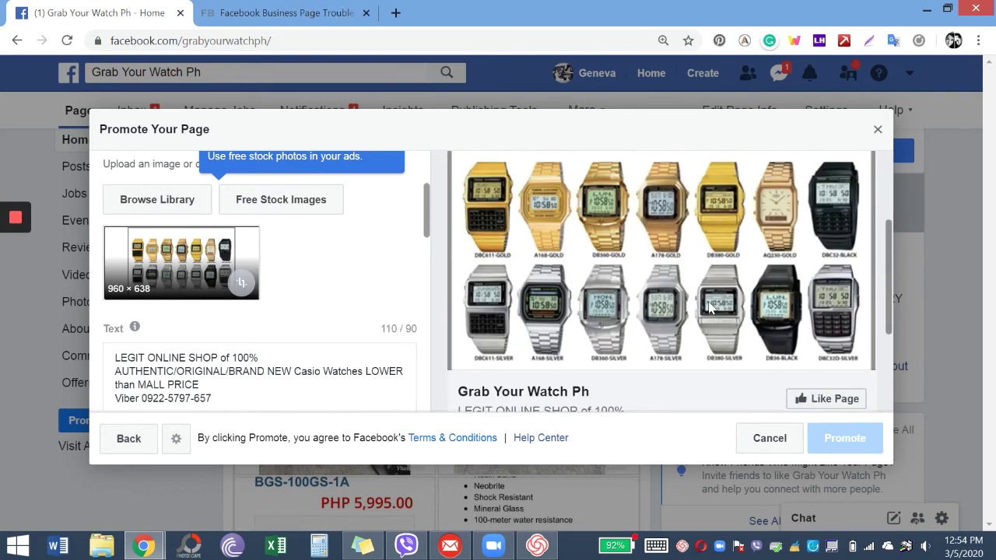
scroll(708, 307, "down", 3)
Replace the ad text's opening, up to "BRAND NEW", with "Brand New & Original".
mouse_move(208, 323)
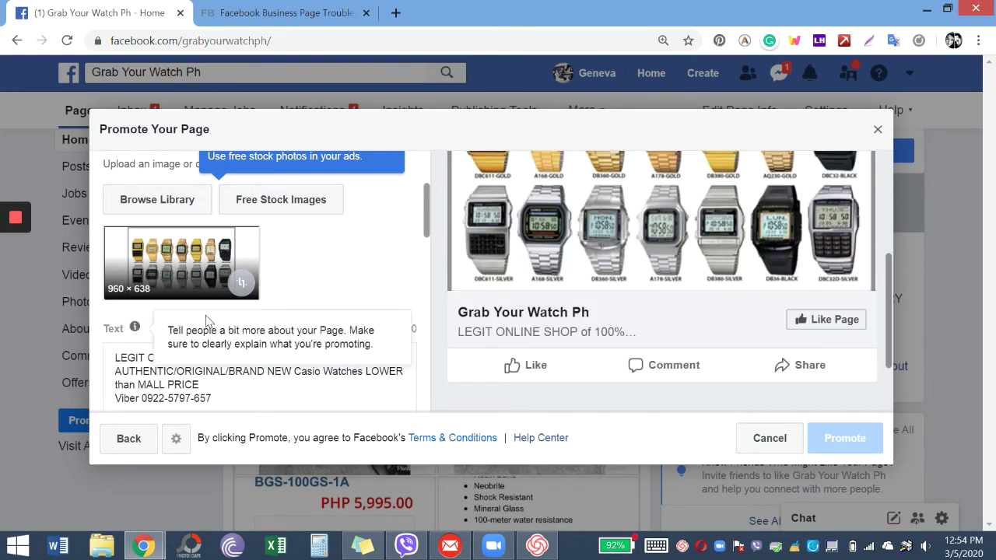
left_click(225, 399)
left_click(249, 358)
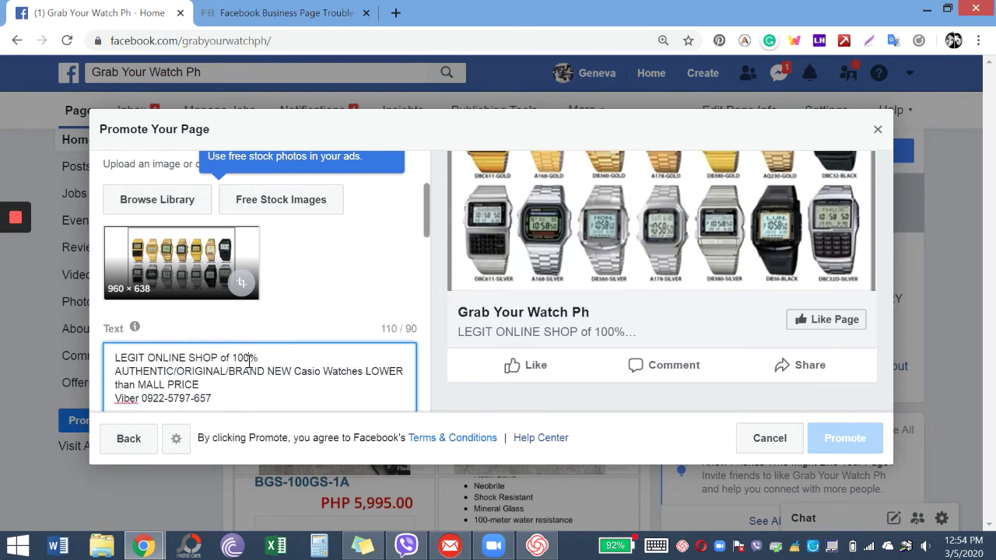
scroll(252, 366, "down", 1)
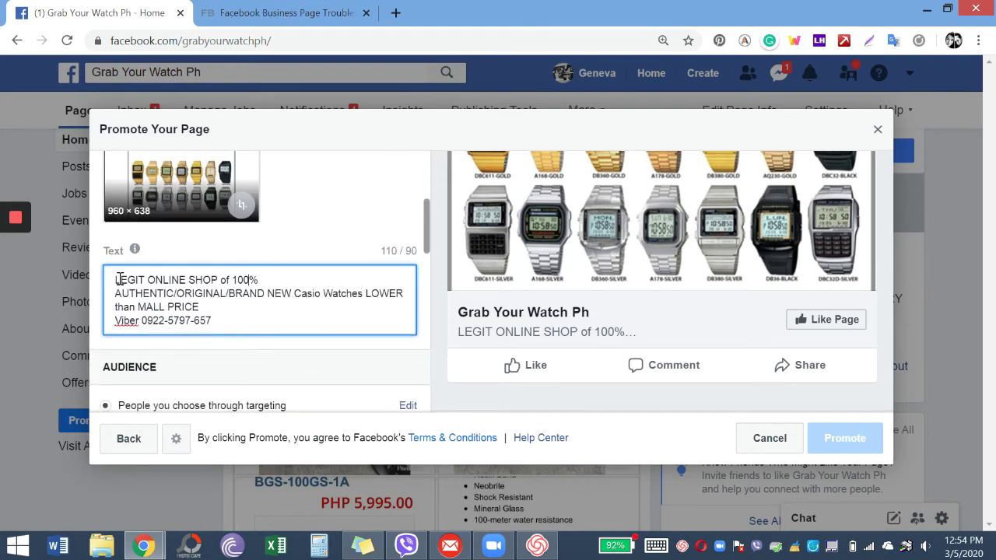
left_click_drag(115, 278, 291, 289)
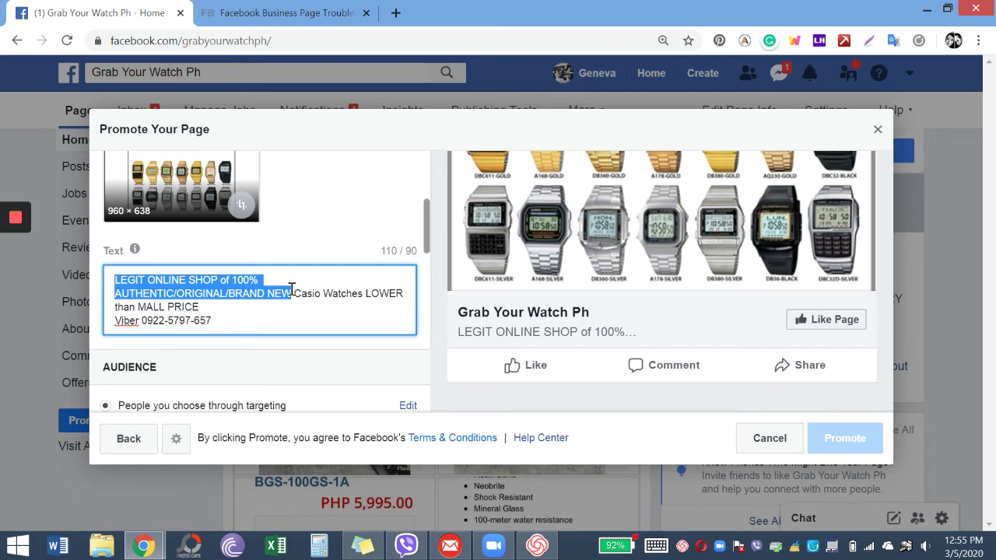
type("Original")
key("BackSpace")
key("BackSpace")
key("BackSpace")
key("BackSpace")
key("BackSpace")
key("BackSpace")
key("BackSpace")
key("BackSpace")
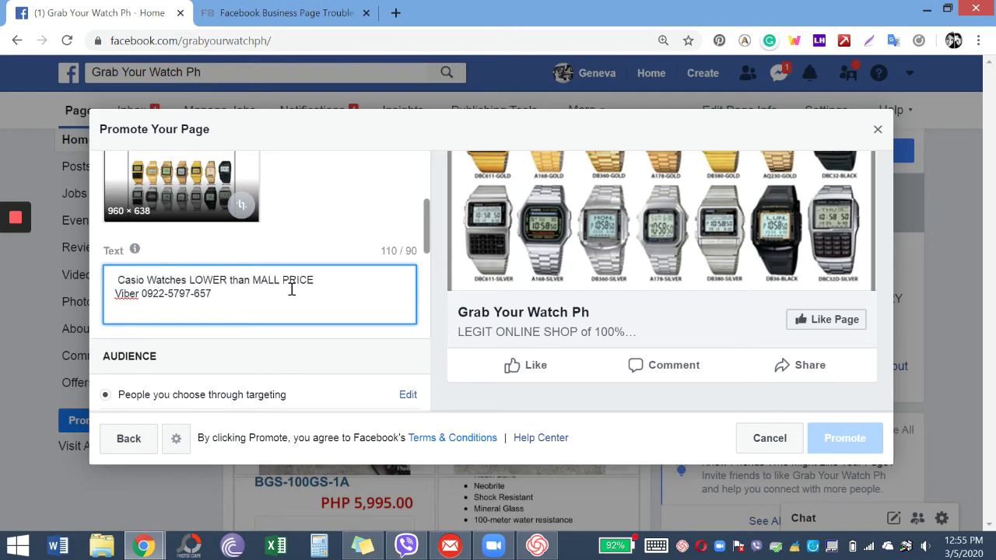
type("Brand New")
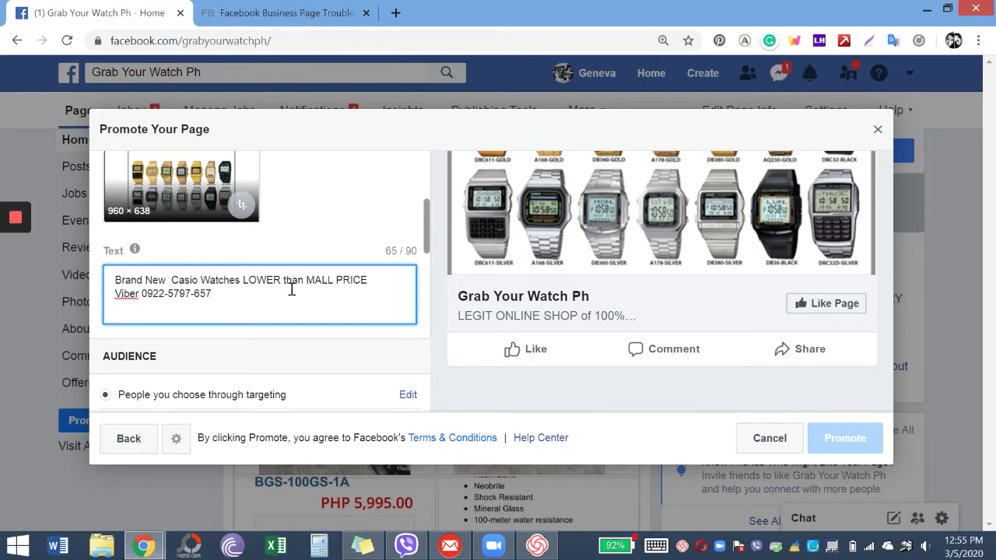
type("& Orig")
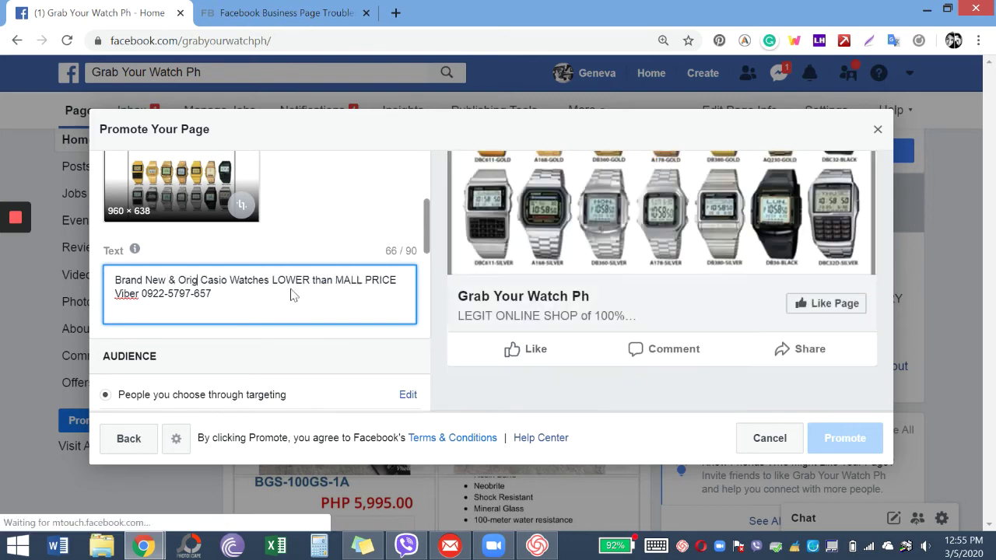
type("inal")
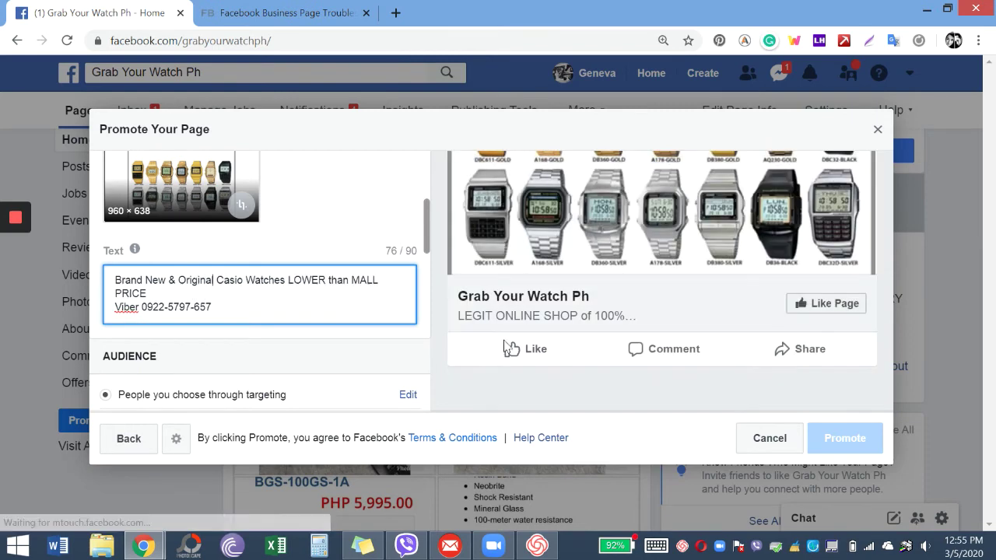
Replace the word "LOWER" with "CHEAPER" in the ad text.
scroll(552, 315, "up", 1)
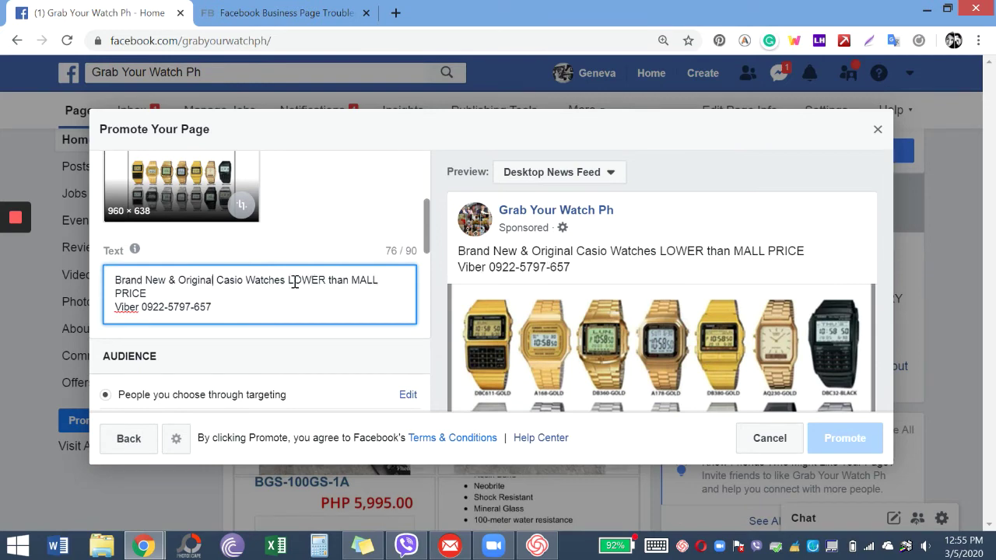
left_click_drag(287, 281, 328, 282)
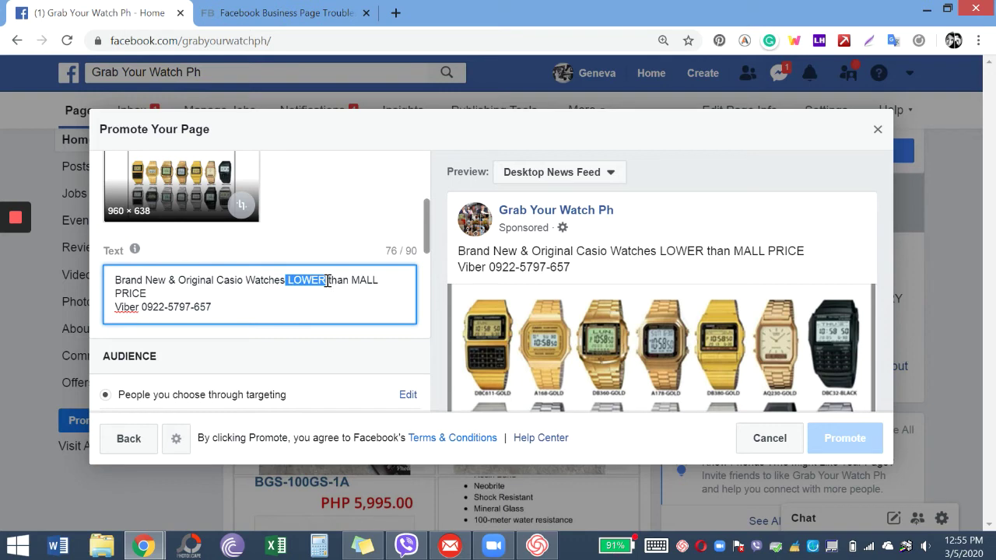
left_click(328, 282)
left_click_drag(328, 282, 289, 274)
key("BackSpace")
type("CHEAPER")
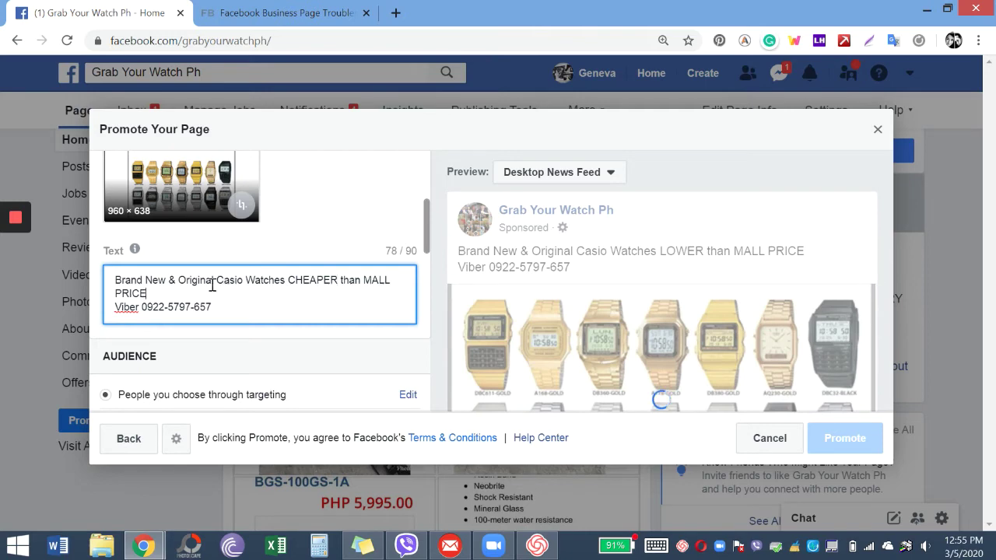
left_click(164, 295)
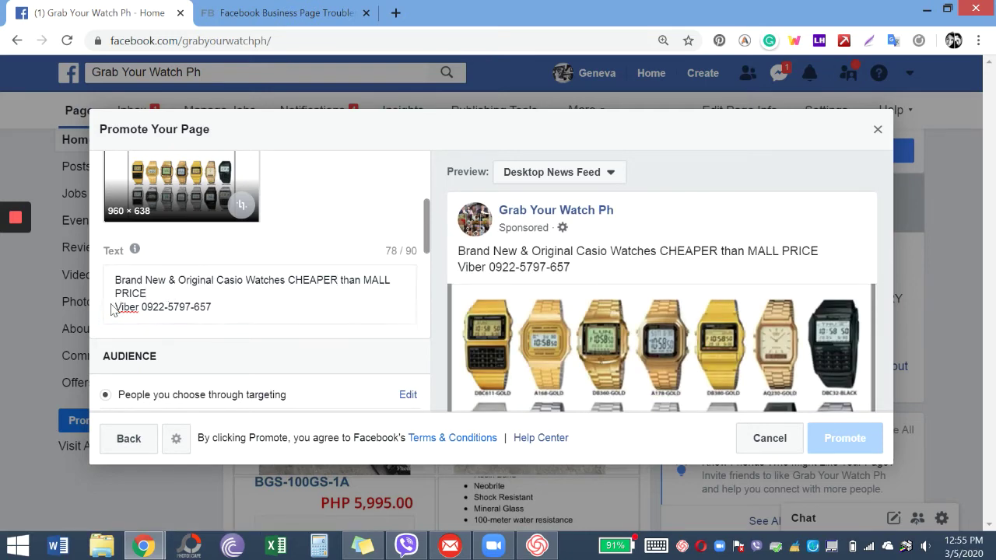
Insert "Text/" directly before "Viber" in the ad text's contact line.
left_click(118, 307)
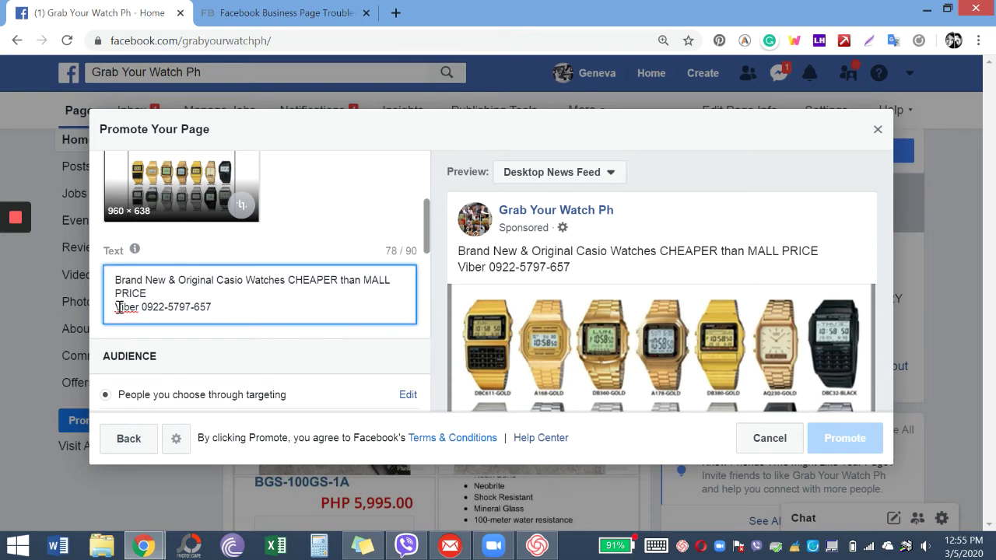
type("Te")
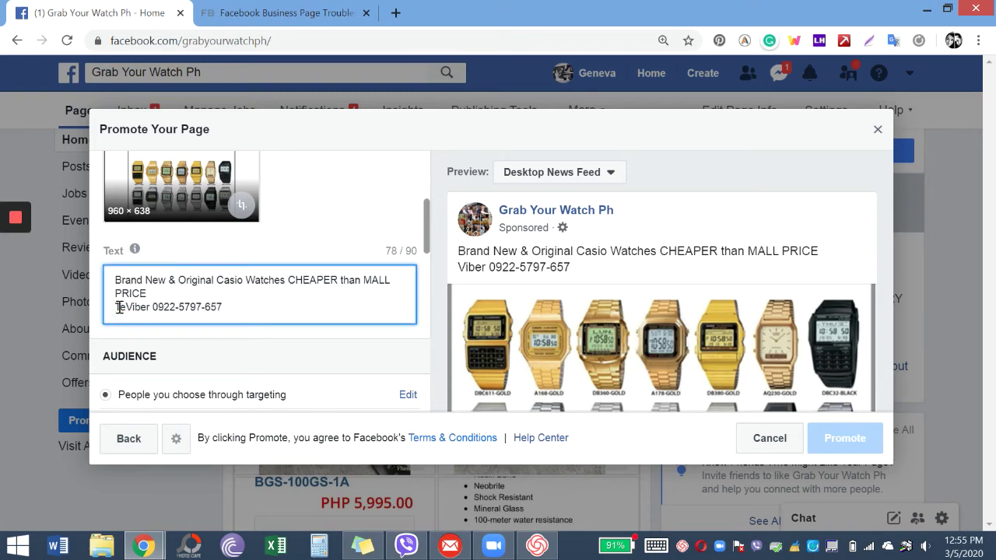
type("xt/")
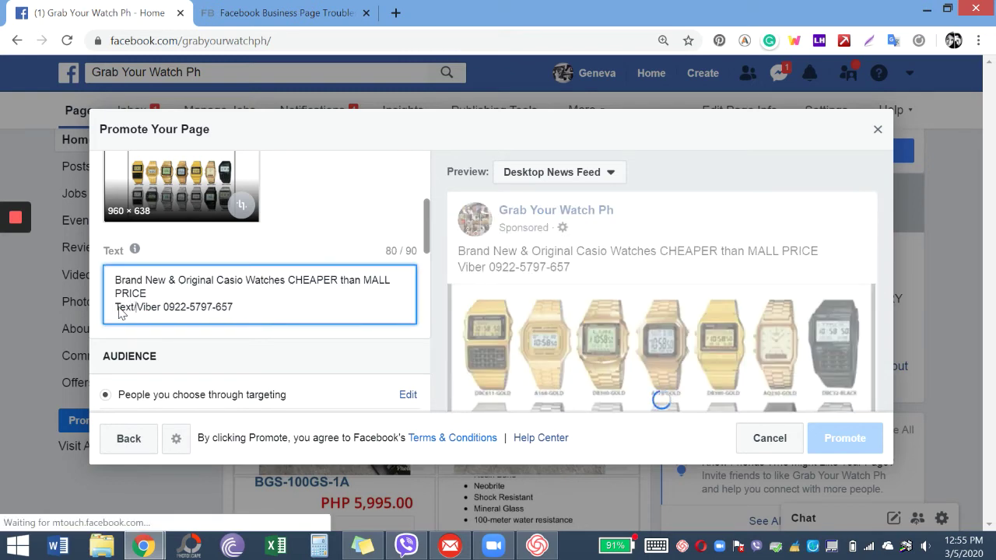
Insert "Call/" before "Viber" in the ad text and add ". Like our page to know more!" after "MALL PRICE".
type("Call/")
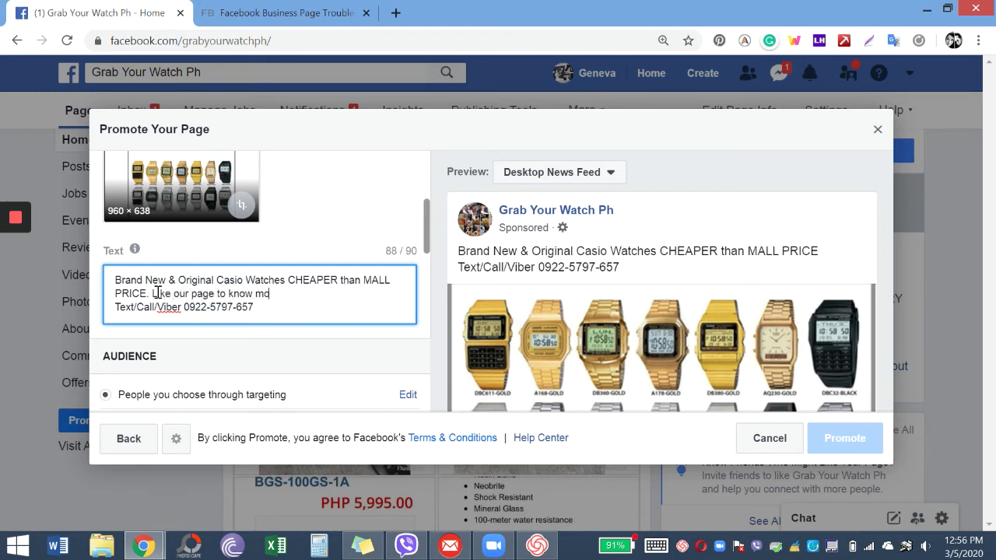
type("!")
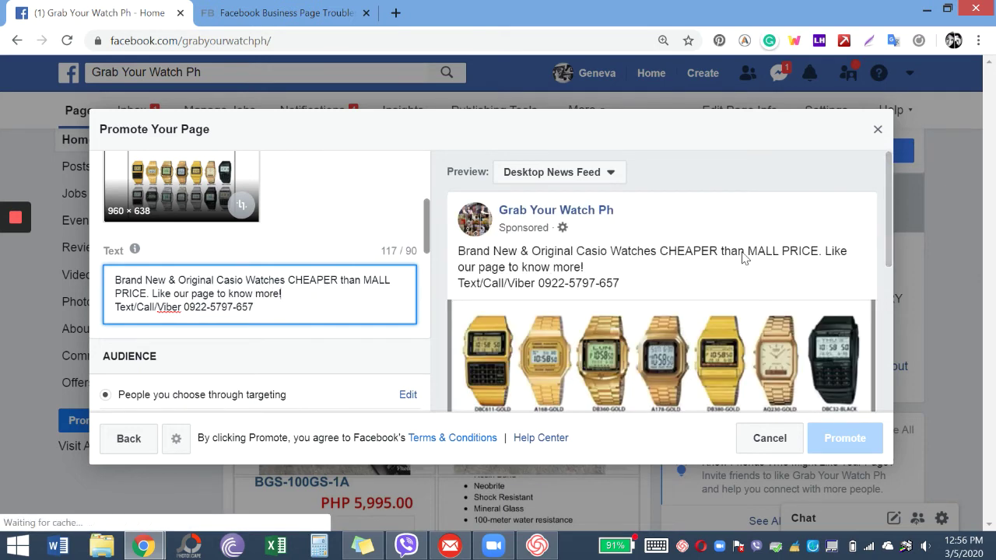
scroll(743, 257, "down", 5)
scroll(743, 258, "down", 1)
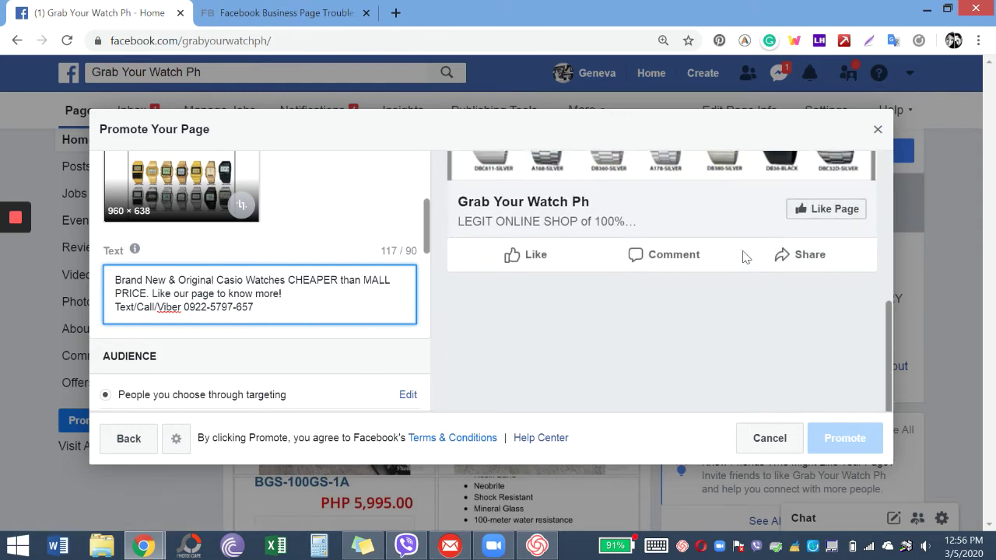
Open the audience chosen through targeting for editing and review its gender, age, location and interest settings.
scroll(296, 316, "down", 2)
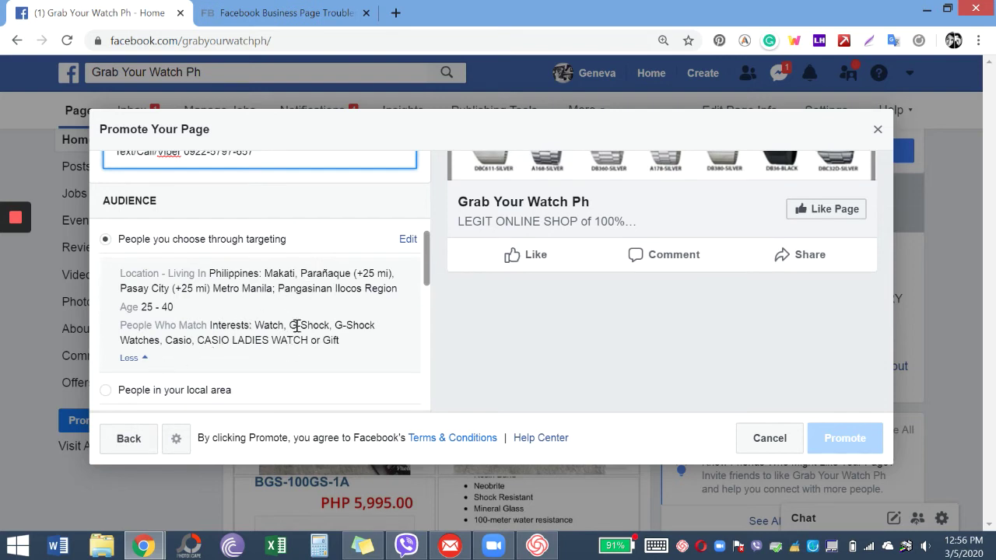
scroll(296, 330, "down", 2)
scroll(296, 330, "up", 1)
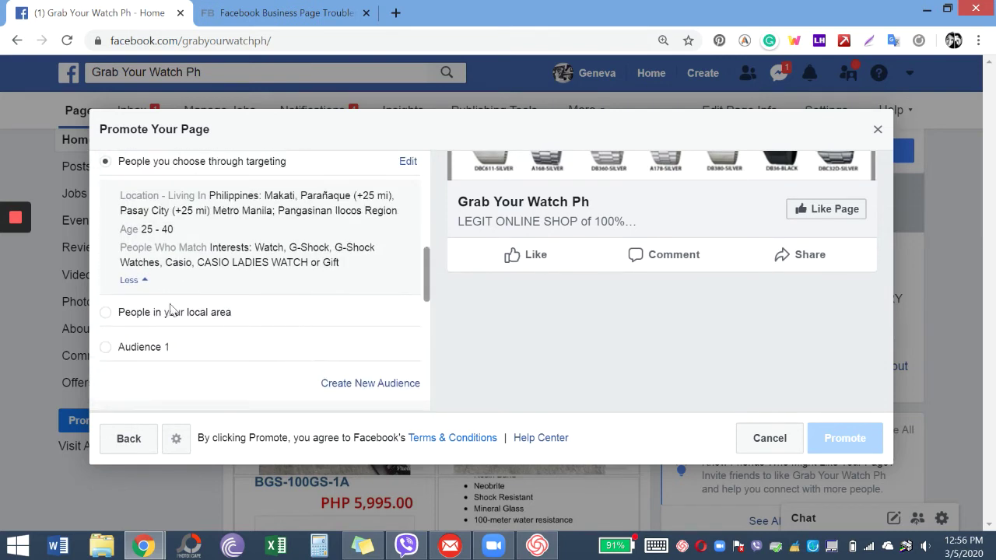
left_click(389, 214)
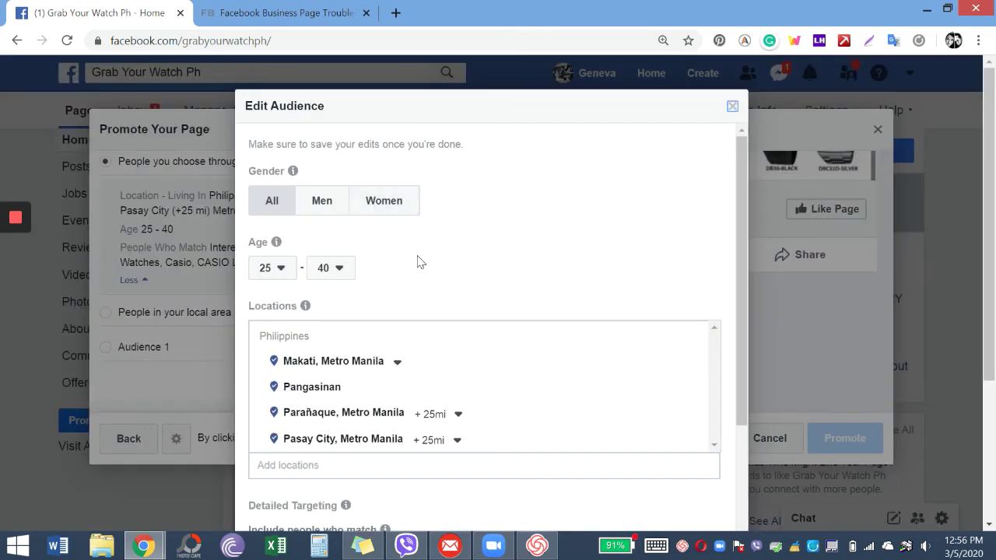
scroll(418, 261, "down", 3)
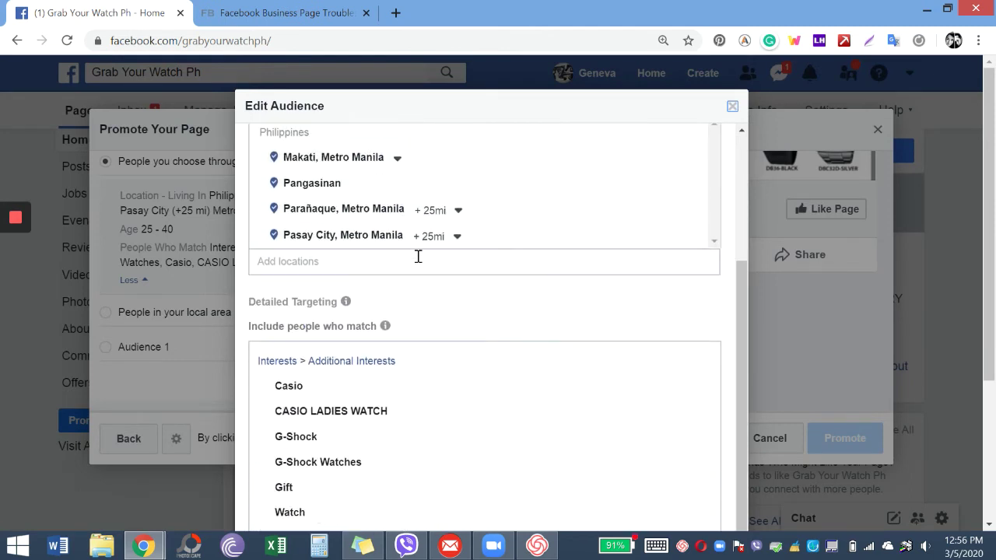
scroll(418, 257, "up", 3)
scroll(415, 259, "down", 4)
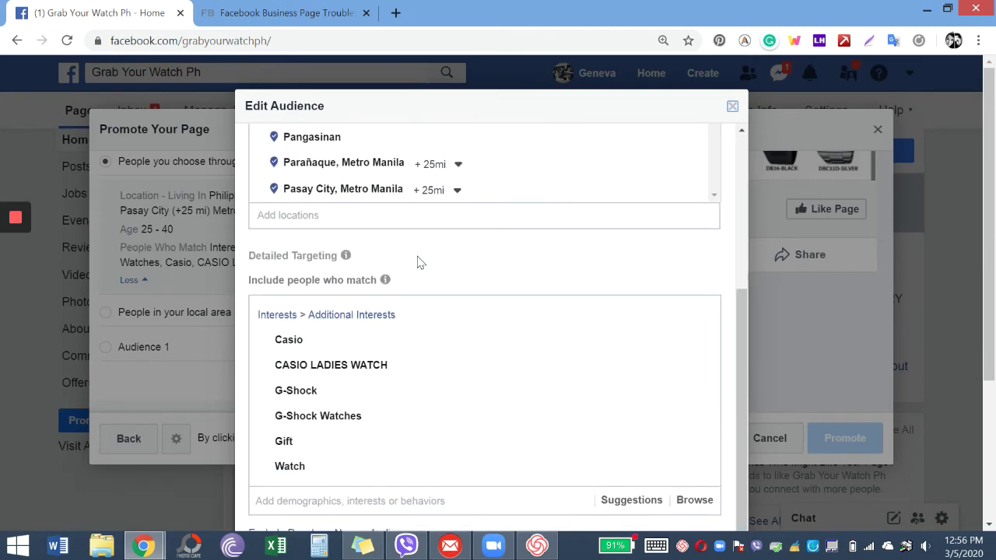
mouse_move(483, 340)
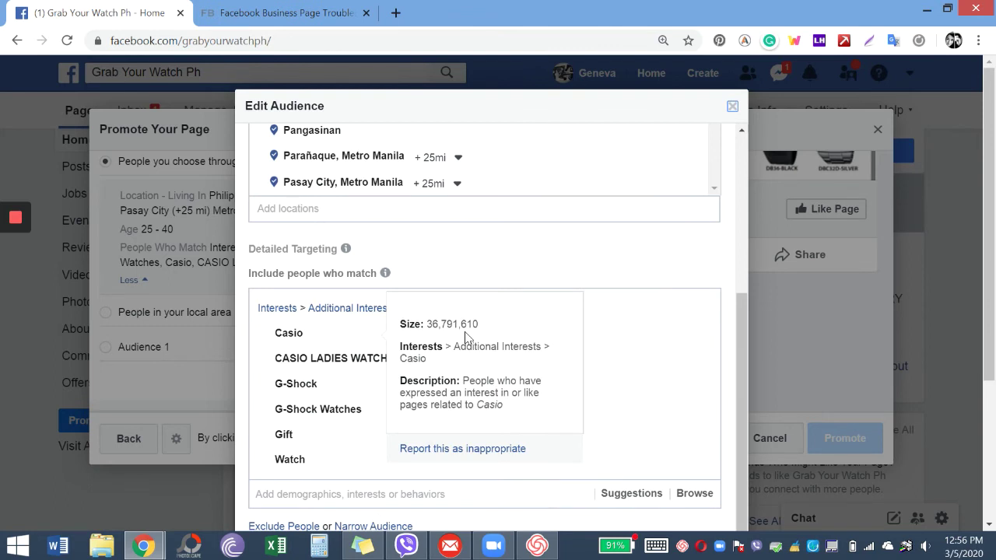
scroll(378, 233, "up", 4)
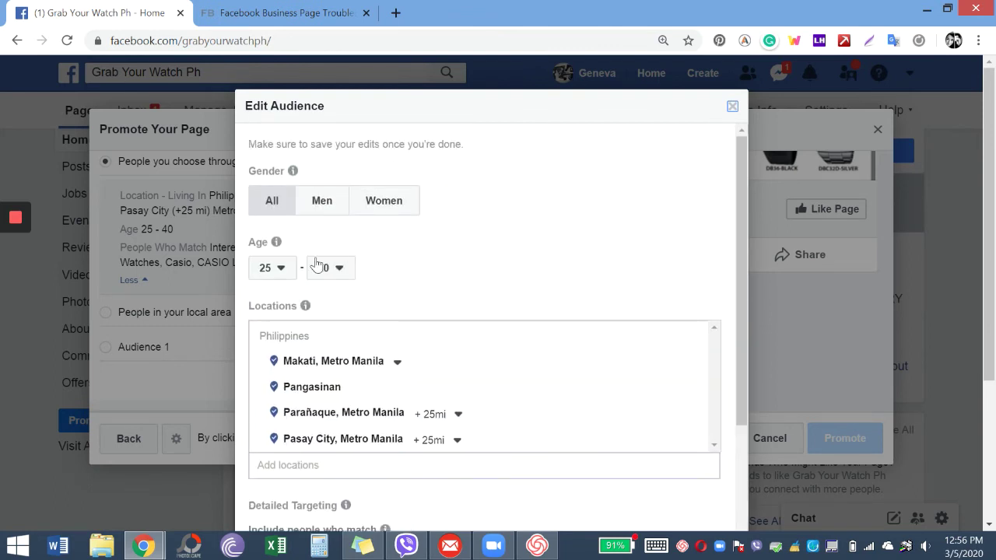
left_click(282, 270)
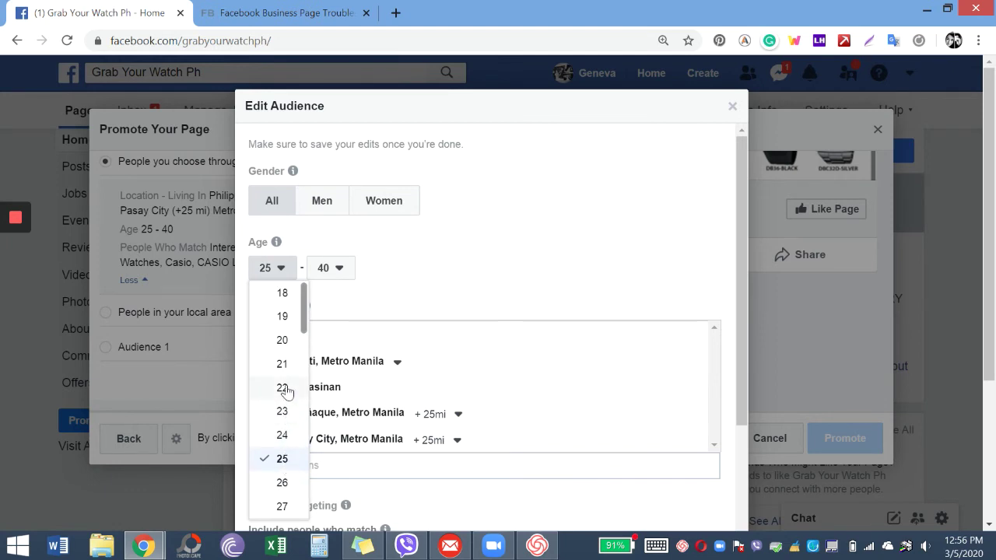
left_click(283, 293)
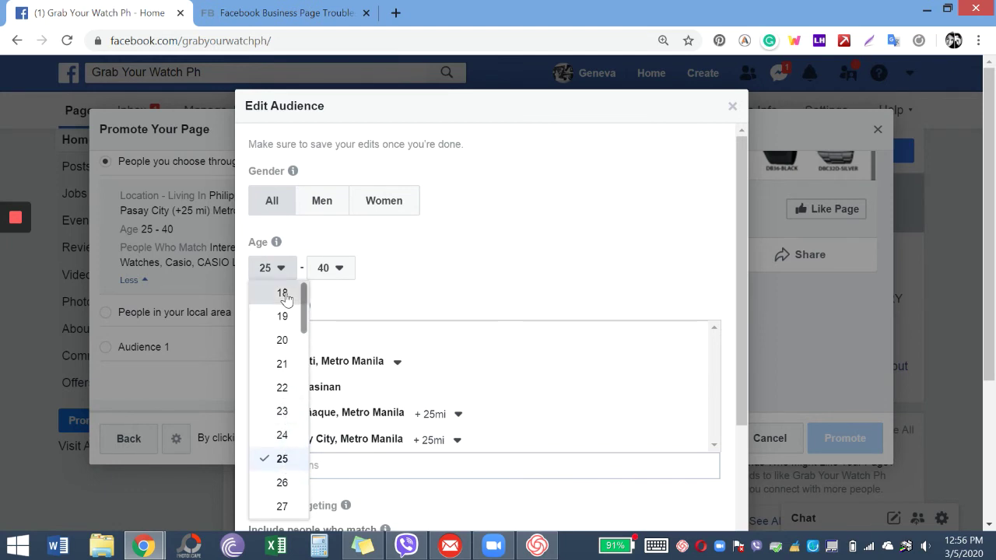
left_click(325, 269)
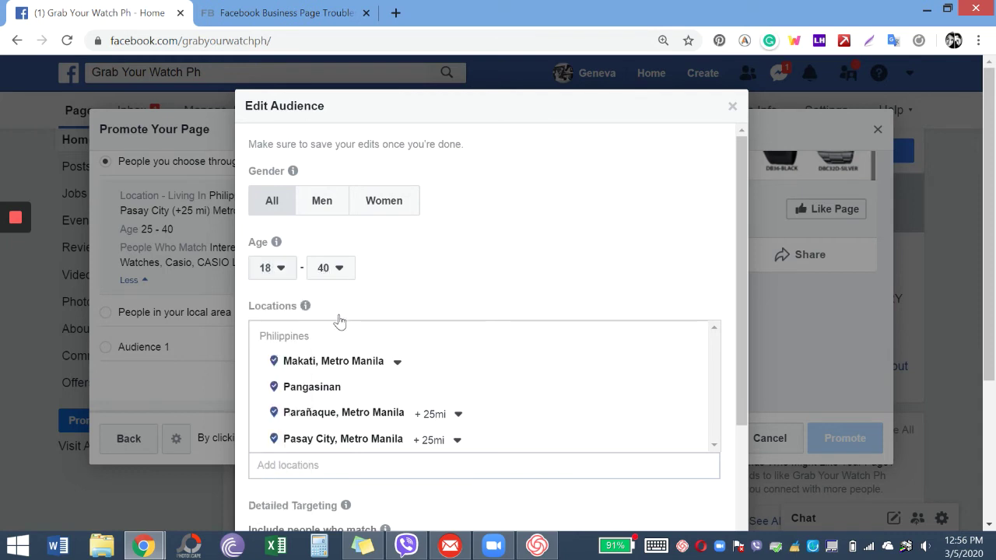
scroll(341, 393, "down", 2)
scroll(346, 440, "up", 3)
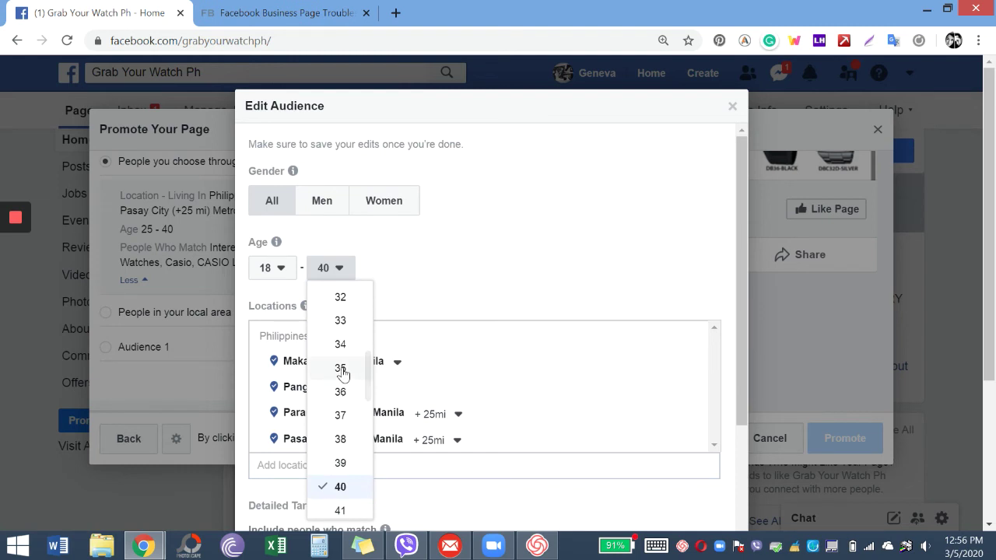
left_click(339, 373)
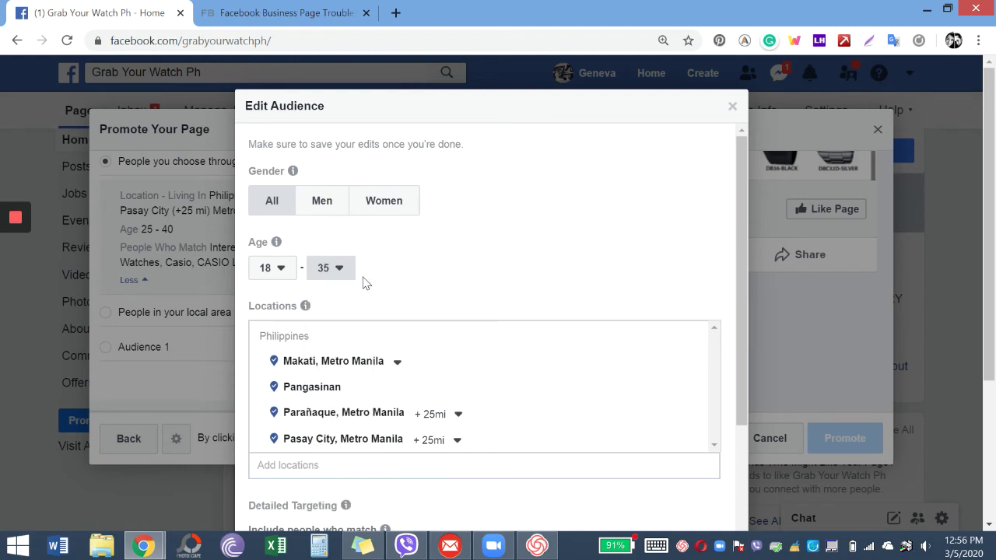
scroll(365, 278, "down", 2)
scroll(366, 279, "down", 2)
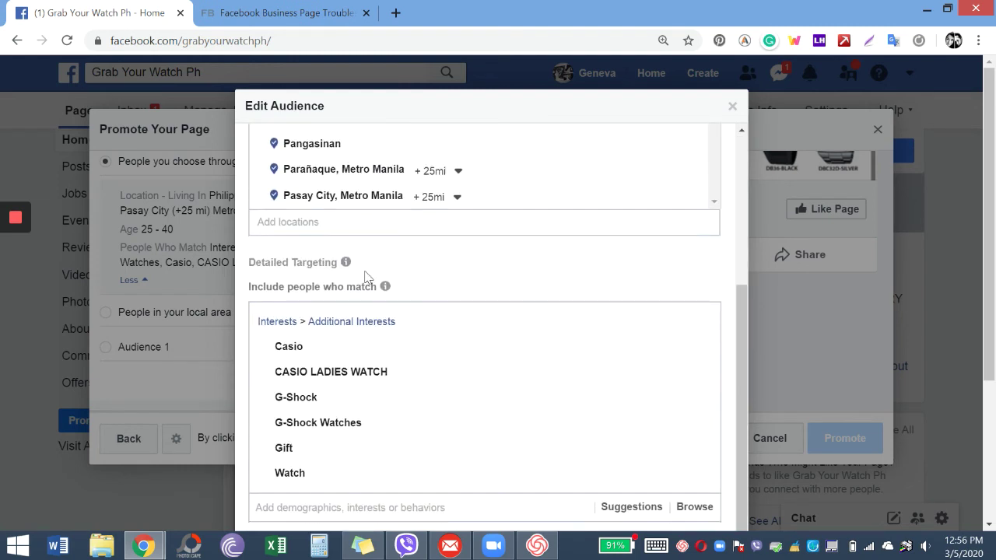
mouse_move(537, 400)
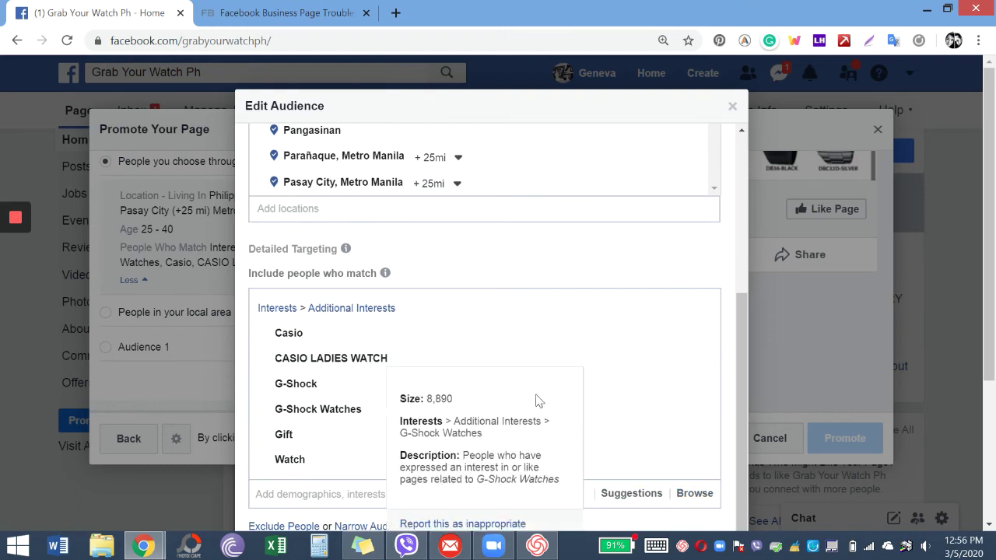
scroll(660, 271, "up", 3)
scroll(660, 271, "down", 3)
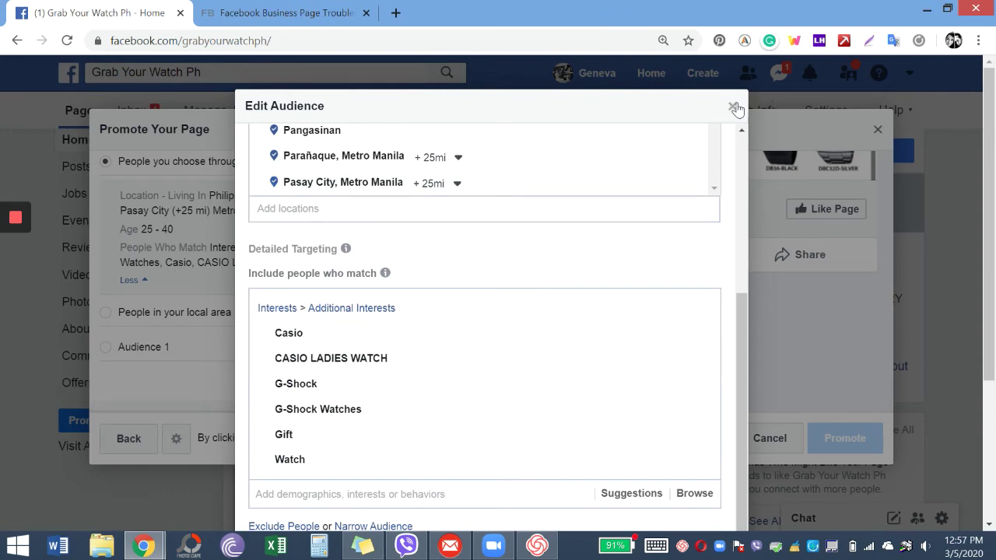
key("Escape")
Reopen the targeted audience for editing and set its age range to 18–35.
scroll(185, 278, "down", 1)
scroll(182, 265, "up", 1)
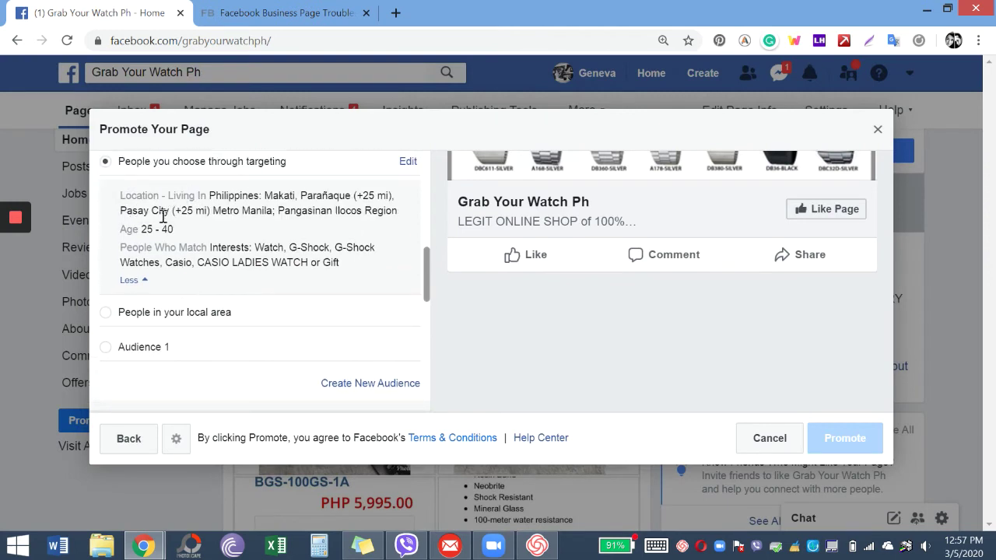
left_click(406, 162)
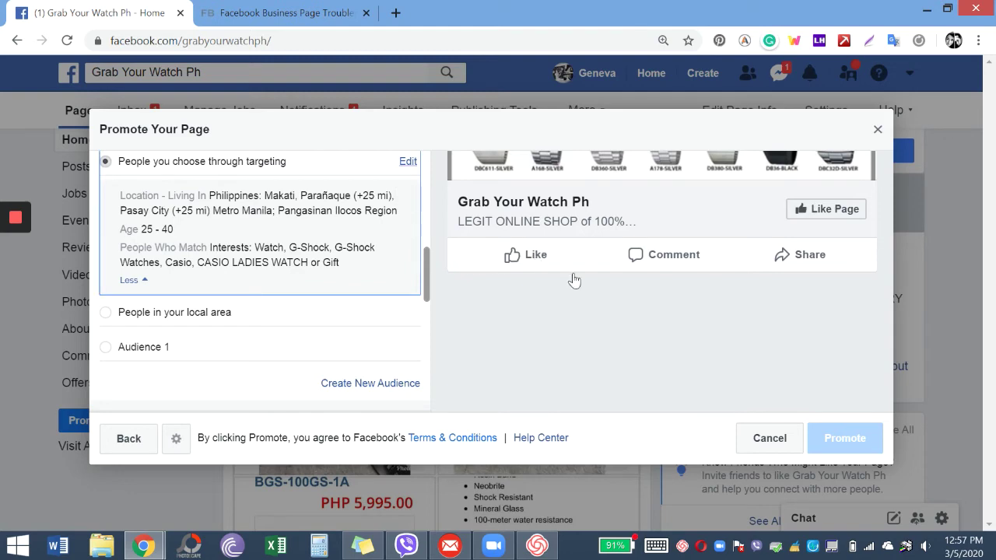
scroll(574, 280, "down", 2)
scroll(576, 282, "down", 3)
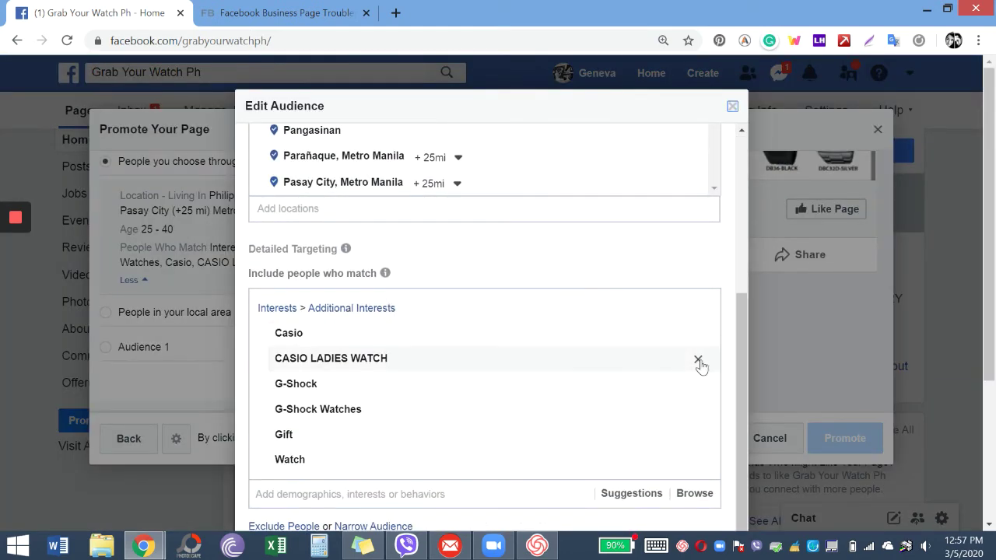
scroll(700, 387, "up", 4)
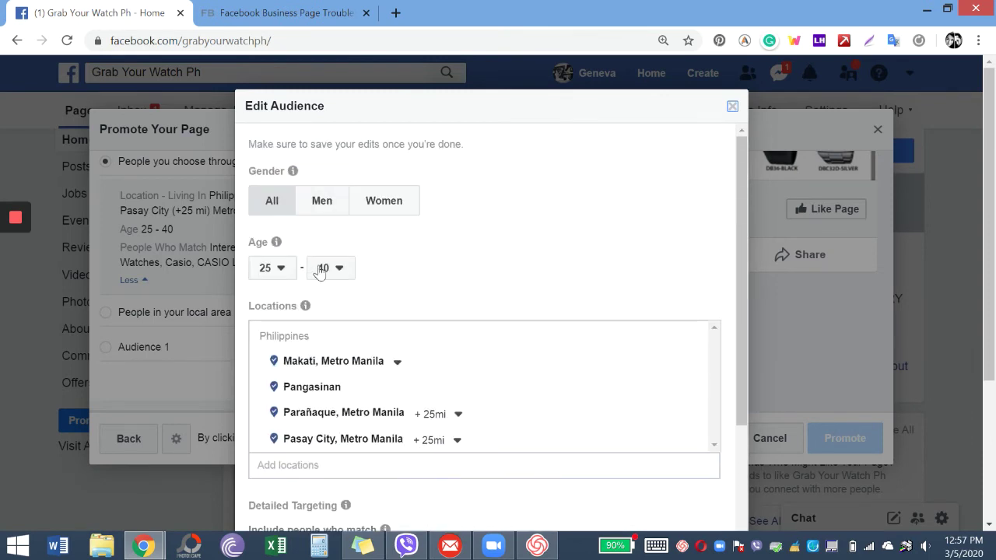
left_click(319, 269)
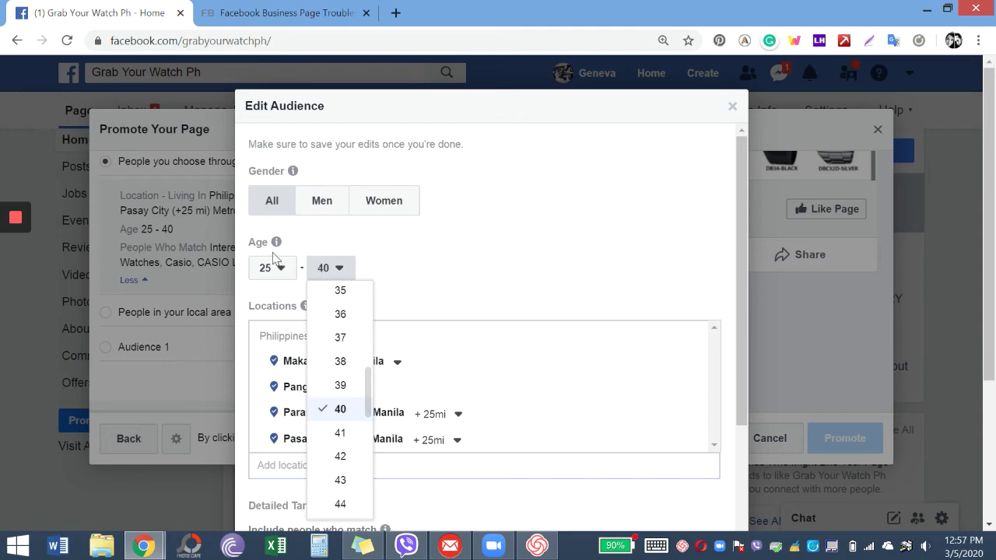
left_click(274, 267)
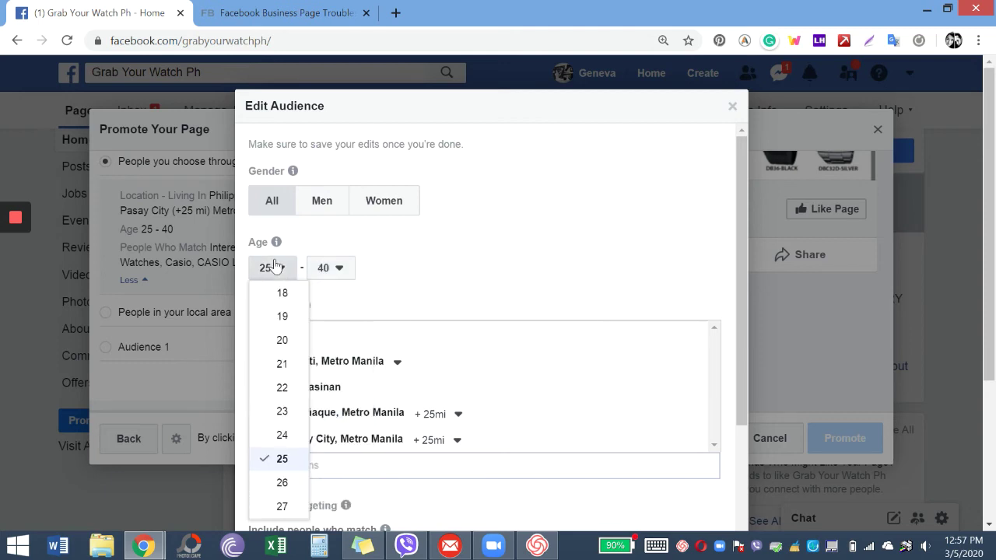
left_click(292, 293)
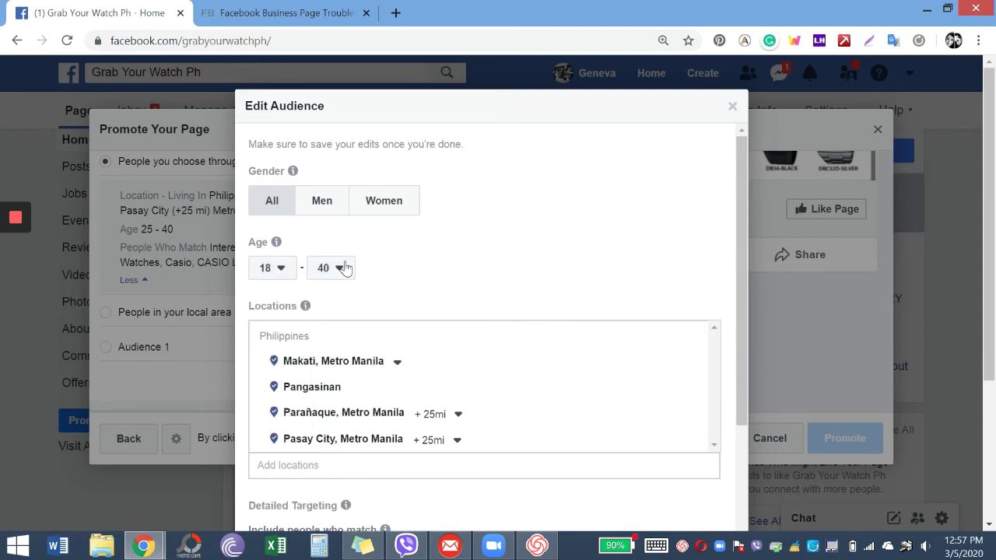
left_click(345, 268)
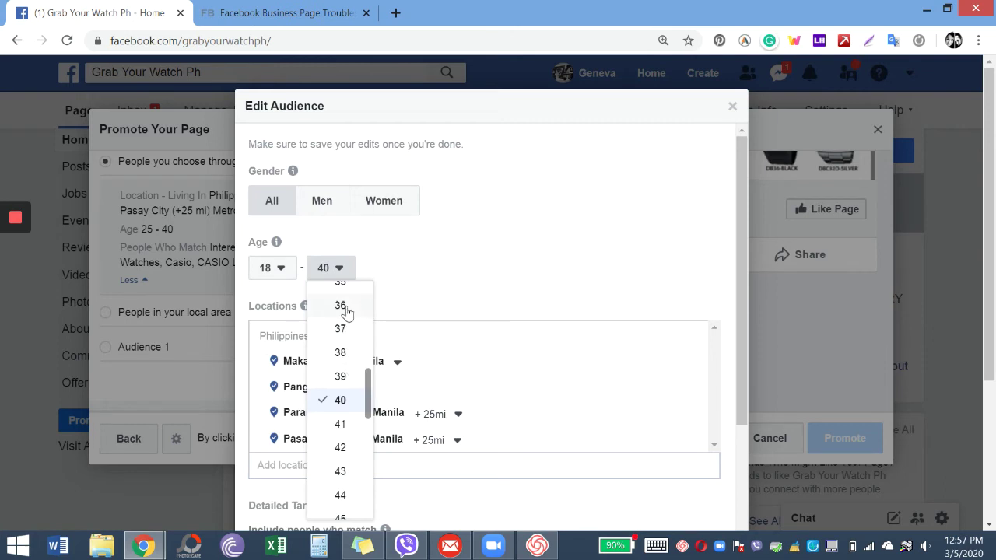
scroll(346, 309, "up", 1)
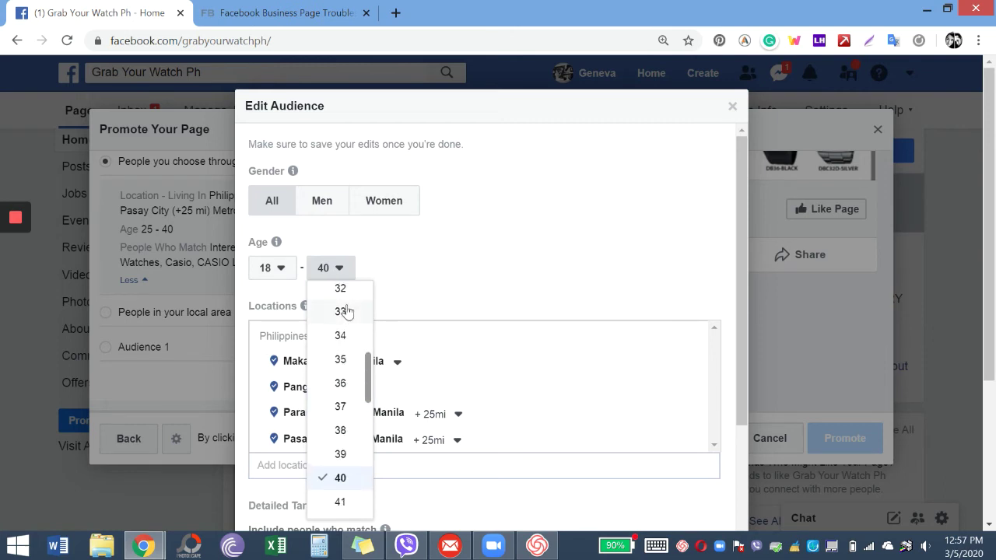
left_click(342, 361)
Add the city Manila, Metro Manila, Philippines to the audience's locations.
scroll(346, 342, "down", 3)
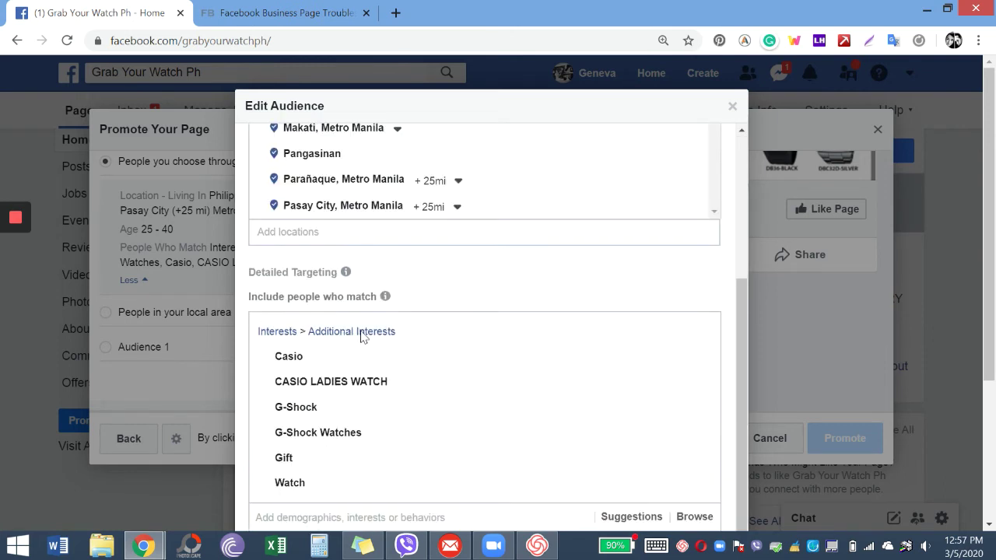
scroll(361, 337, "down", 1)
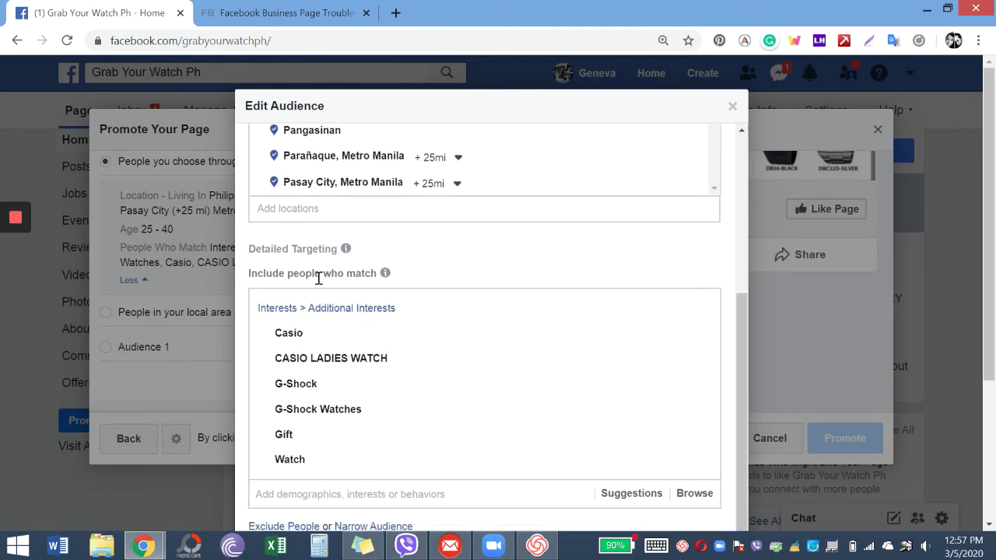
mouse_move(345, 252)
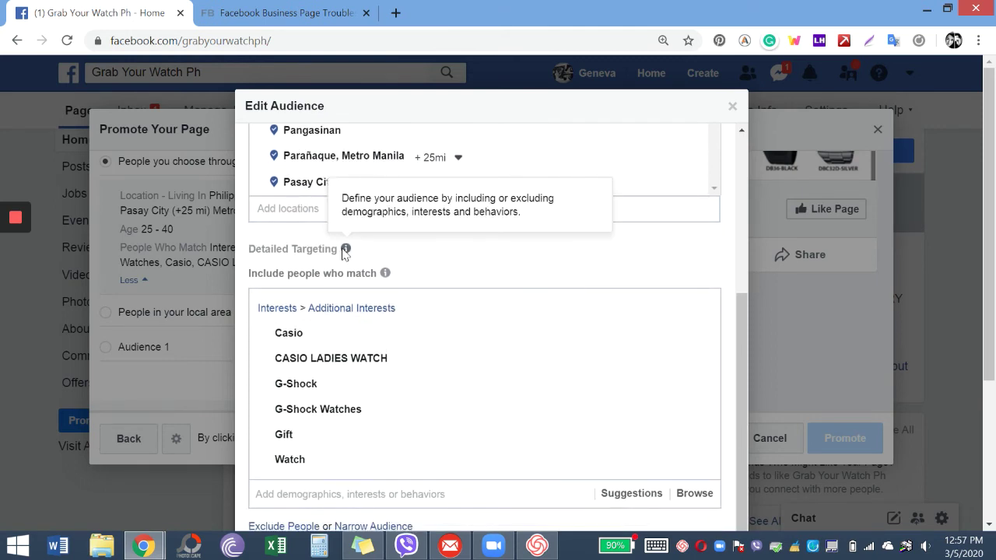
left_click(317, 208)
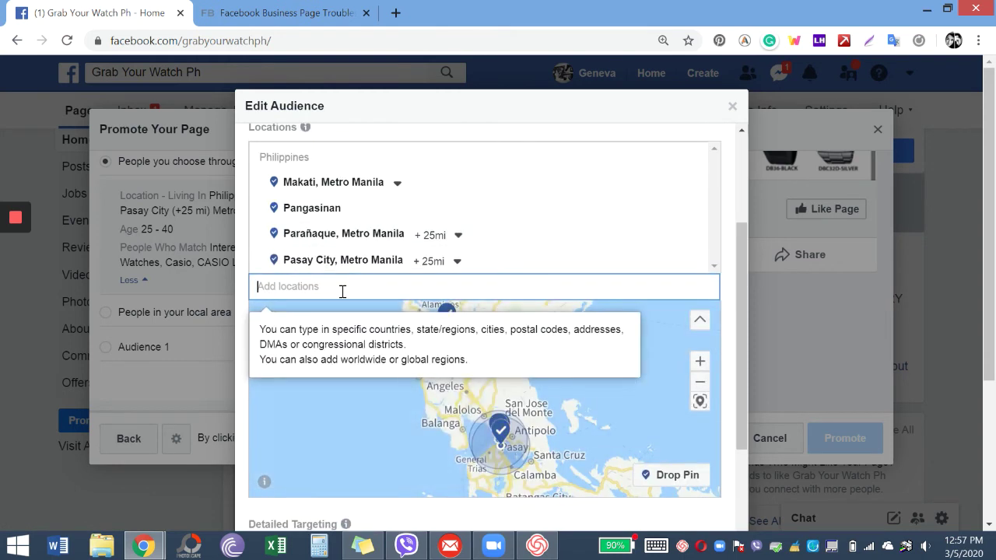
type("manila")
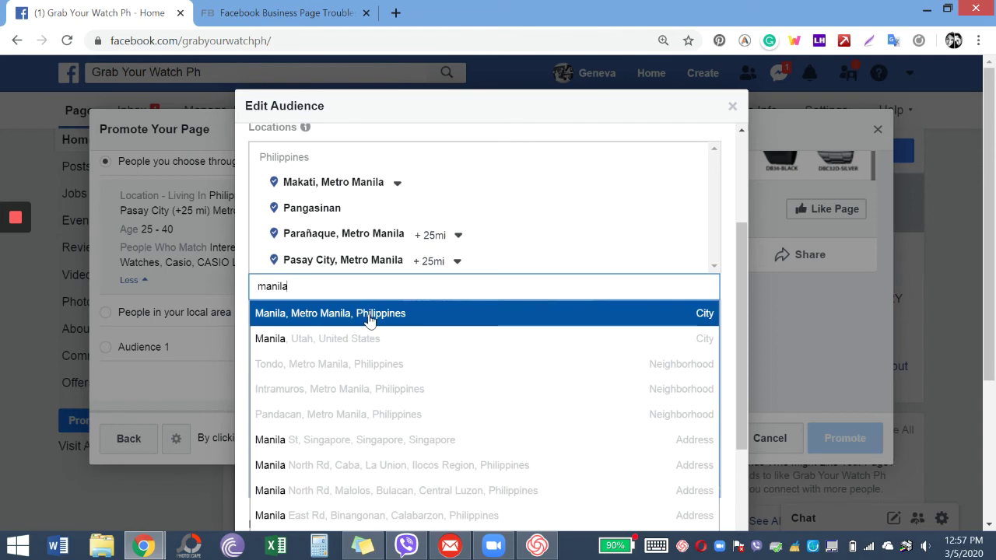
left_click(370, 315)
Check the potential audience size and save the audience changes.
scroll(563, 371, "down", 6)
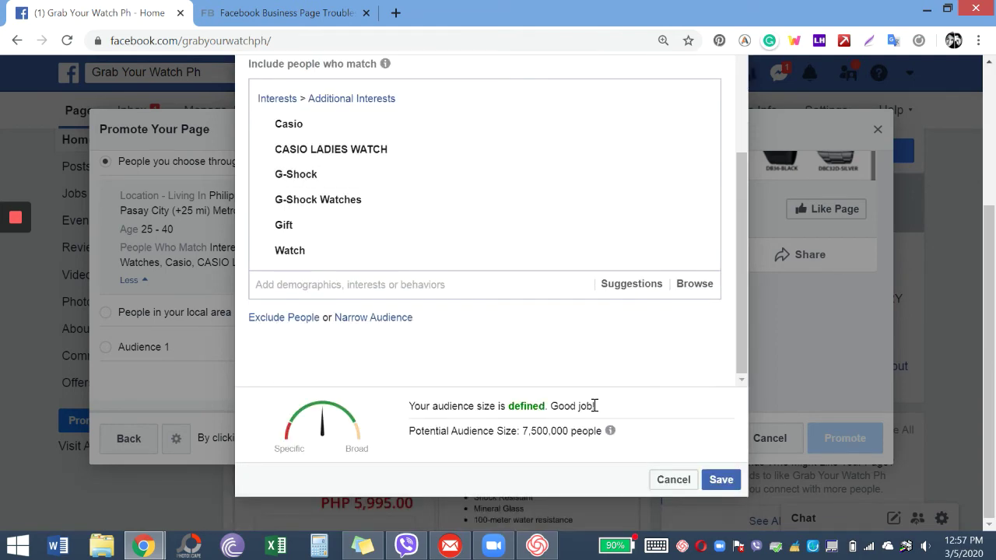
scroll(594, 406, "up", 1)
scroll(597, 412, "down", 1)
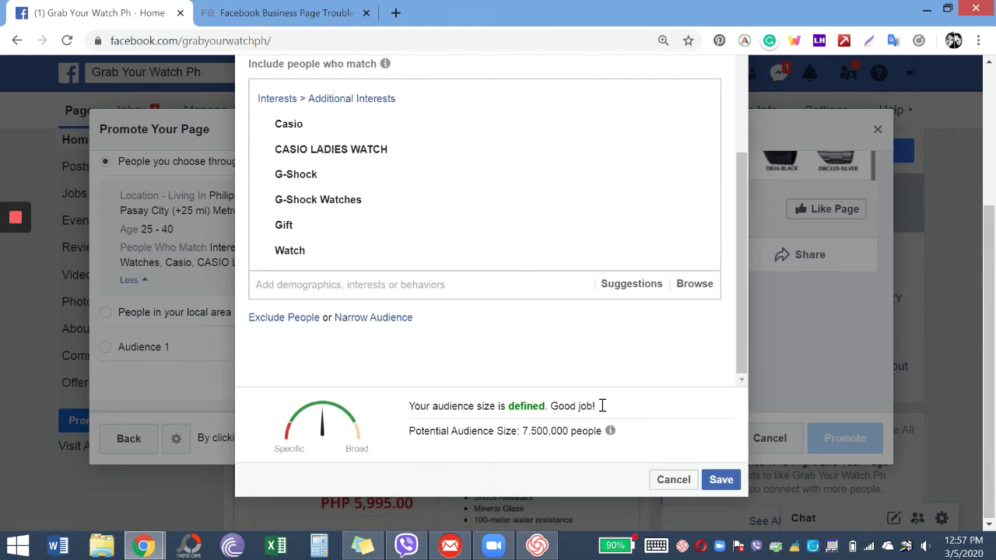
left_click(722, 480)
scroll(292, 325, "down", 3)
scroll(256, 296, "up", 3)
scroll(165, 247, "down", 3)
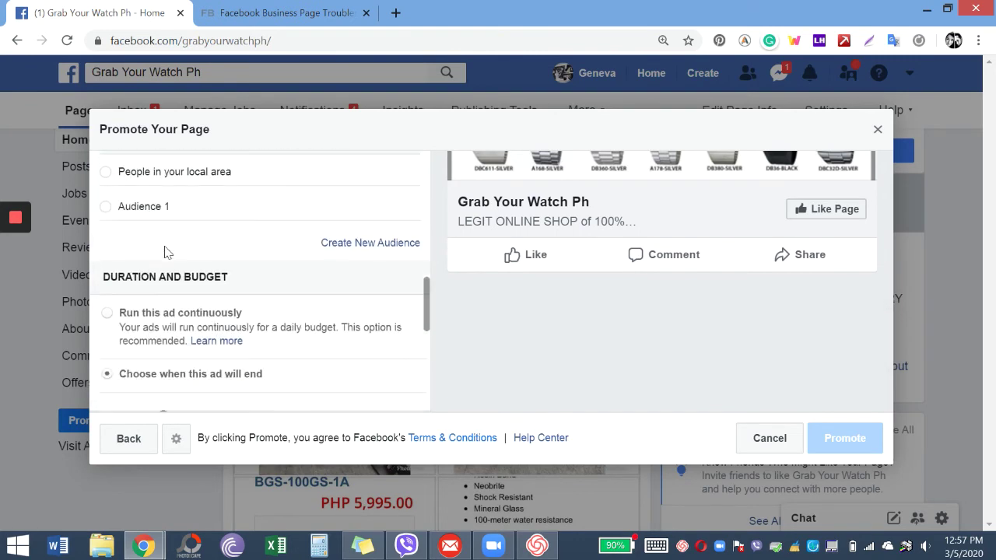
Try the option to run the ad continuously, and return to choosing when the ad will end.
scroll(166, 252, "down", 2)
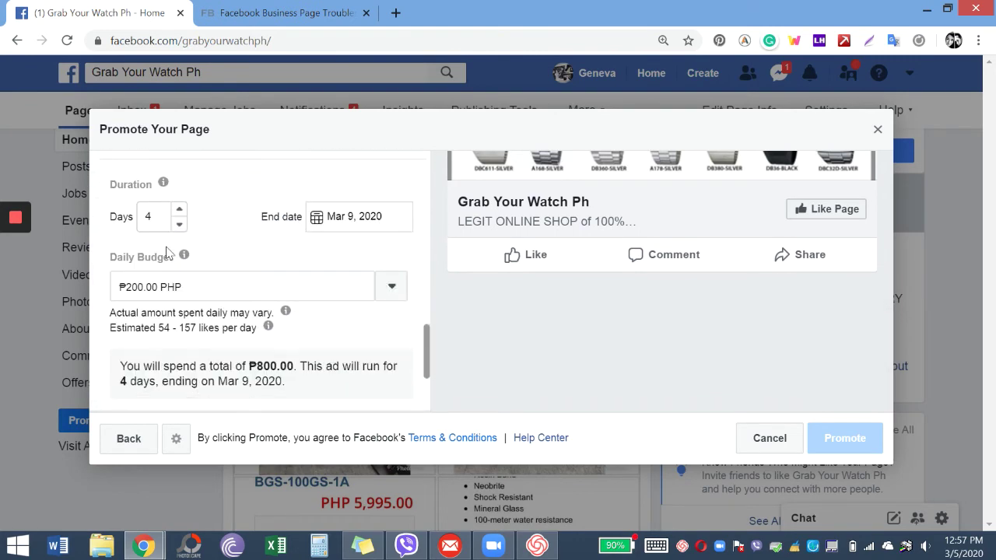
scroll(165, 254, "up", 2)
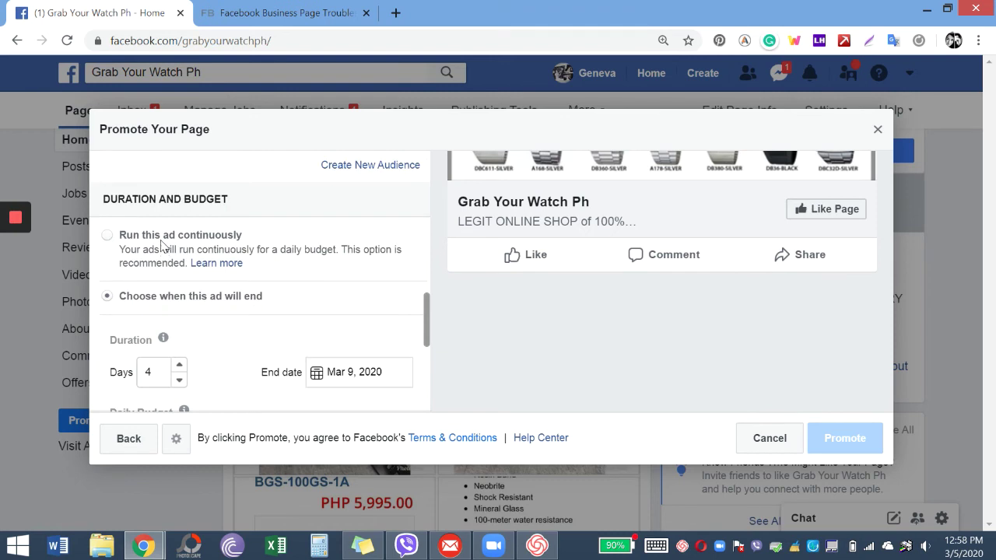
left_click(161, 243)
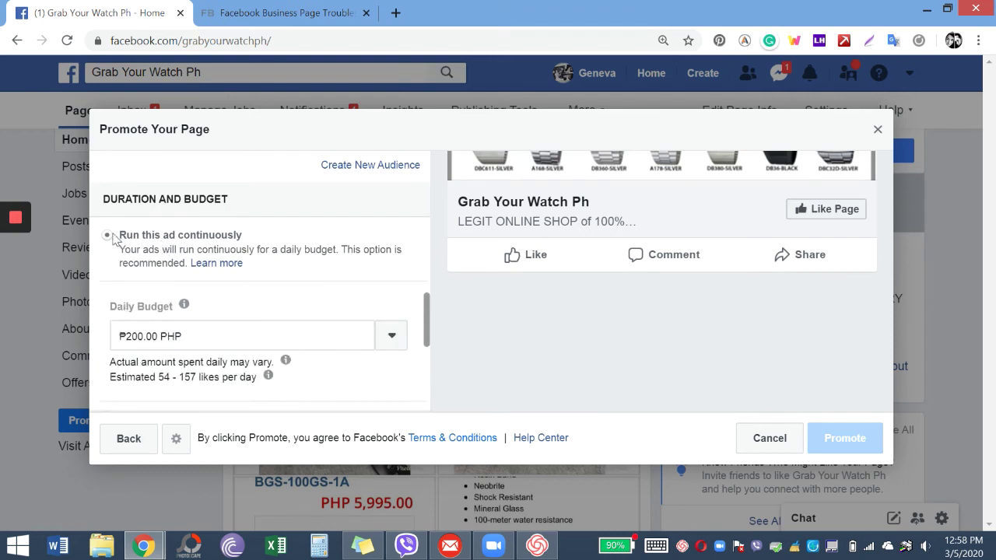
scroll(178, 282, "down", 1)
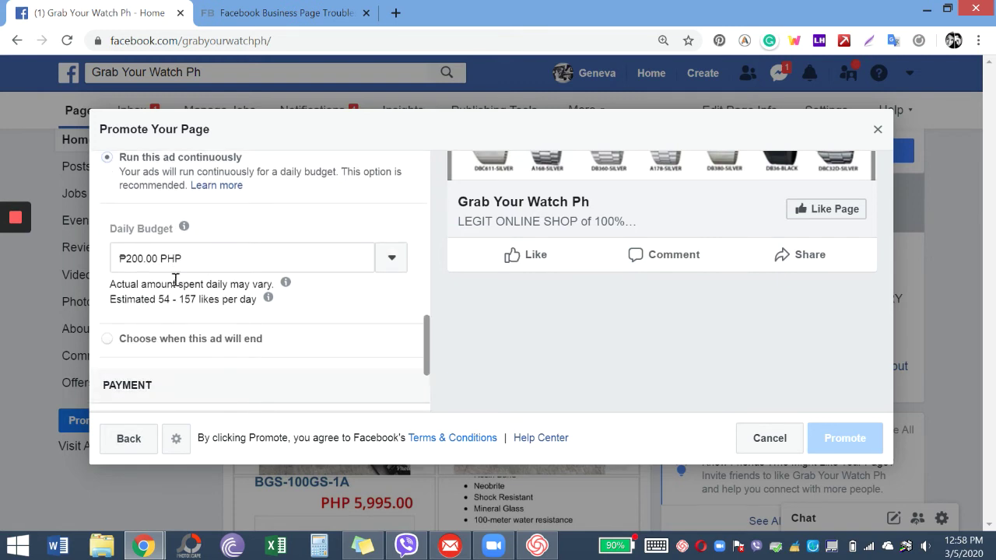
left_click(162, 334)
Set the ad's daily budget to ₱100.00 PHP.
scroll(212, 313, "down", 2)
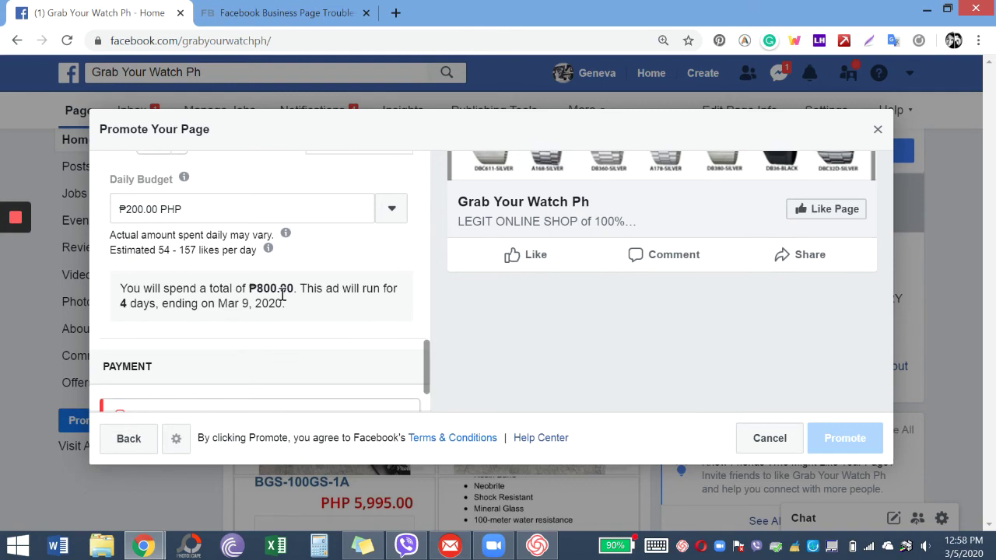
scroll(283, 296, "up", 2)
scroll(204, 296, "down", 1)
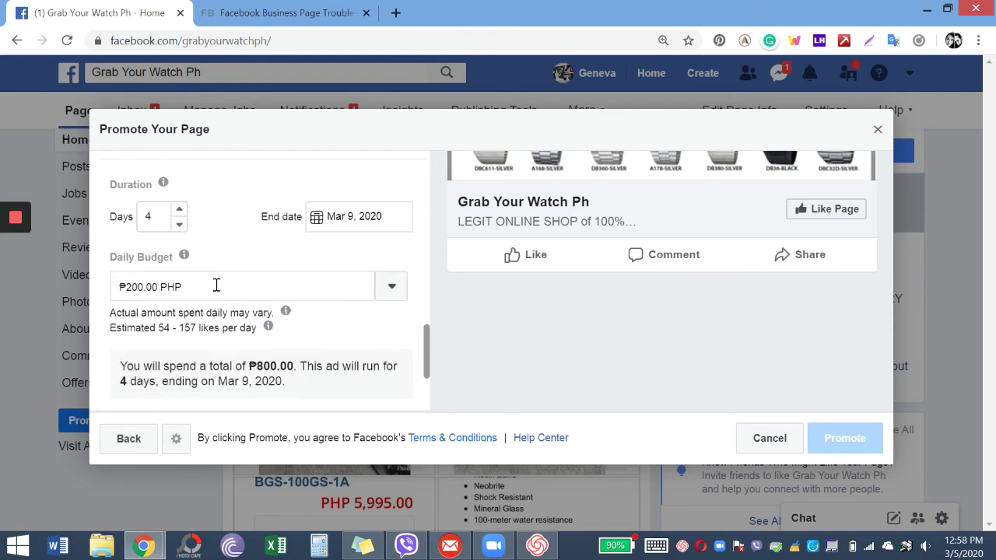
left_click(393, 288)
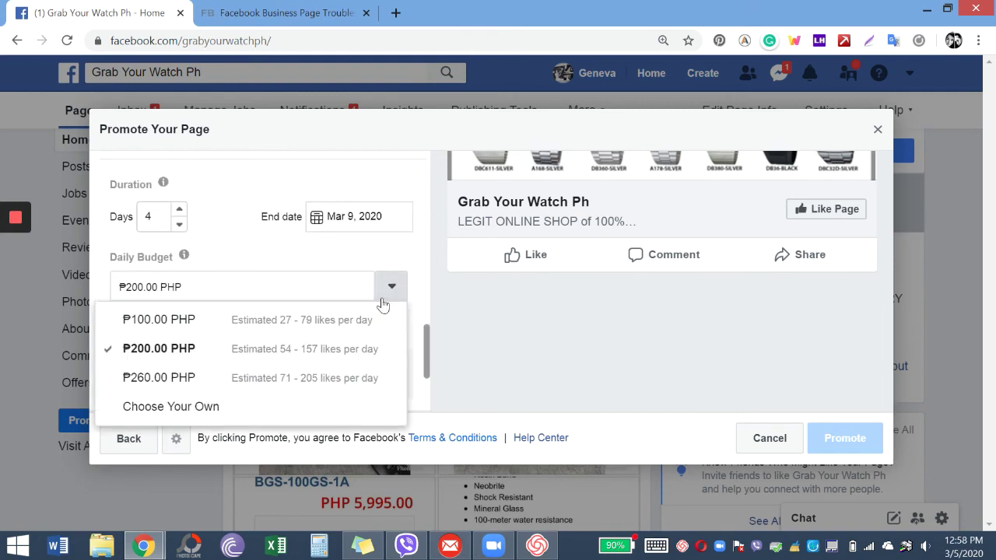
left_click(355, 331)
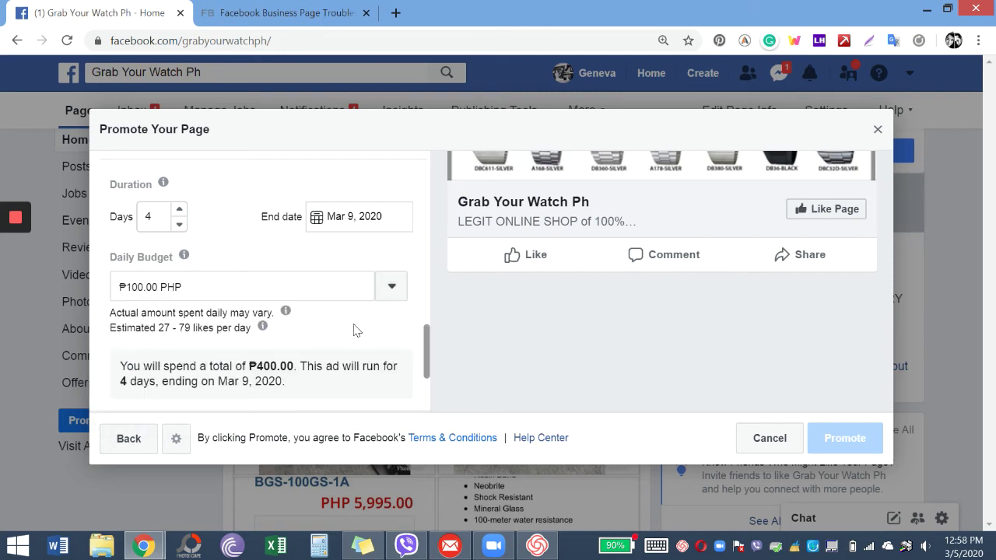
Shorten the ad's duration to 1 day, ending on Mar 6, 2020.
scroll(355, 331, "down", 1)
scroll(355, 330, "up", 2)
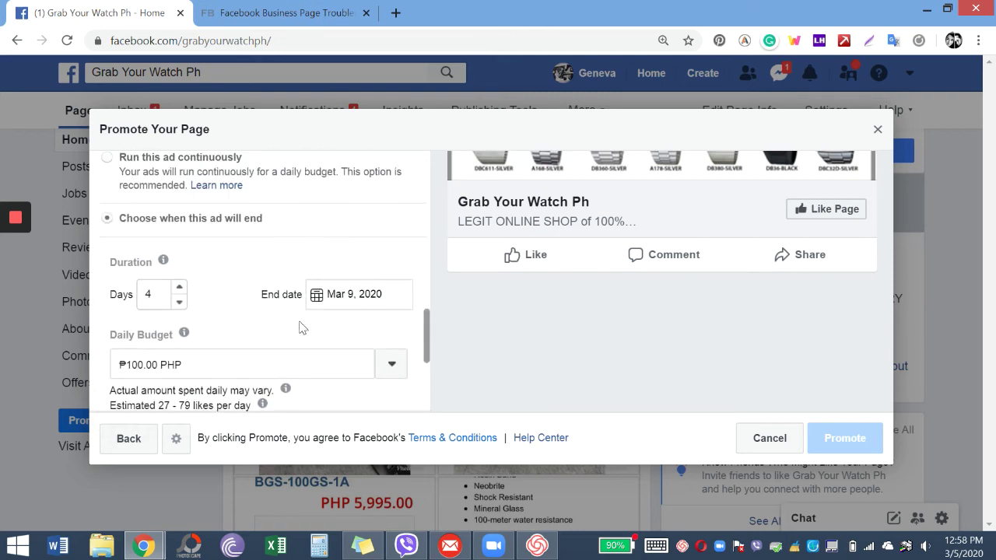
left_click(179, 304)
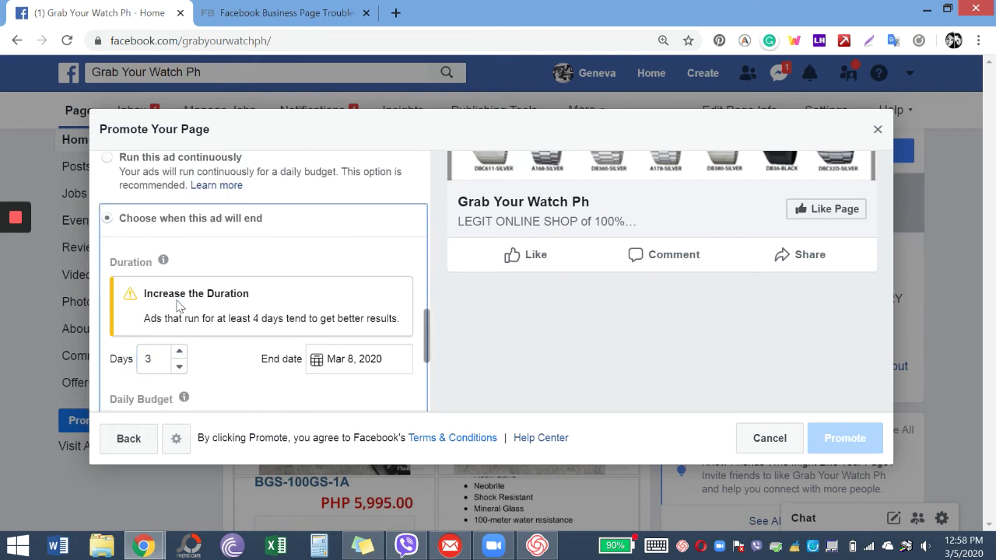
scroll(177, 305, "down", 1)
left_click(180, 289)
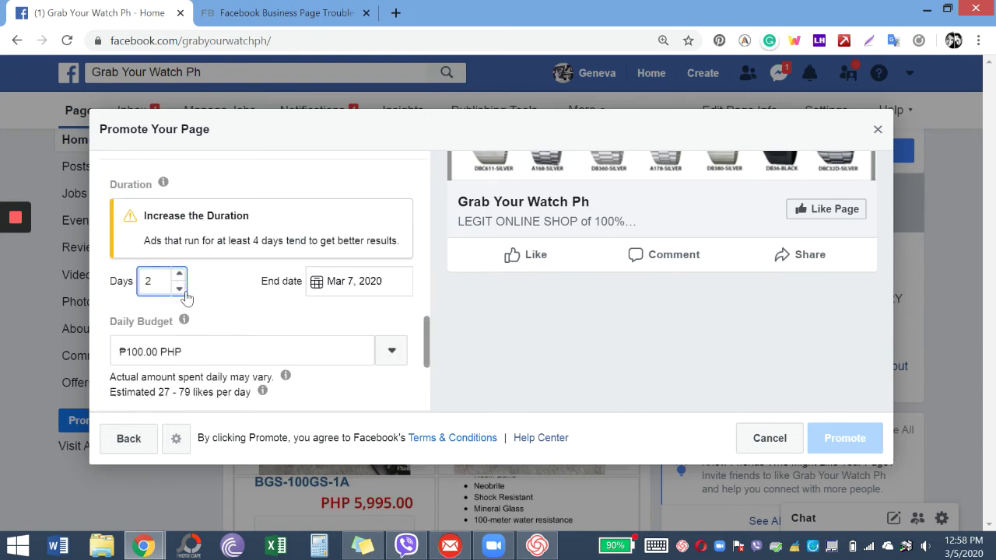
Check the duration, daily budget and payment sections of the Promote Your Page ad along with its preview.
scroll(186, 296, "down", 2)
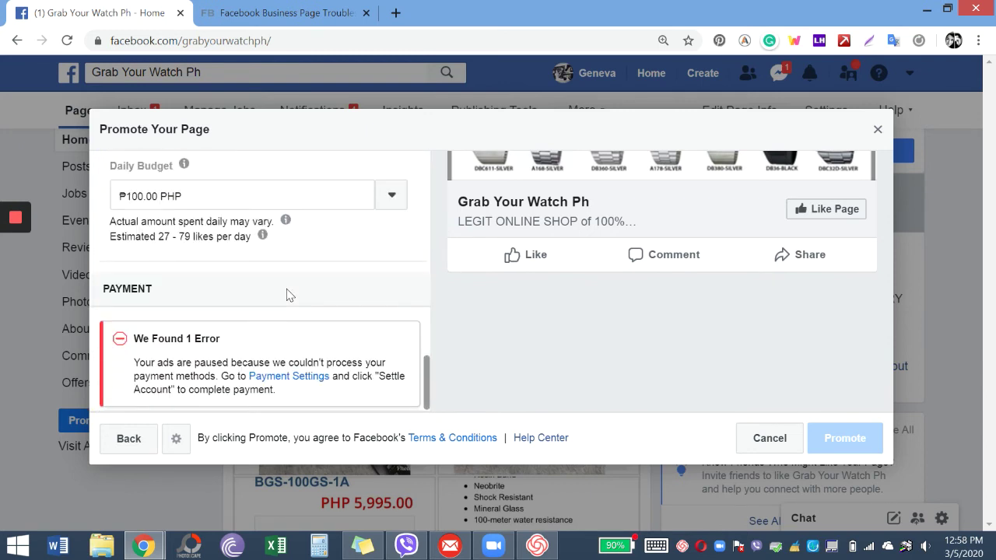
scroll(286, 294, "up", 3)
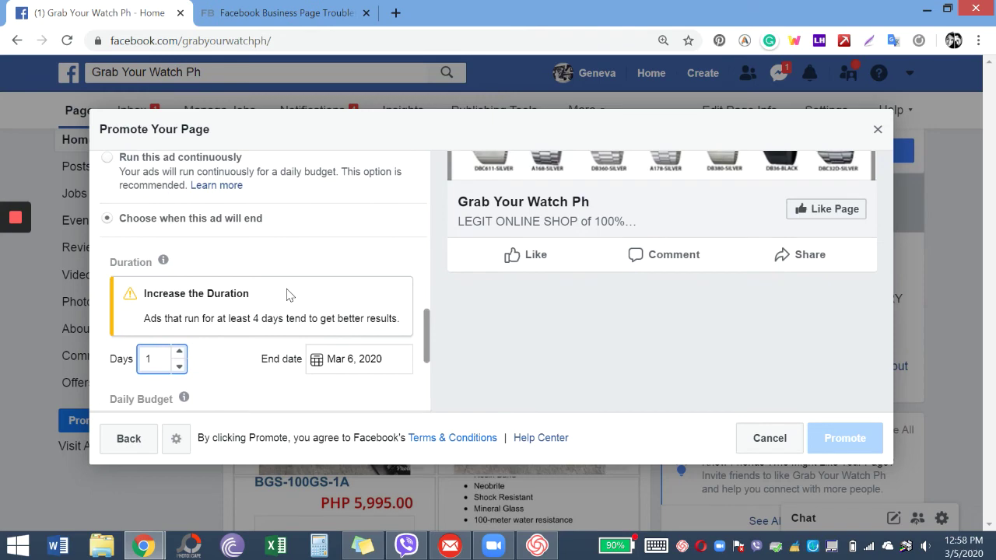
scroll(287, 294, "down", 3)
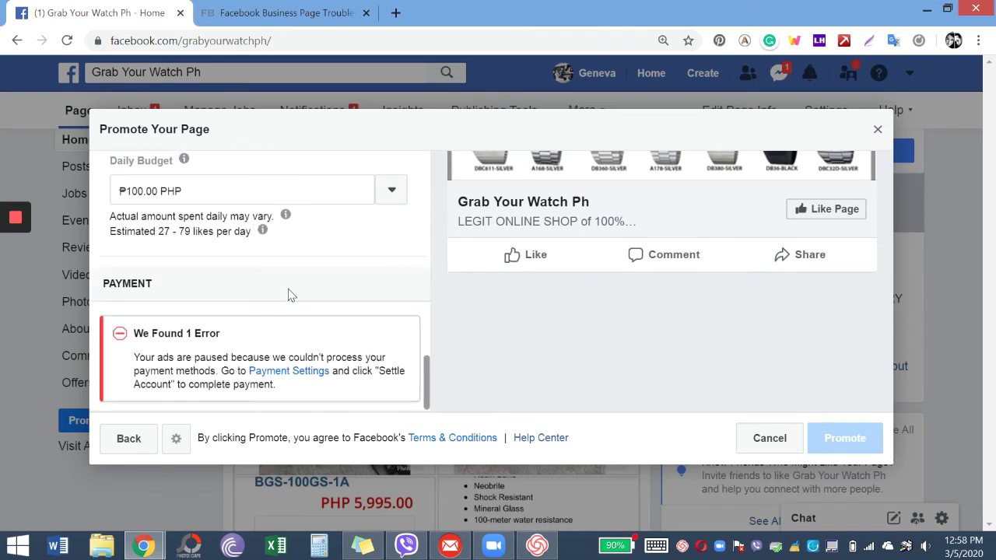
scroll(288, 294, "up", 3)
scroll(288, 295, "up", 5)
scroll(289, 291, "down", 6)
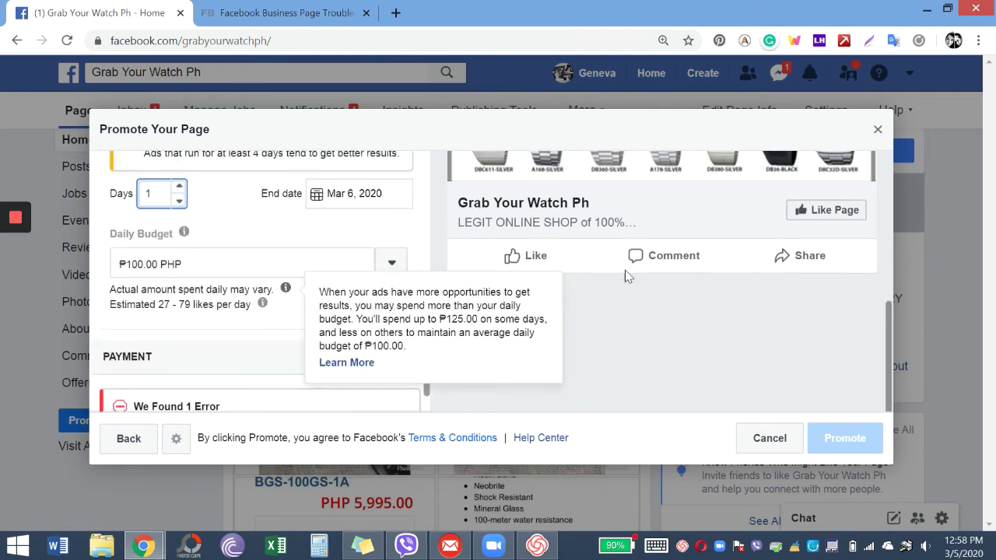
scroll(625, 270, "up", 5)
scroll(627, 276, "down", 5)
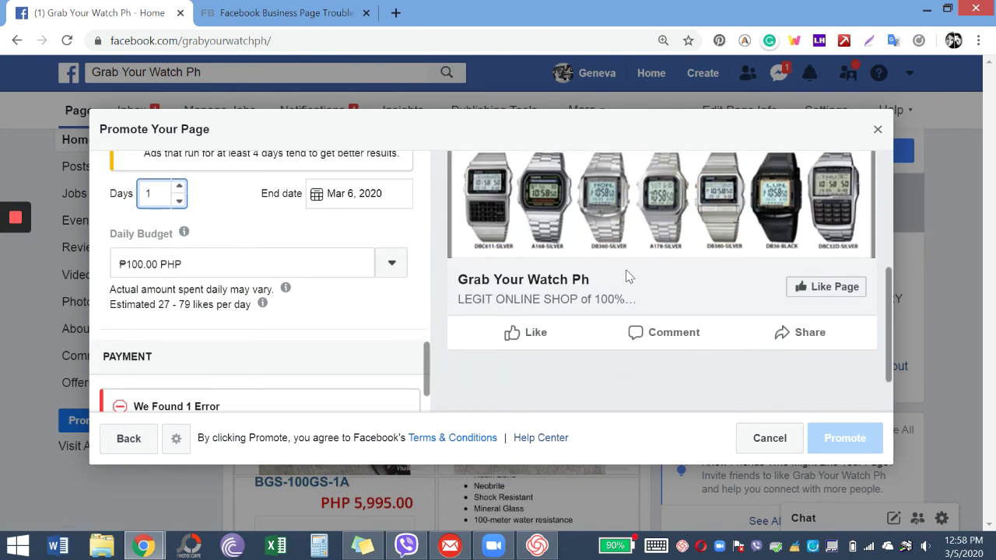
scroll(628, 276, "down", 2)
scroll(202, 357, "down", 2)
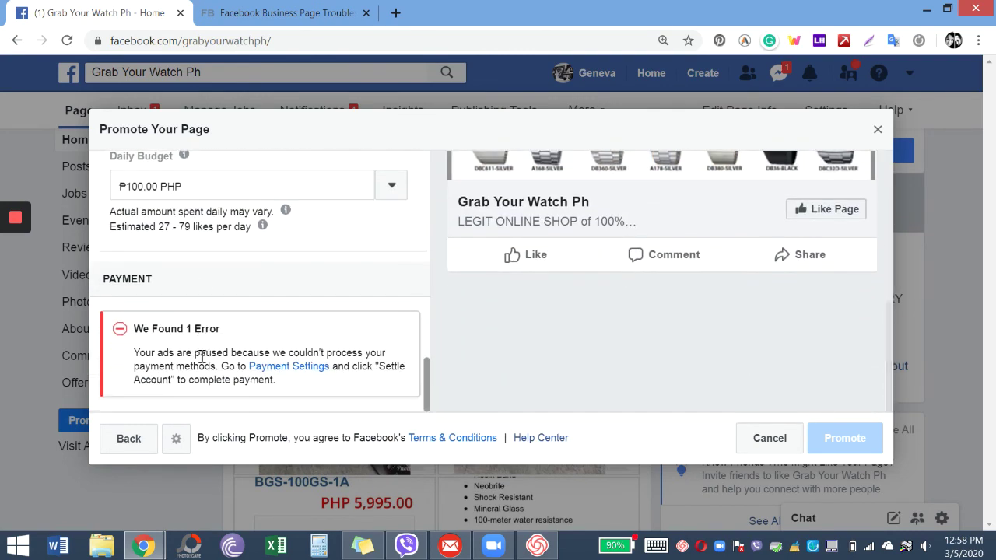
scroll(202, 358, "up", 2)
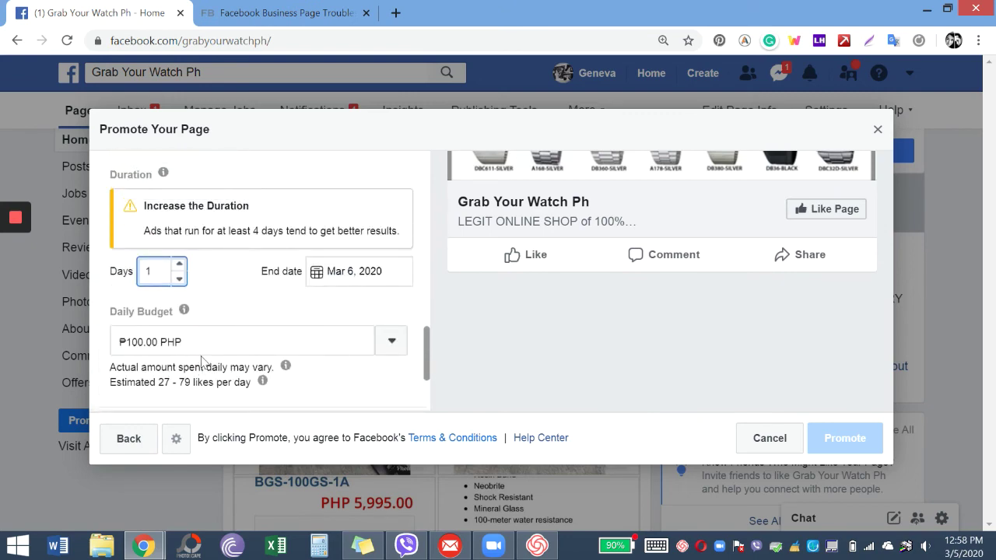
Review the ad's format, image, text and chosen audience, and compare them with the ad preview.
scroll(202, 360, "up", 8)
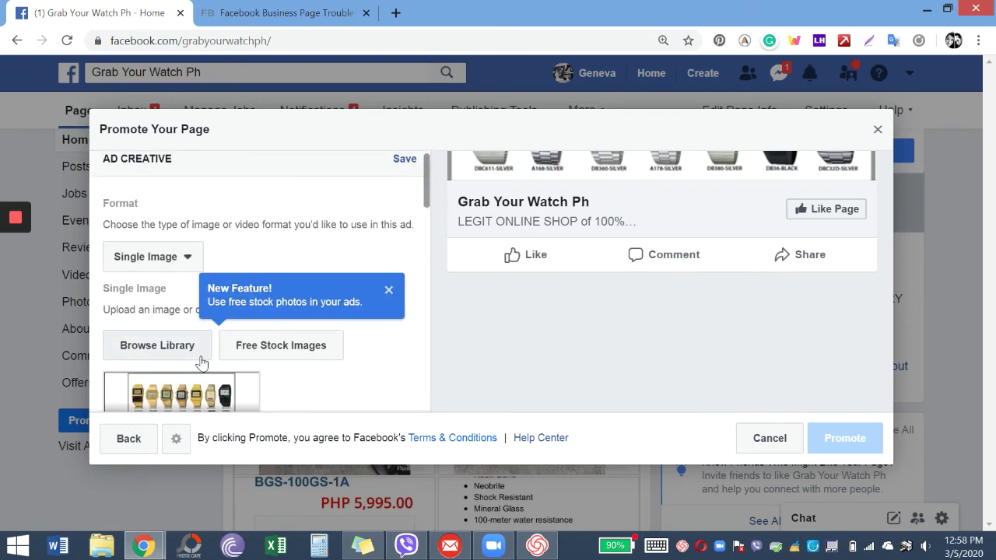
scroll(202, 360, "down", 5)
scroll(202, 358, "up", 2)
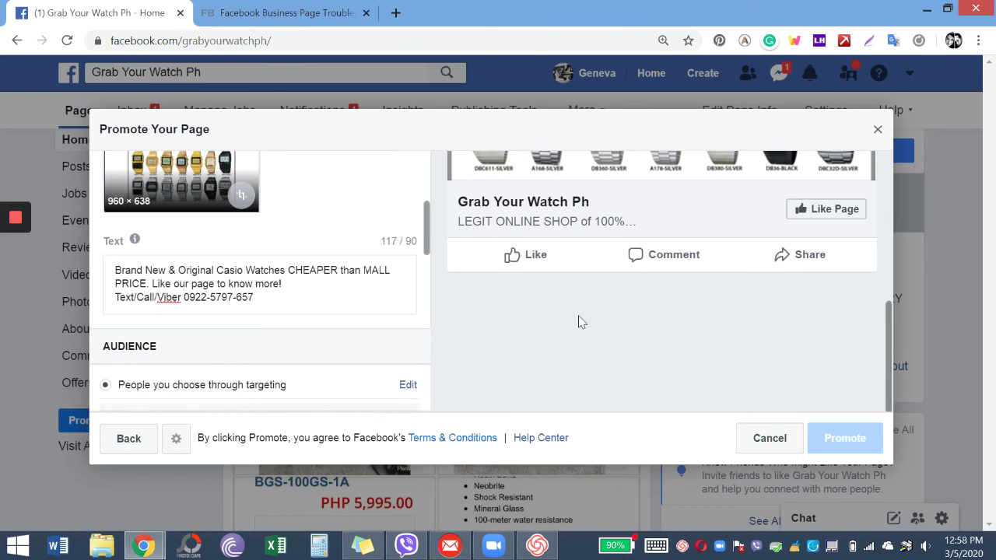
scroll(578, 322, "up", 2)
scroll(578, 323, "up", 1)
scroll(578, 322, "down", 4)
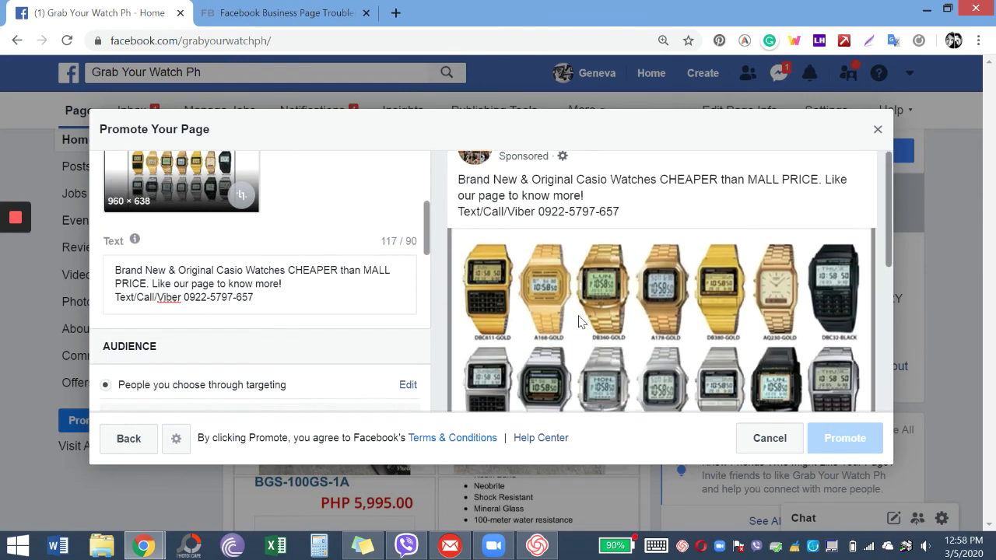
scroll(578, 322, "up", 4)
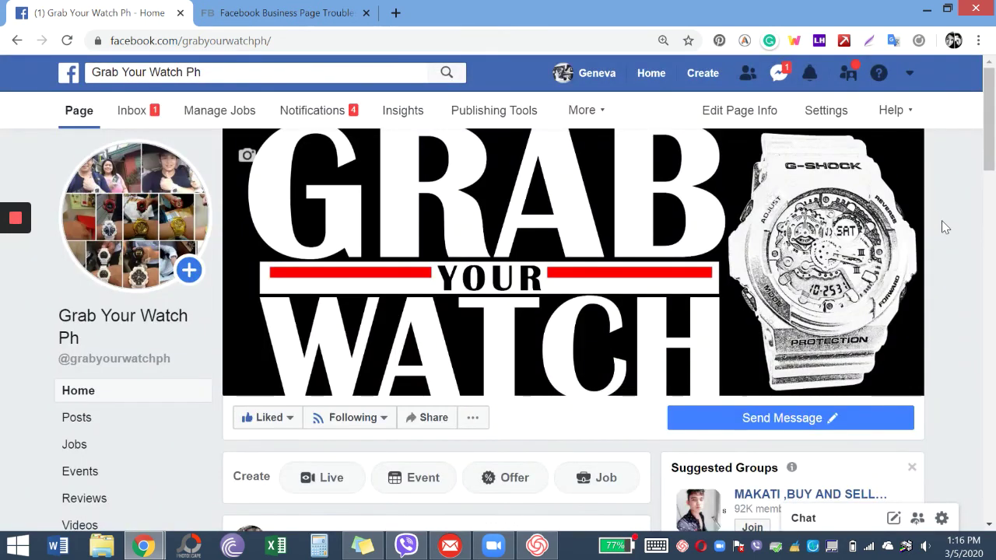
Open the page's Ad Center and set the advertising summary period to the last 90 days.
scroll(941, 220, "down", 3)
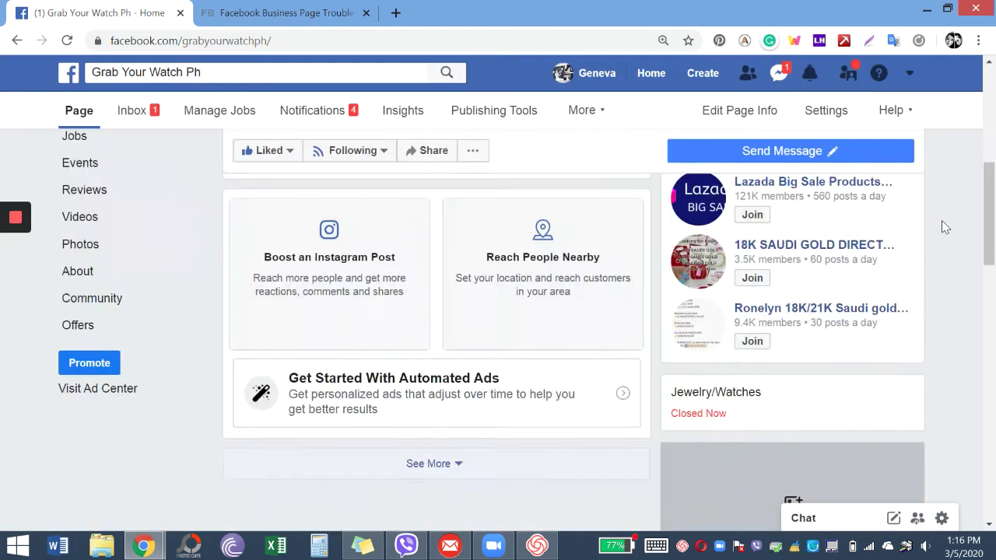
left_click(105, 448)
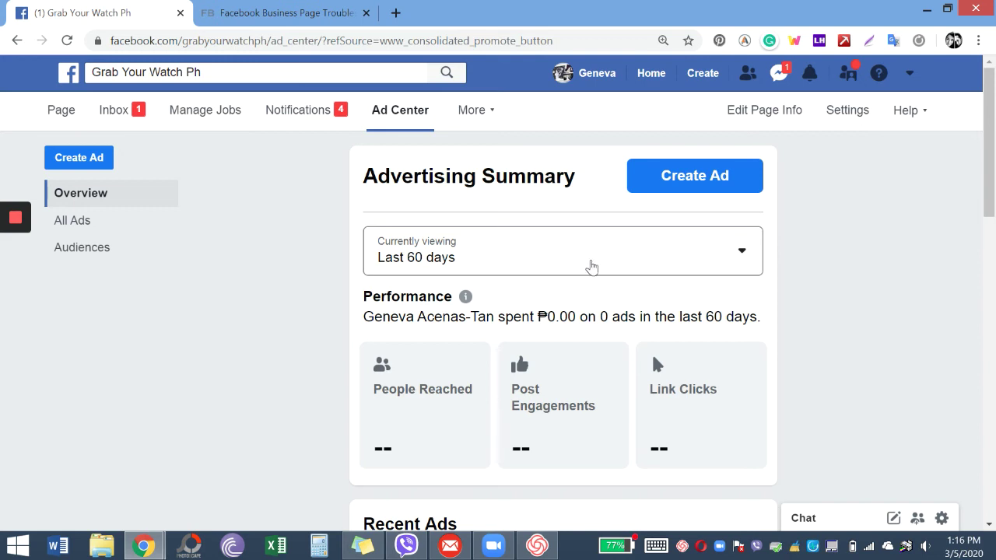
left_click(592, 267)
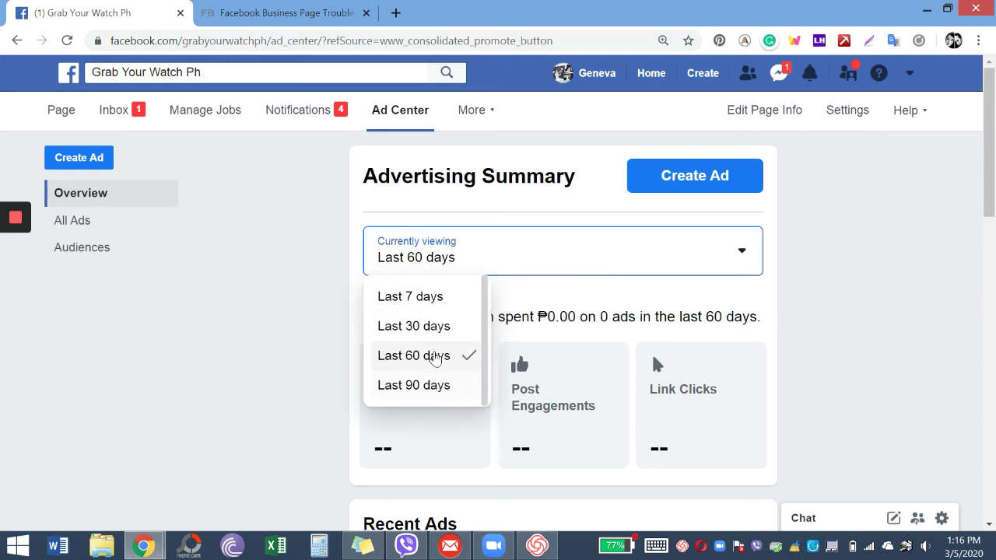
scroll(436, 356, "down", 2)
left_click(436, 310)
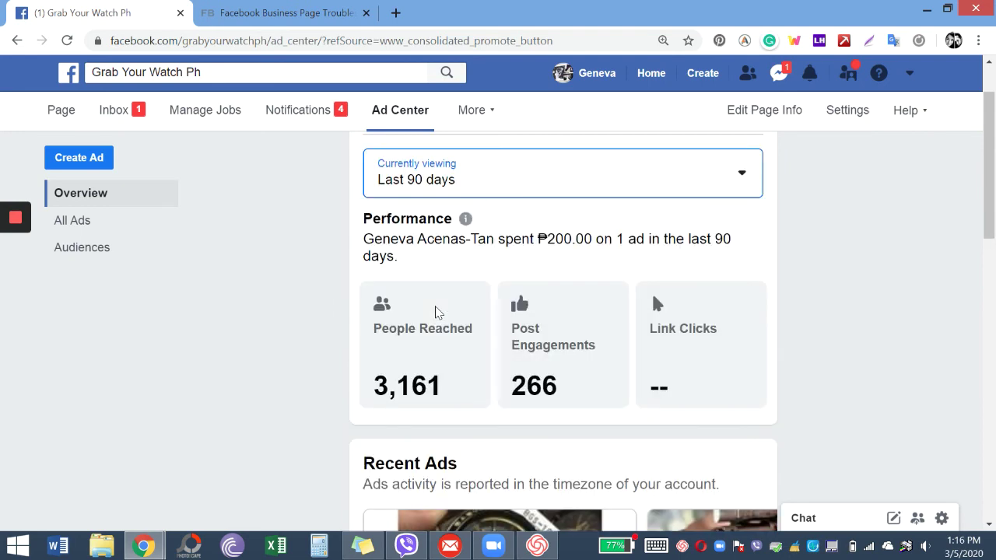
Examine the performance summary and the recent ads with their reach and engagement in the Ad Center overview.
scroll(436, 311, "up", 1)
scroll(437, 313, "down", 12)
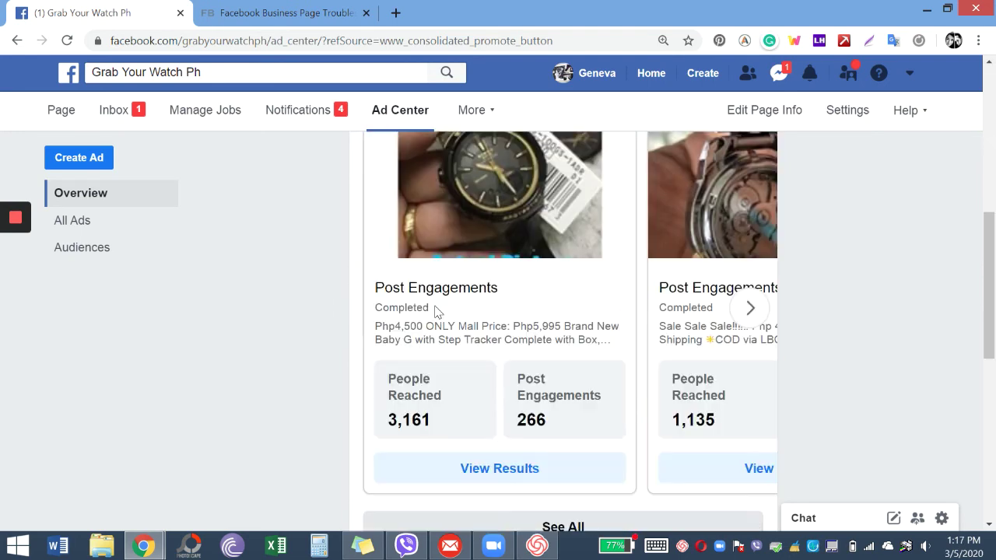
scroll(437, 312, "up", 2)
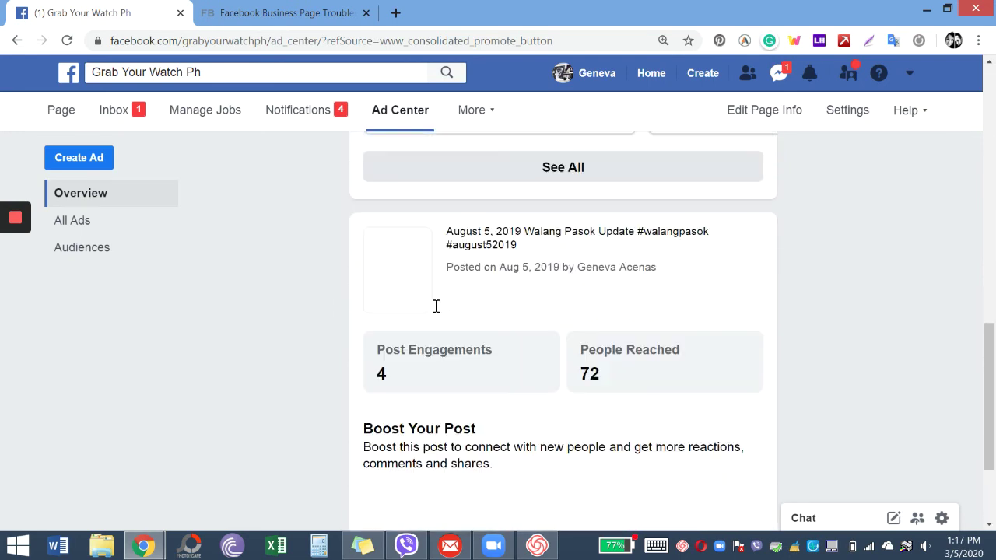
scroll(441, 279, "up", 4)
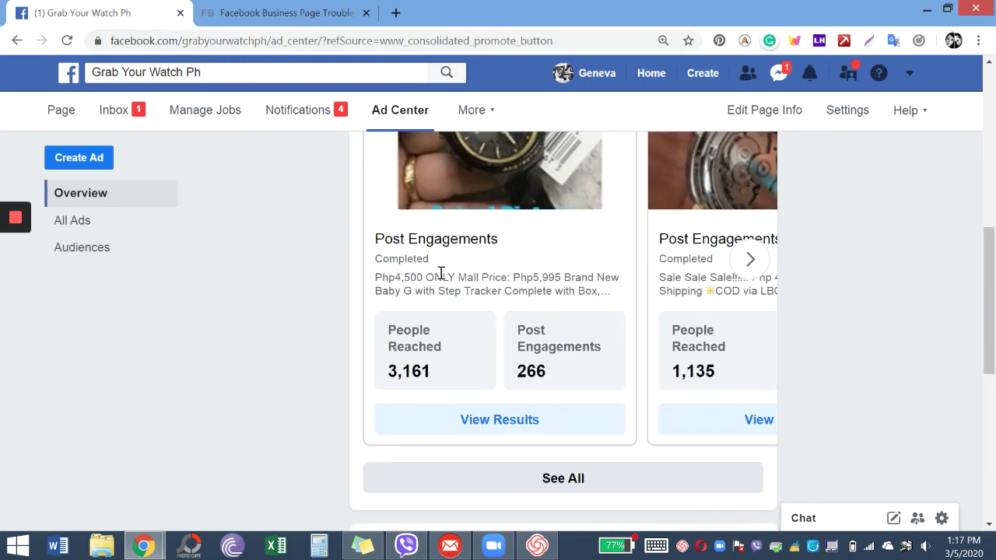
scroll(440, 274, "up", 2)
scroll(669, 315, "down", 1)
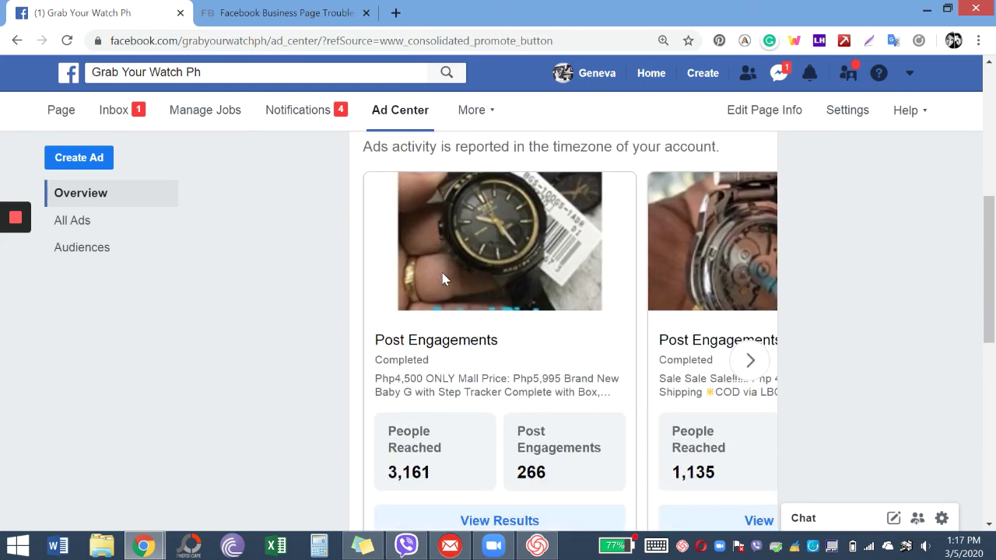
scroll(627, 368, "up", 1)
scroll(627, 368, "down", 1)
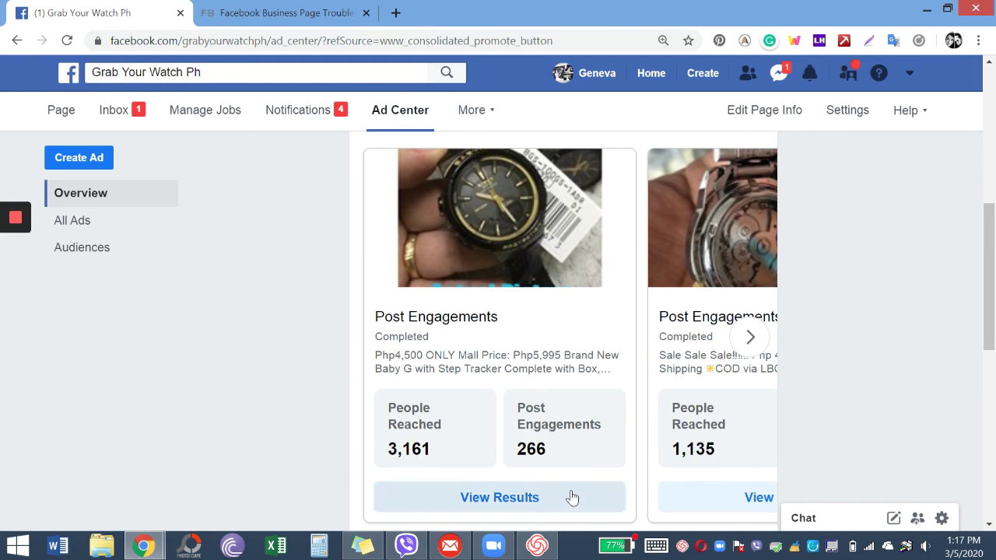
Browse forward through the recent ads and return to the first one.
left_click(750, 337)
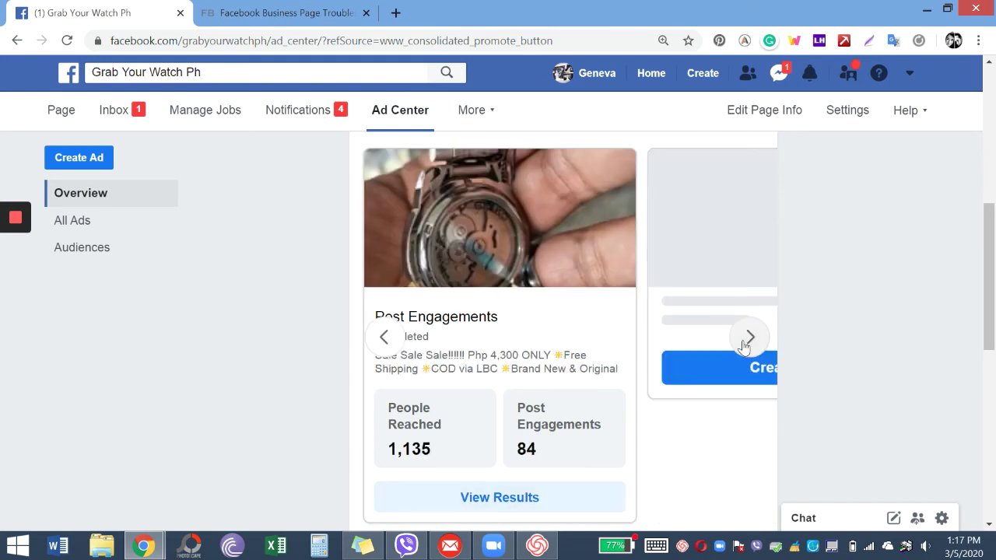
left_click(749, 337)
left_click(375, 350)
left_click(375, 350)
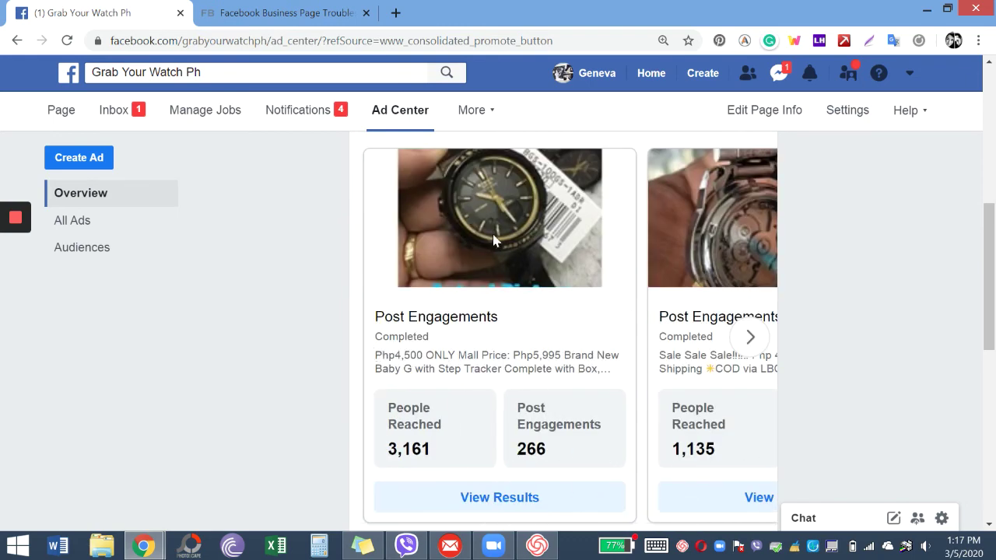
Open the results of the Baby G watch ad and review its performance, Facebook engagement, audience breakdown and budget details.
left_click(545, 502)
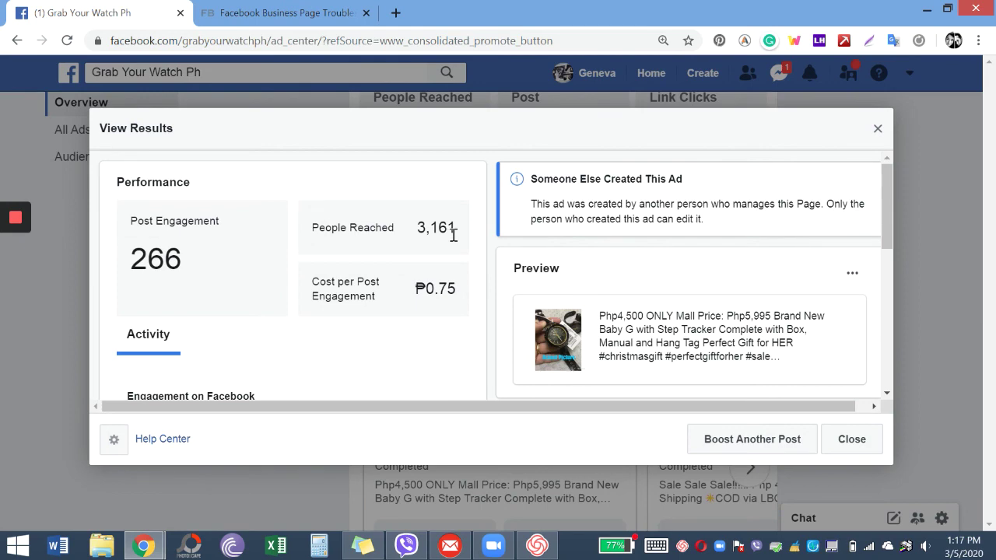
scroll(700, 221, "down", 5)
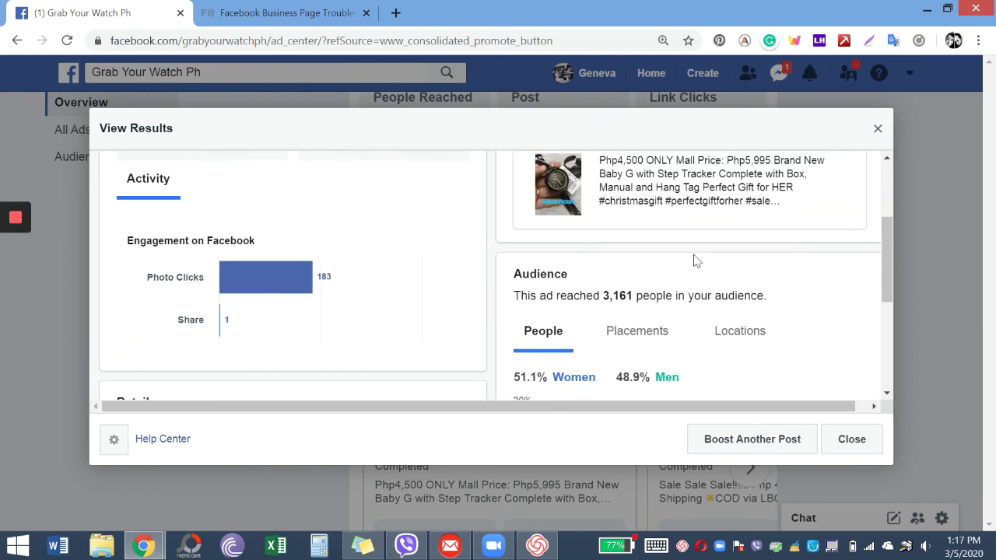
scroll(715, 234, "down", 1)
scroll(718, 231, "up", 1)
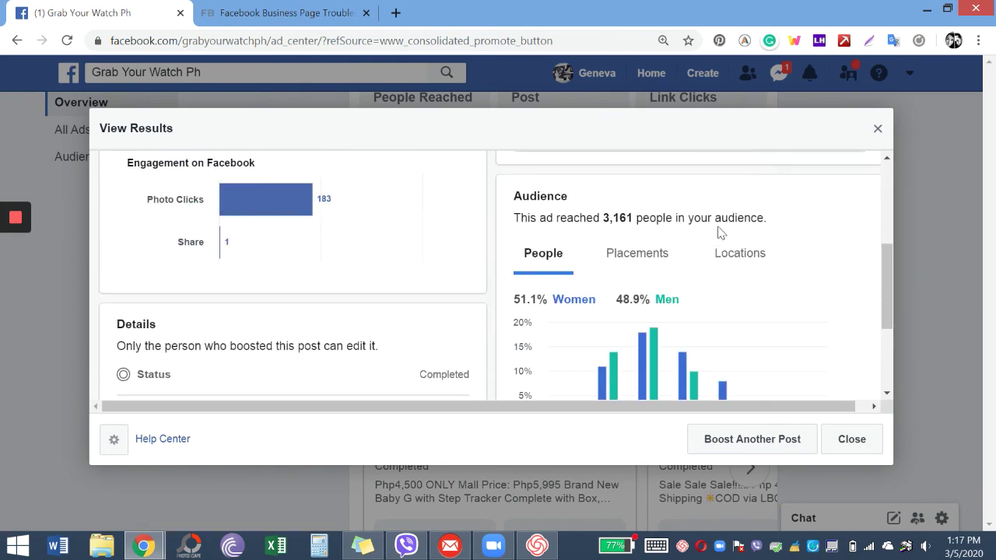
scroll(716, 231, "down", 1)
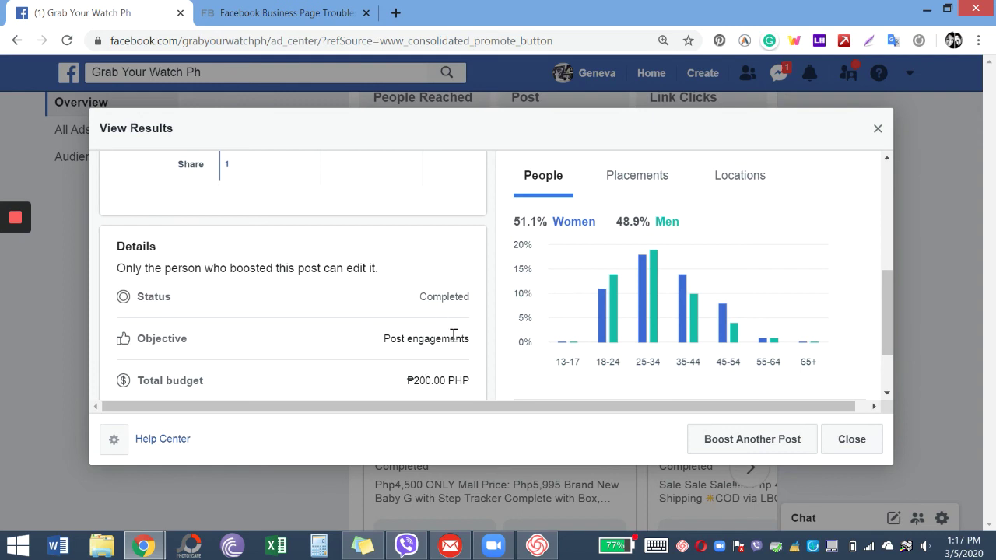
scroll(453, 338, "down", 1)
scroll(454, 340, "up", 3)
scroll(405, 347, "down", 3)
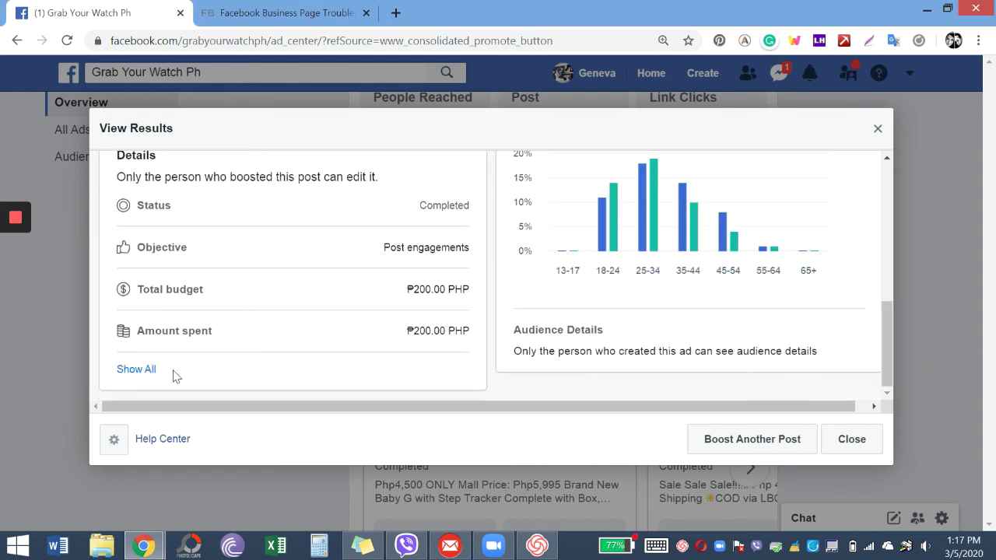
Show all details of the Baby G ad and re-examine its post engagement, people reached and cost per engagement.
left_click(152, 370)
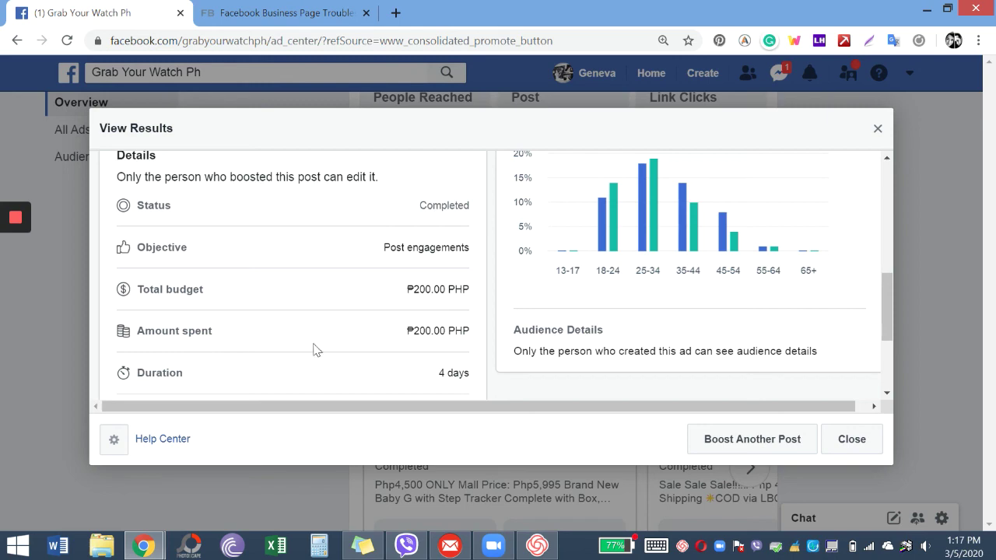
scroll(386, 378, "up", 5)
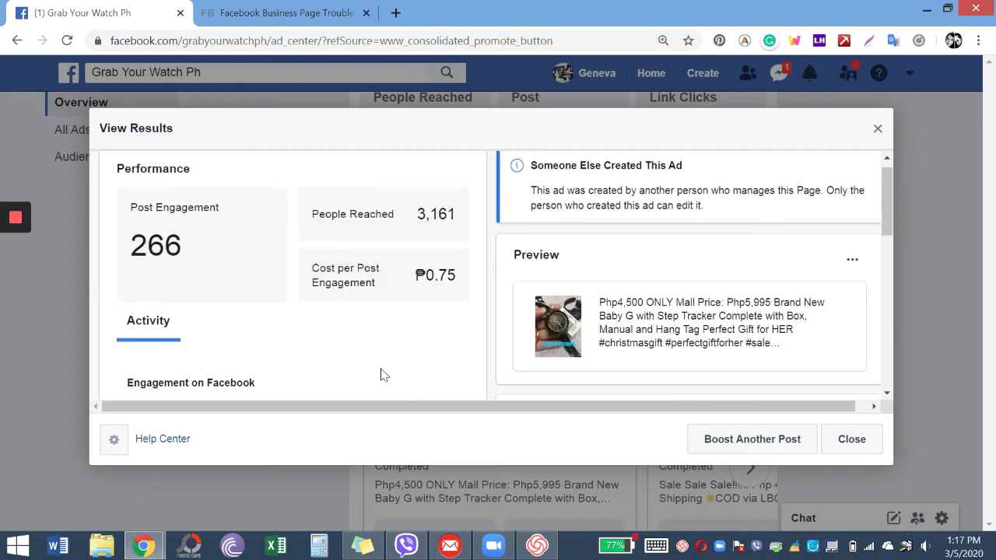
scroll(382, 373, "down", 1)
scroll(220, 377, "down", 1)
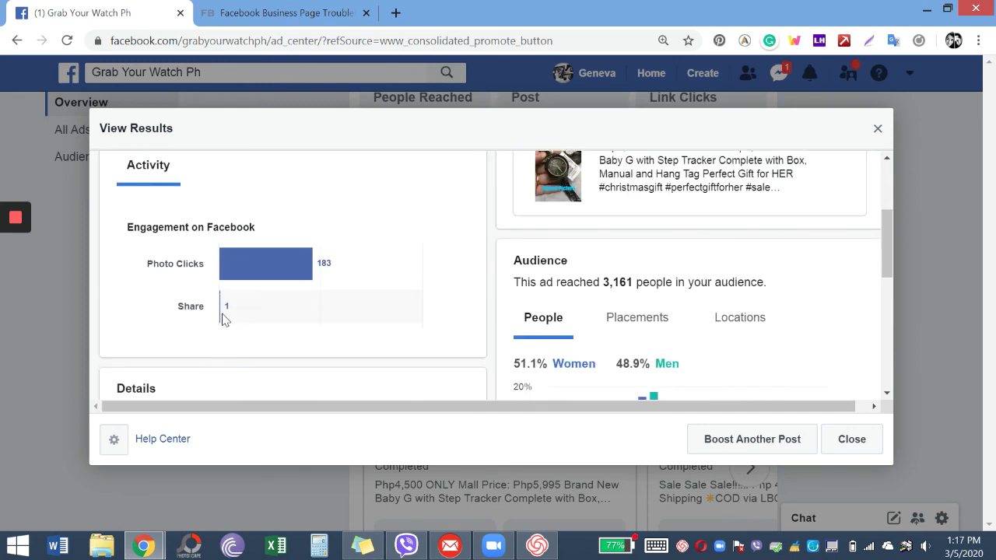
scroll(283, 279, "up", 2)
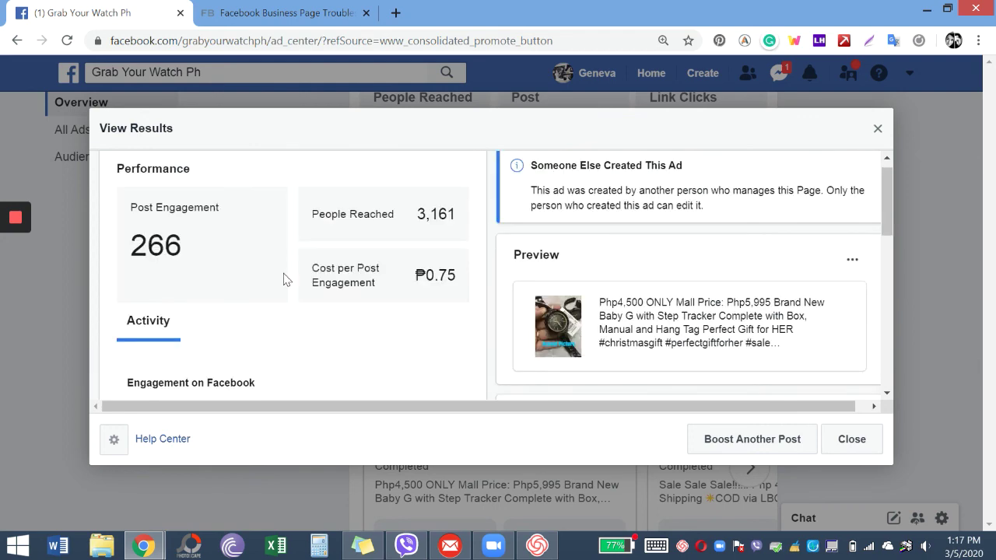
scroll(284, 347, "down", 1)
scroll(350, 315, "up", 1)
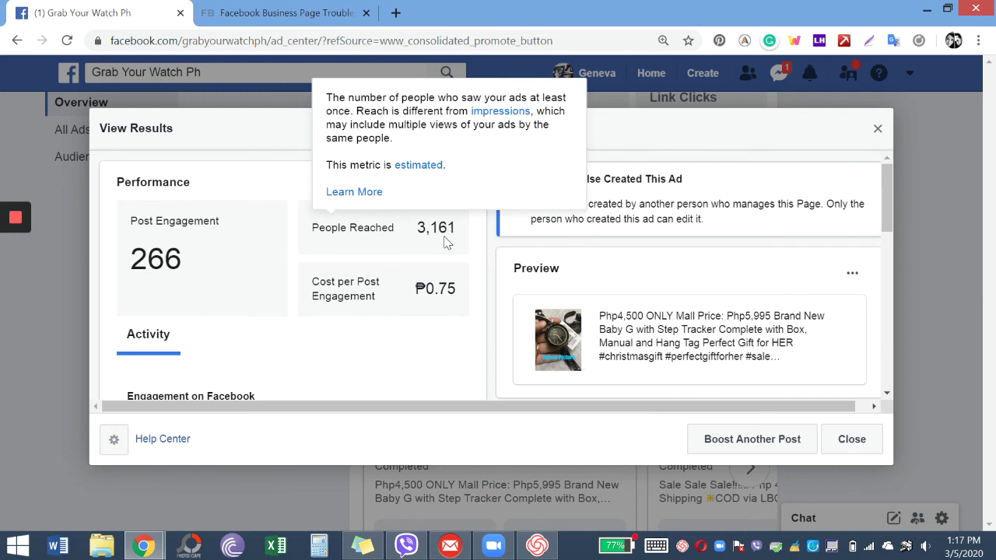
mouse_move(376, 281)
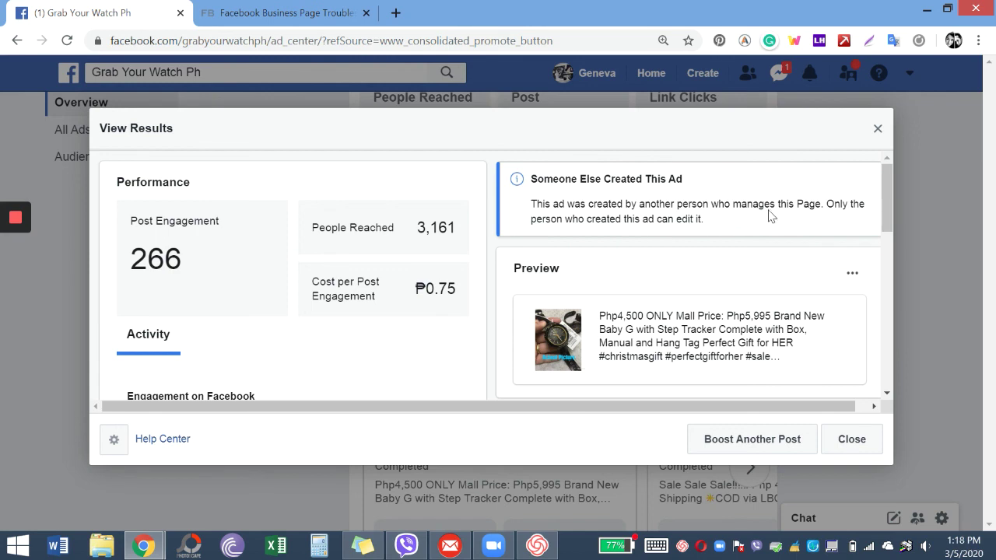
Check the Baby G ad's duration, end date and creation date, and close its results.
scroll(705, 242, "down", 1)
scroll(704, 241, "down", 7)
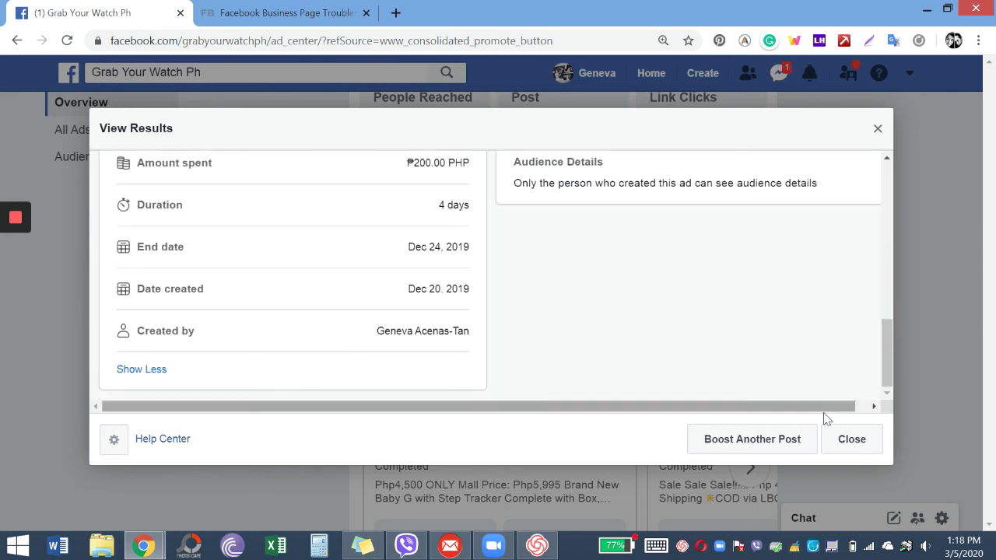
left_click(851, 440)
Open the results of the Php 4,300 watch sale ad, view more of its message replies, and return to the results.
scroll(574, 334, "down", 2)
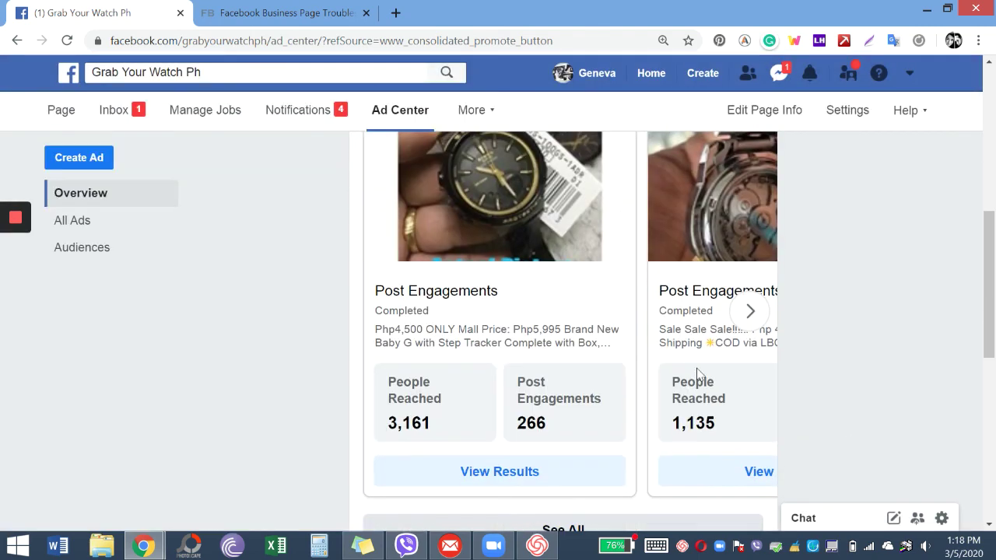
left_click(744, 473)
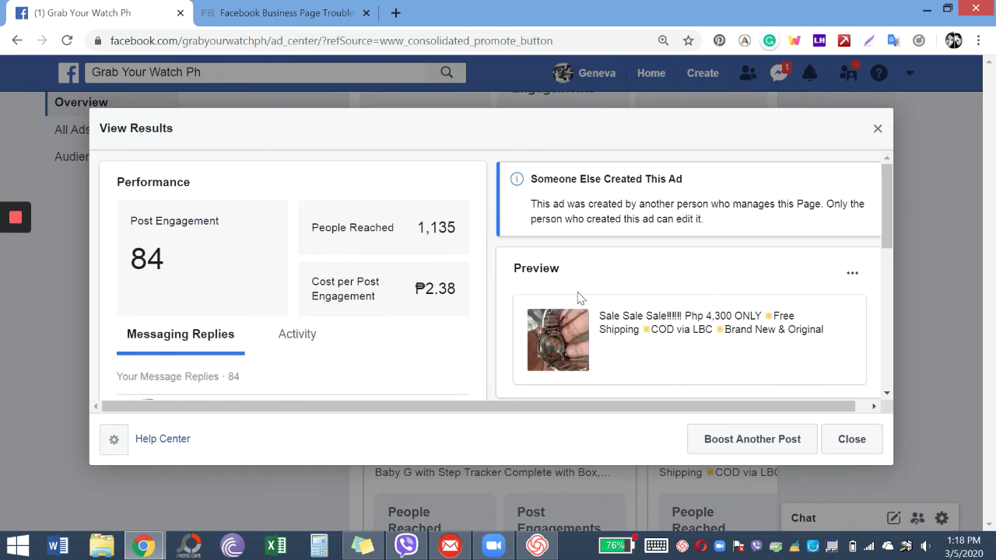
scroll(406, 287, "down", 2)
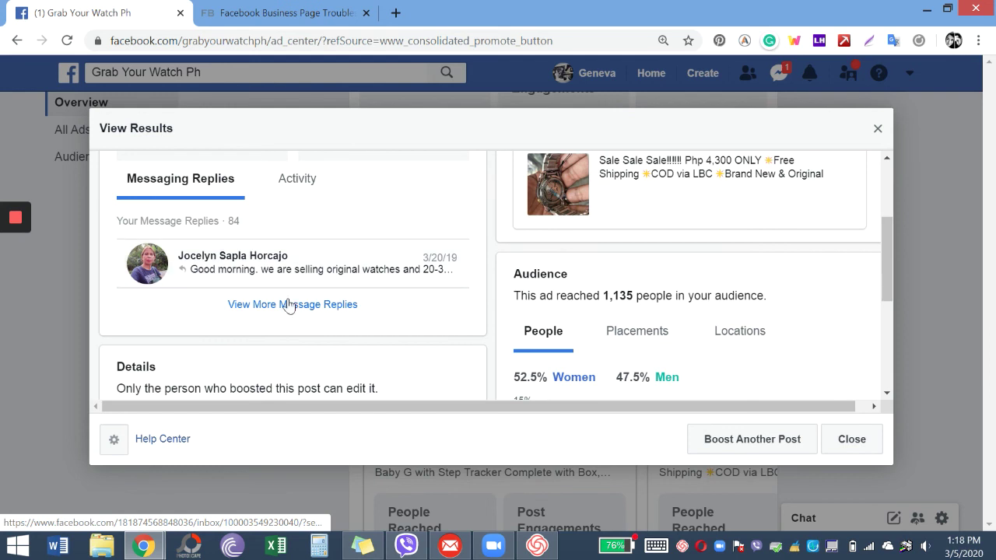
left_click(284, 306)
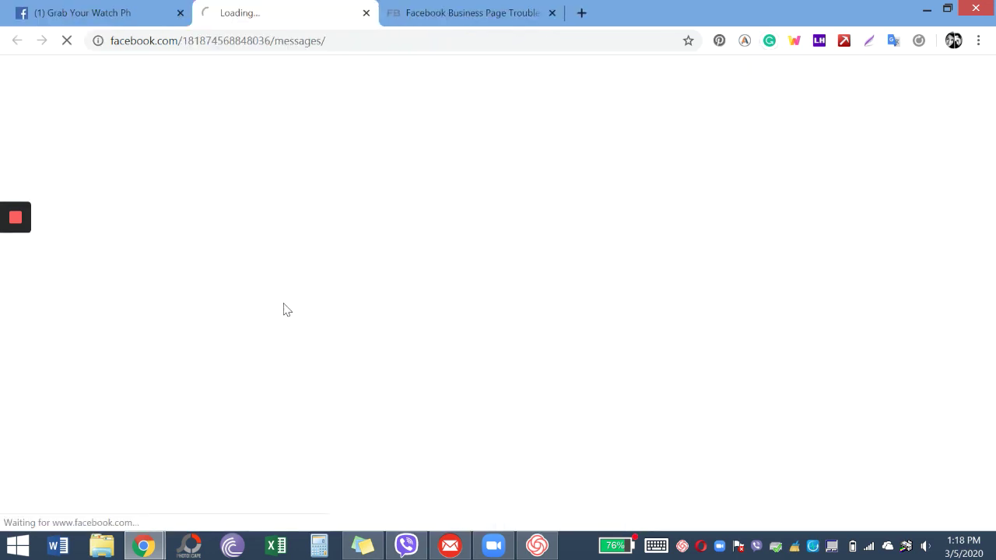
left_click(123, 19)
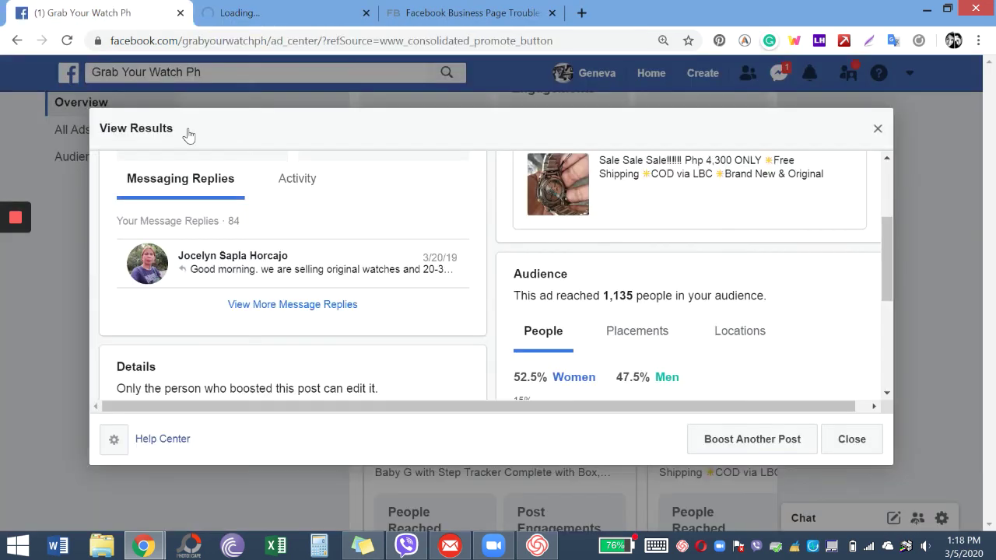
Examine the sale ad's budget details, audience reach and the age and gender breakdown, and close its results.
scroll(269, 282, "down", 1)
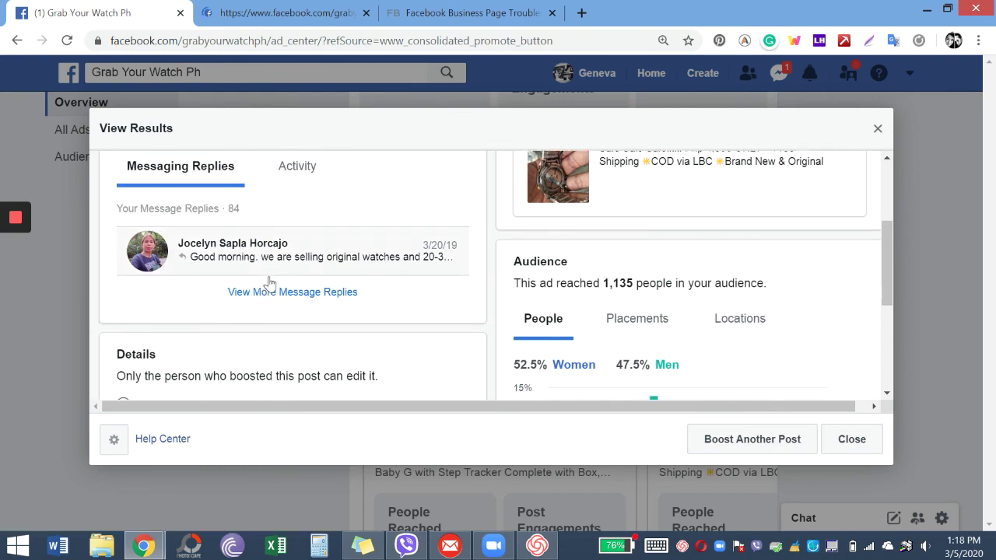
scroll(269, 282, "down", 5)
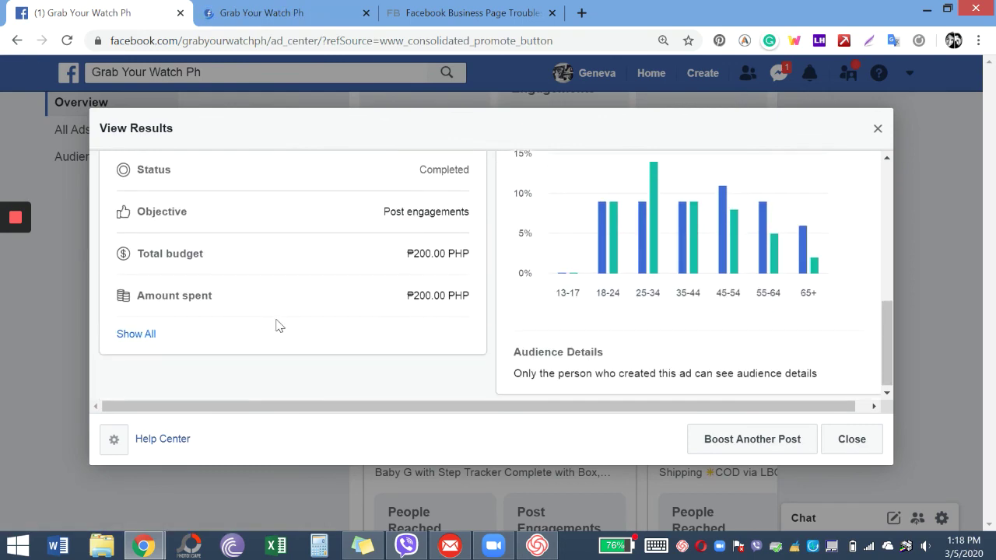
scroll(689, 280, "up", 3)
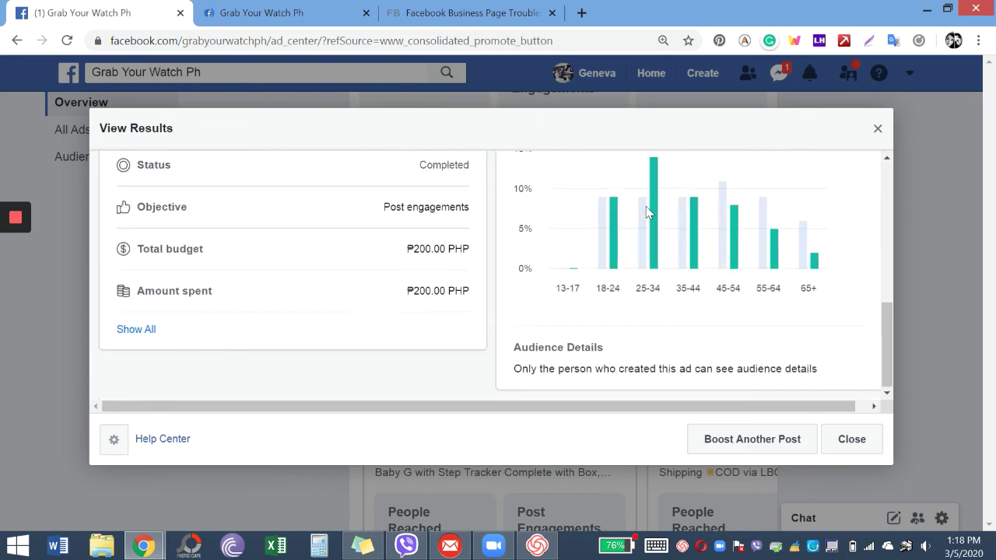
scroll(646, 208, "up", 3)
left_click_drag(608, 280, 667, 274)
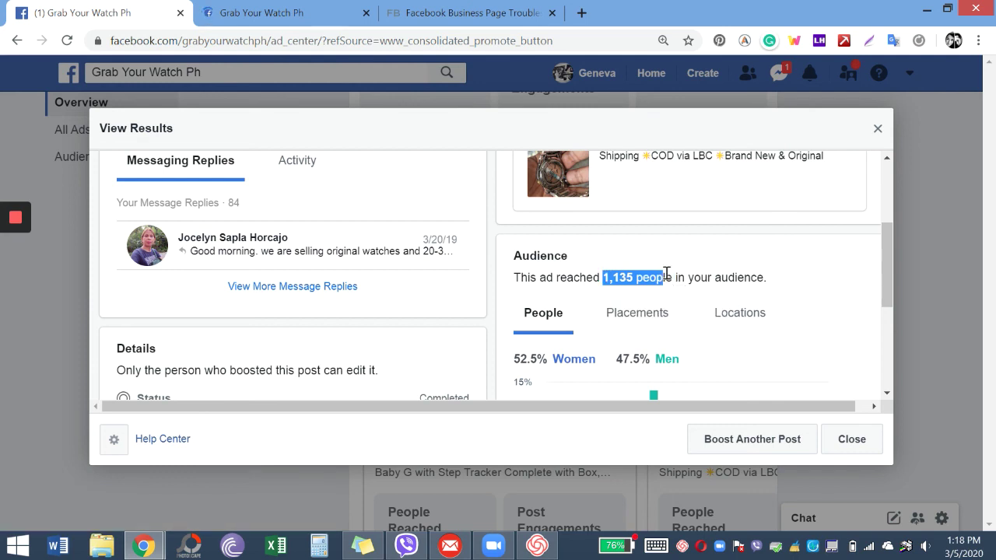
left_click(724, 263)
scroll(695, 278, "down", 1)
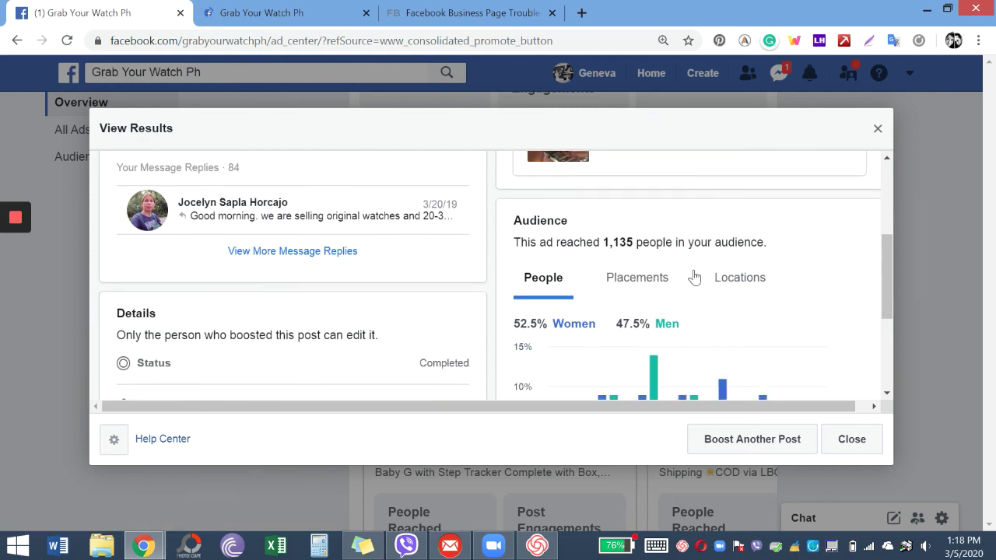
scroll(695, 278, "down", 3)
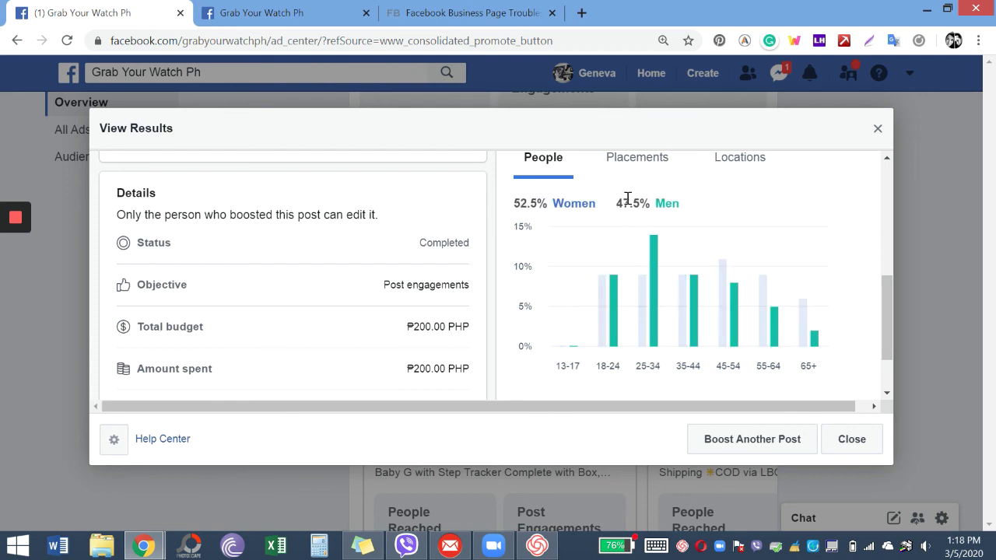
scroll(557, 240, "down", 1)
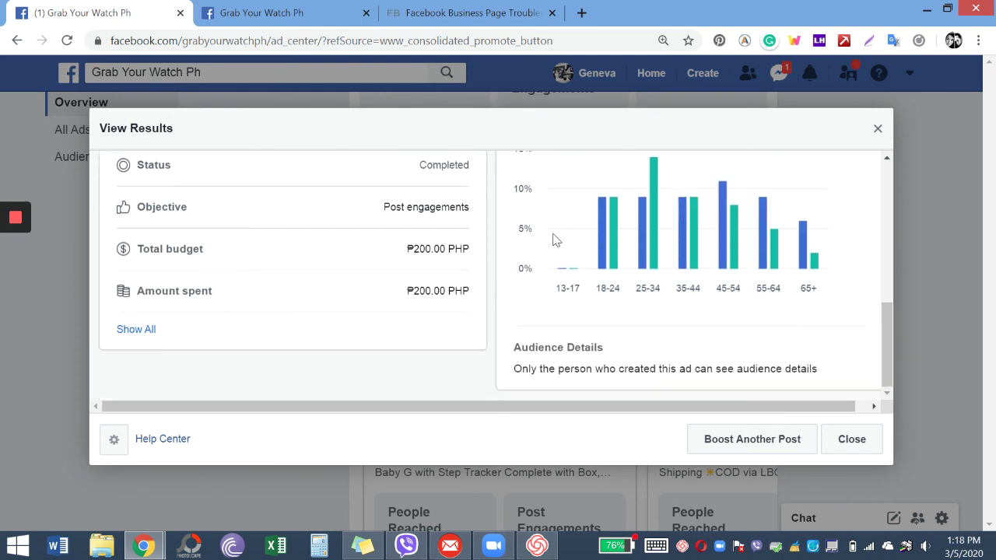
scroll(553, 241, "up", 6)
left_click(841, 442)
scroll(467, 266, "down", 3)
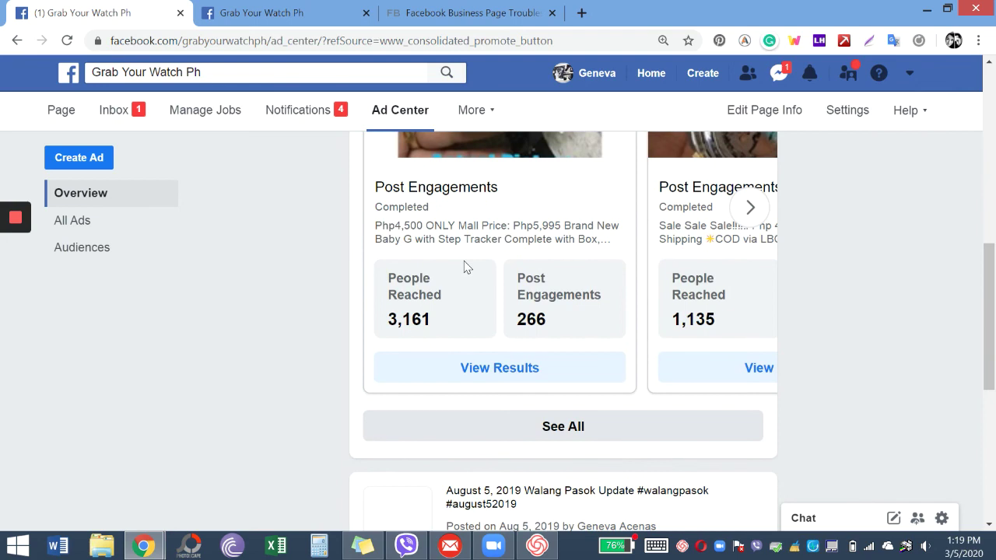
scroll(465, 267, "up", 7)
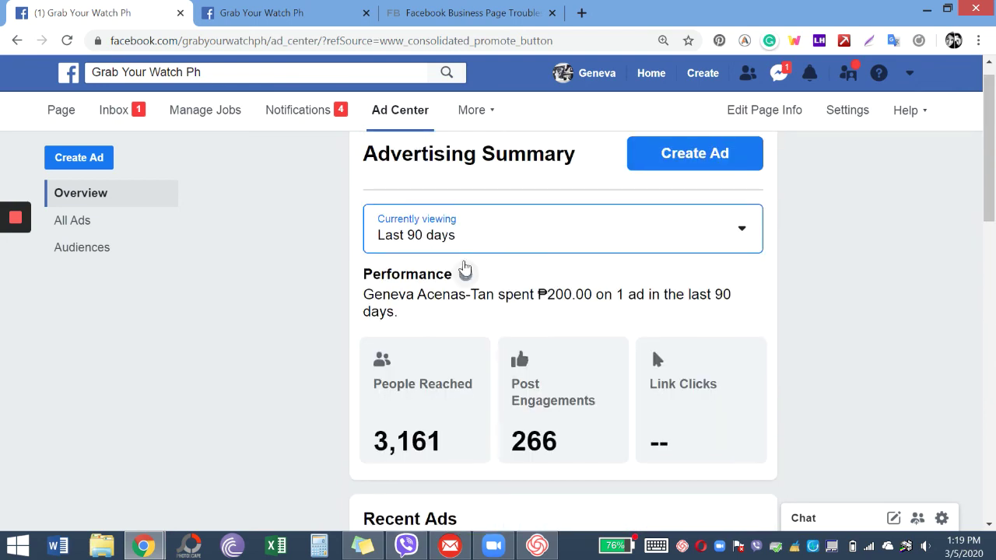
mouse_move(19, 224)
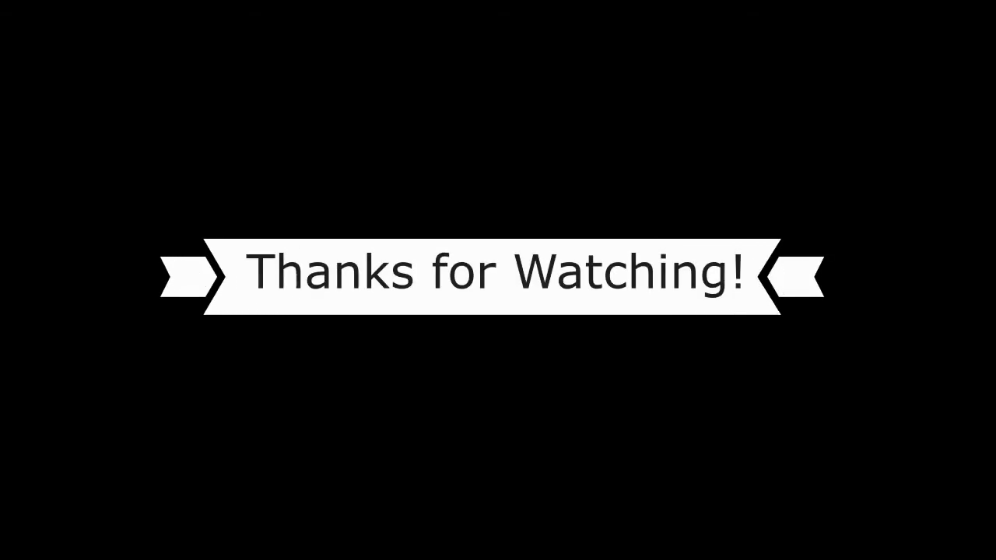